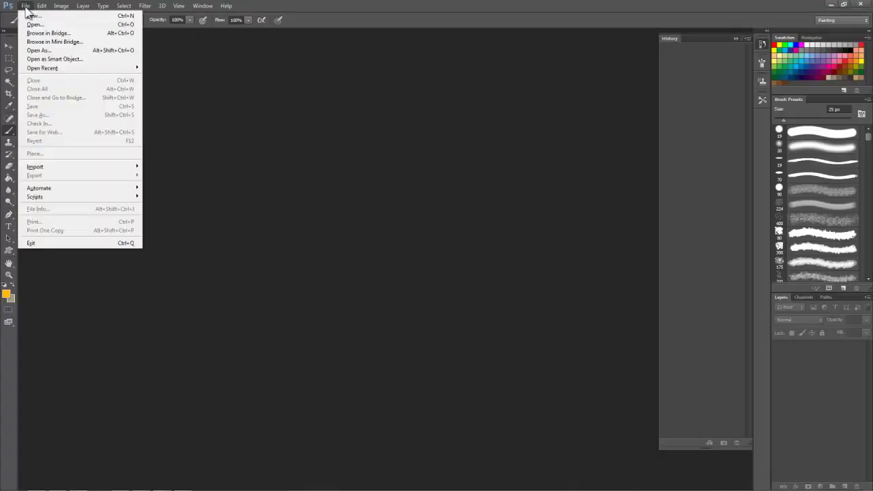
Create a new 1024 × 1024 pixel document at 72 pixels/inch in 8-bit RGB Color with the background colour as contents.
left_click(29, 15)
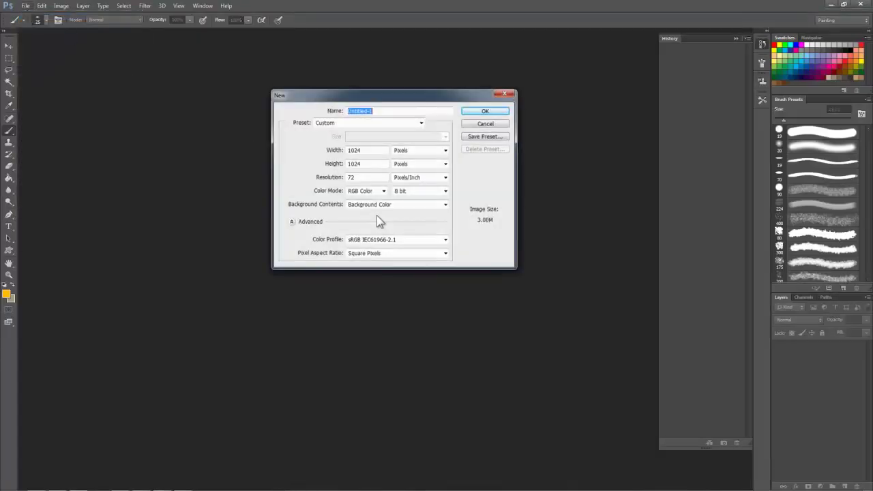
double_click(367, 153)
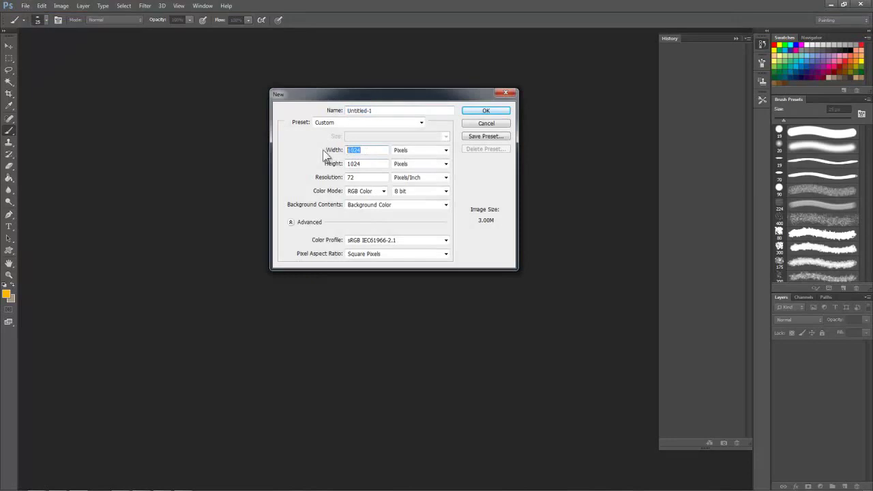
double_click(365, 165)
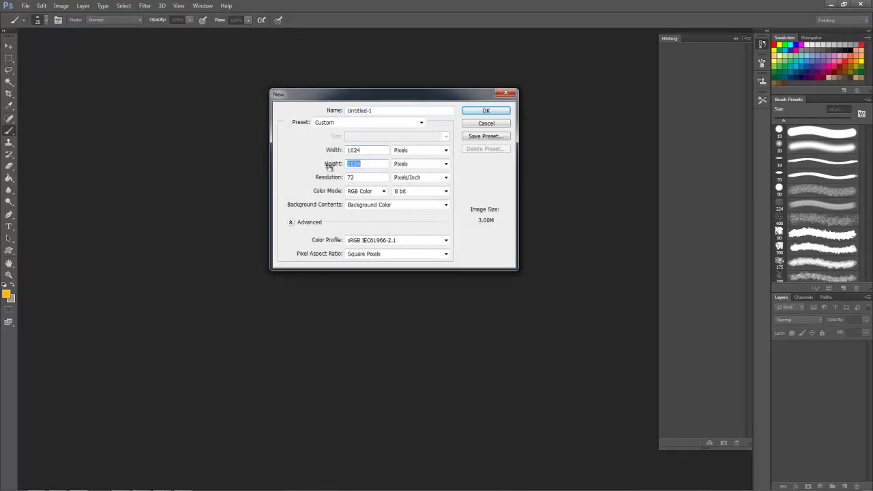
left_click(399, 153)
left_click(406, 171)
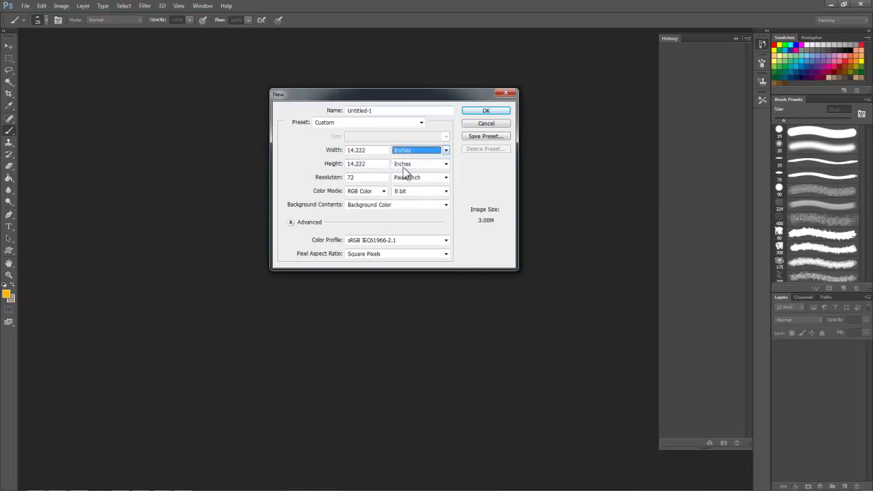
left_click(430, 151)
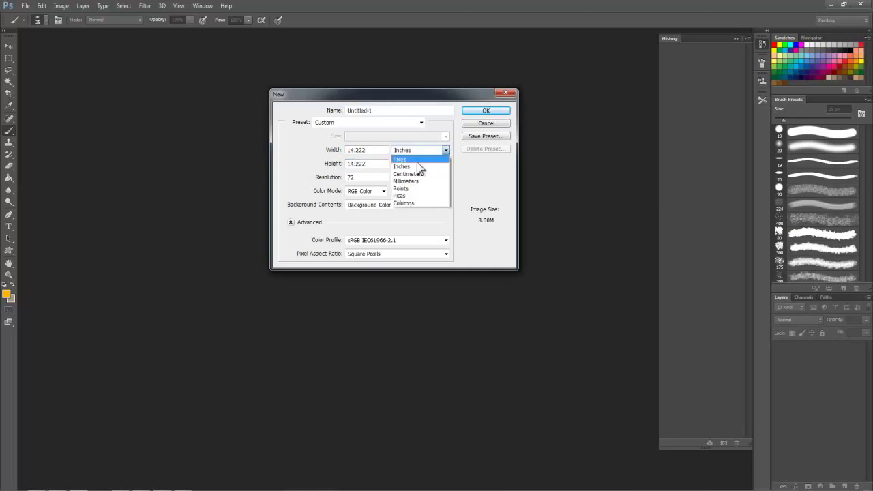
left_click(409, 160)
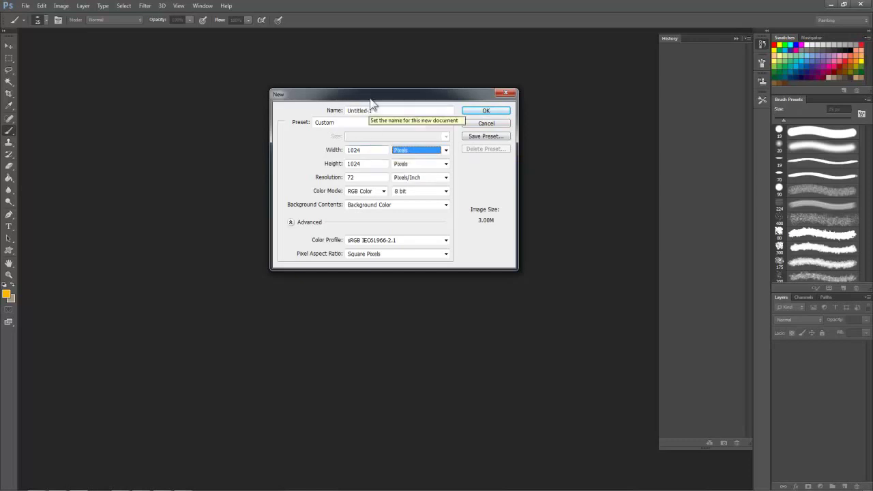
left_click_drag(370, 98, 370, 89)
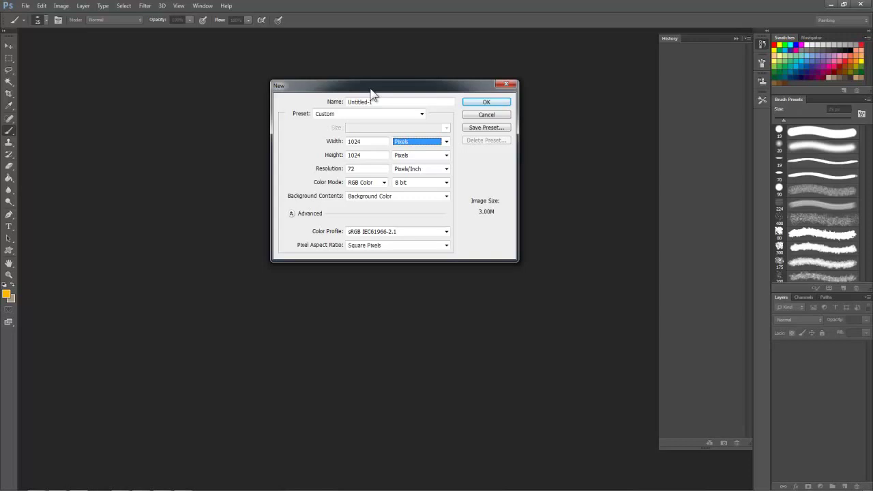
left_click(486, 103)
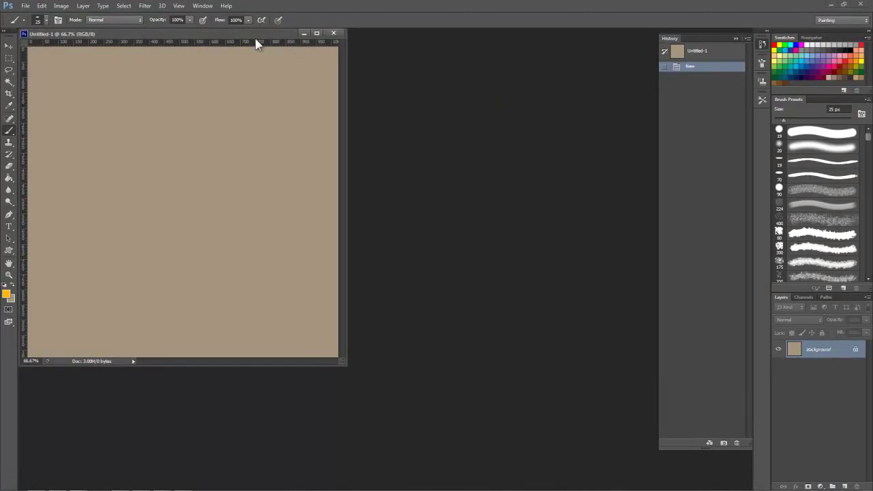
Open the Grass0043 texture from the Nature Grass folder inside CGTexture_files and arrange its window over the blank document.
left_click_drag(250, 35, 180, 43)
key("ctrl+o")
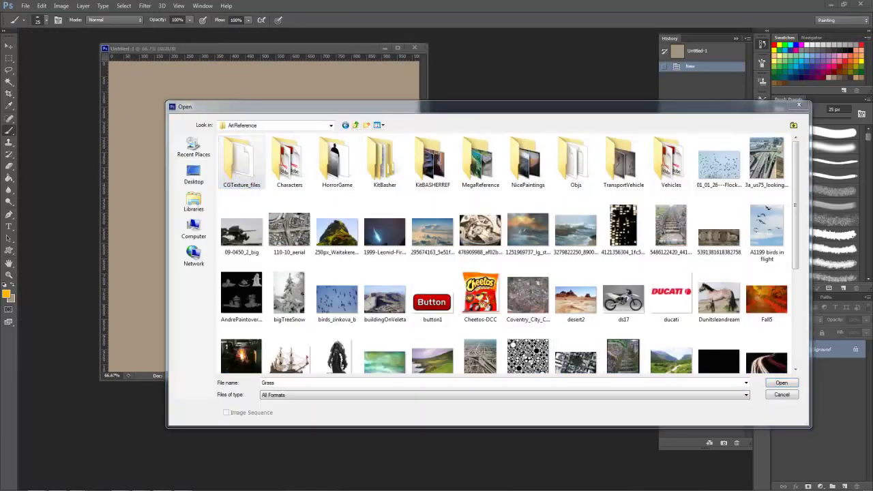
double_click(238, 163)
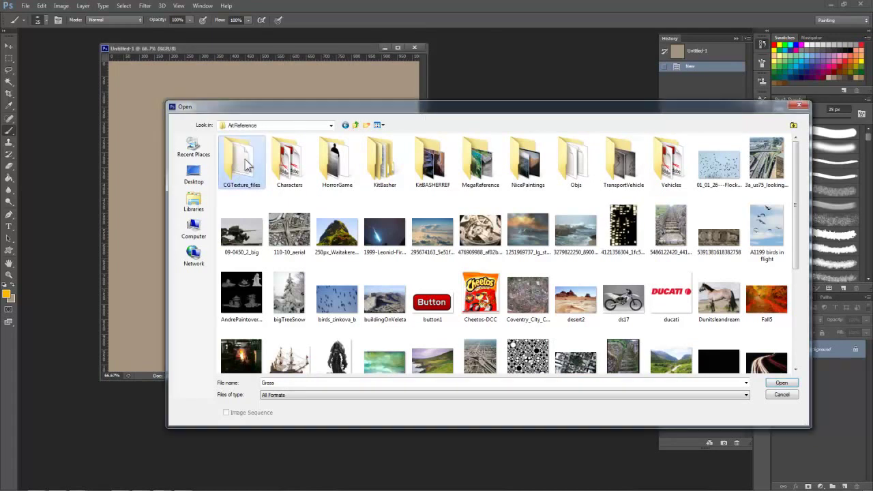
double_click(236, 260)
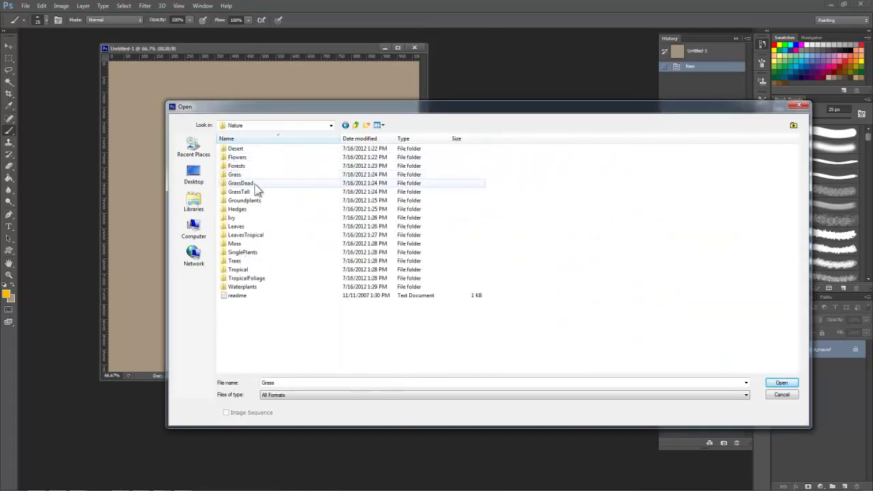
double_click(244, 176)
scroll(673, 312, "down", 10)
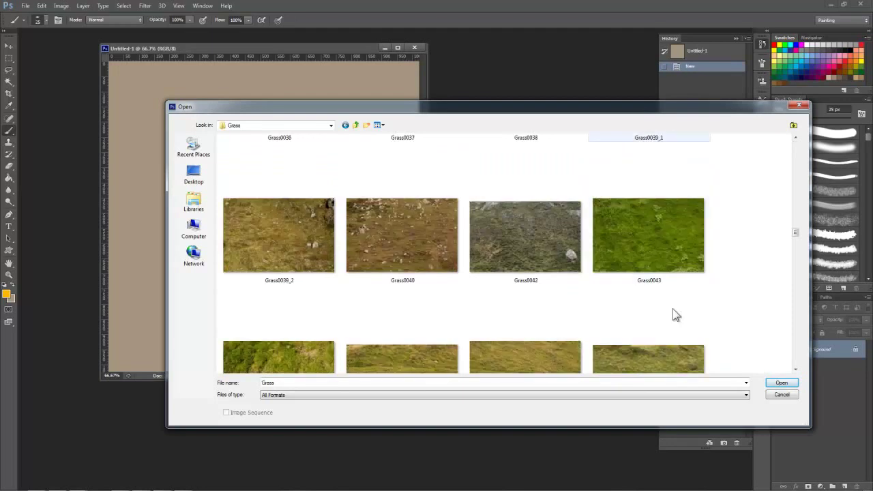
double_click(667, 251)
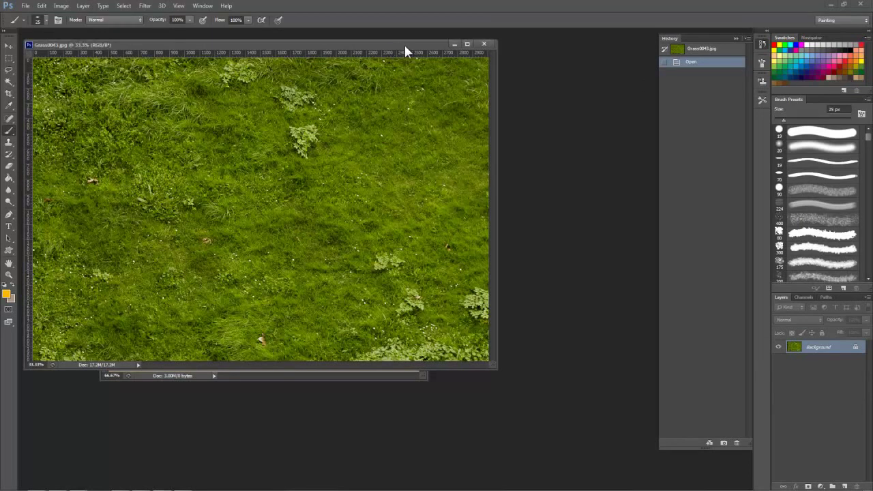
left_click_drag(404, 45, 532, 61)
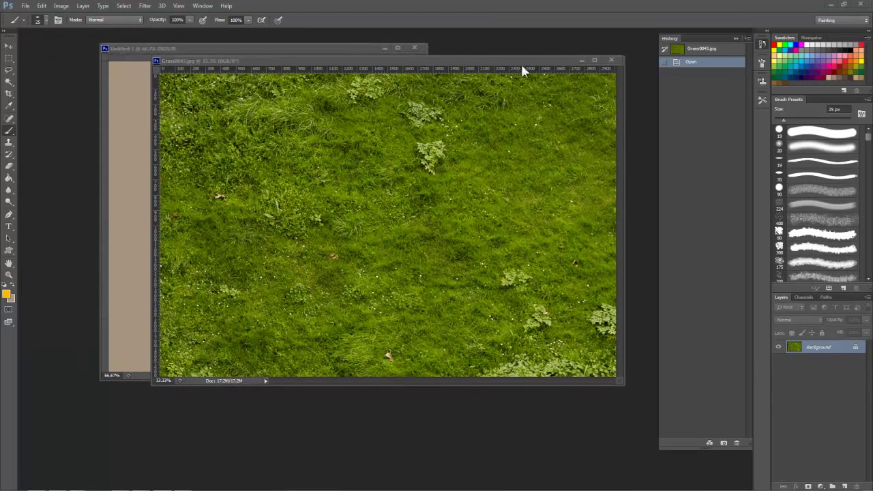
Cross out the Grass0038 flower photo with a red X and mark the other open example textures with brush strokes.
left_click_drag(187, 153, 380, 324)
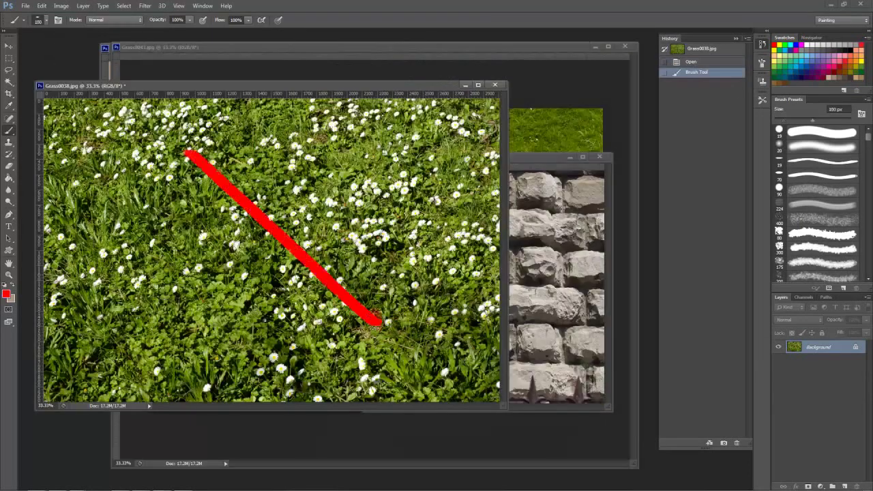
left_click_drag(382, 164, 133, 374)
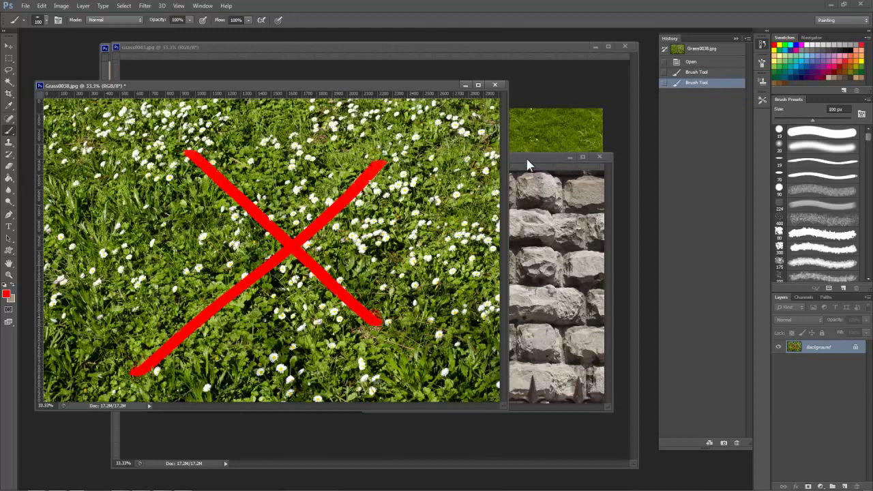
left_click_drag(527, 164, 370, 111)
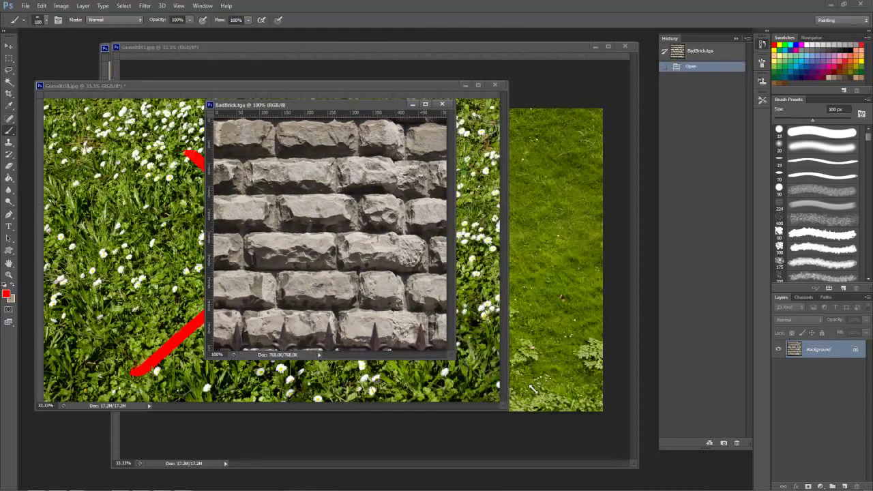
left_click_drag(533, 389, 559, 426)
mouse_move(437, 186)
left_mouse_down()
mouse_move(421, 228)
mouse_move(332, 346)
left_mouse_up()
left_click_drag(307, 214, 497, 375)
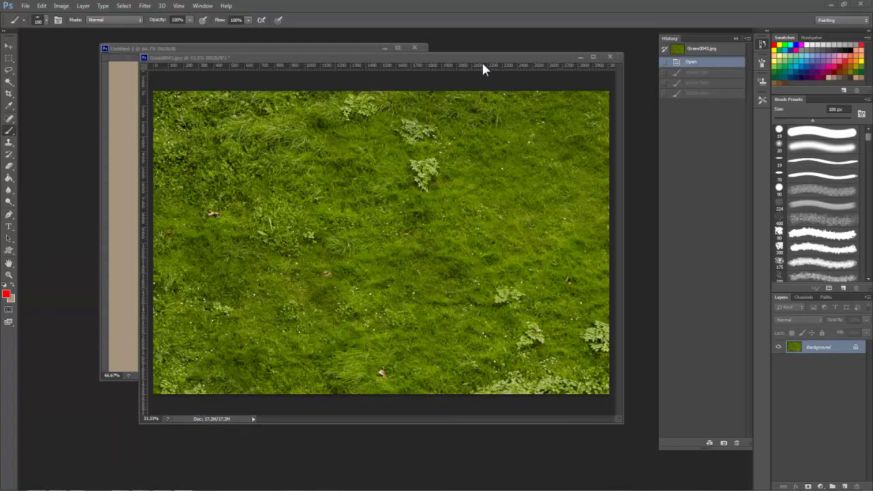
Zoom the Grass0043 image out to 25% and reposition its window partly over the blank document.
left_click_drag(449, 60, 460, 56)
key("z")
left_click(417, 219, "alt")
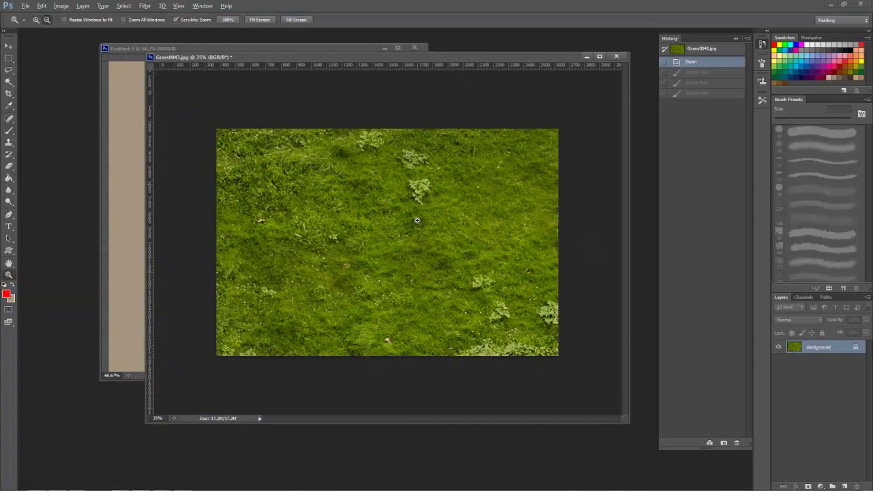
left_click_drag(386, 59, 407, 76)
Compare the two document windows and cycle Grass0043 through the screen modes back to a floating window.
left_click(326, 49)
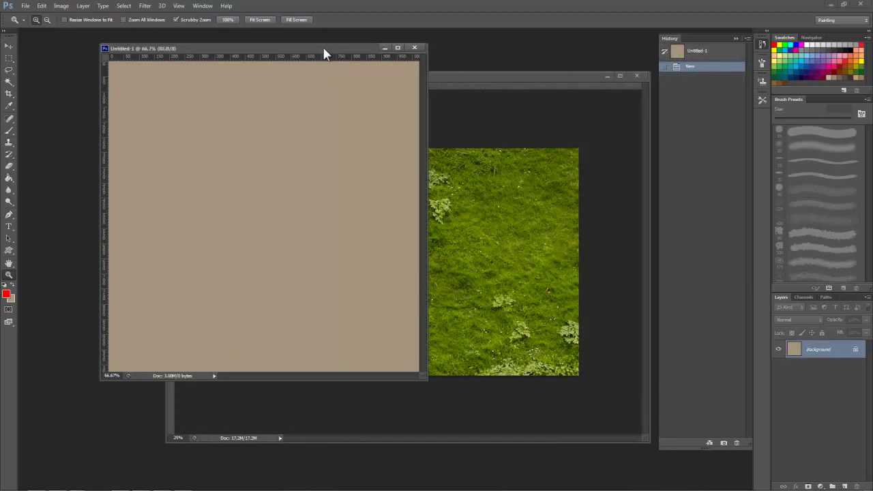
left_click(451, 75)
key("f")
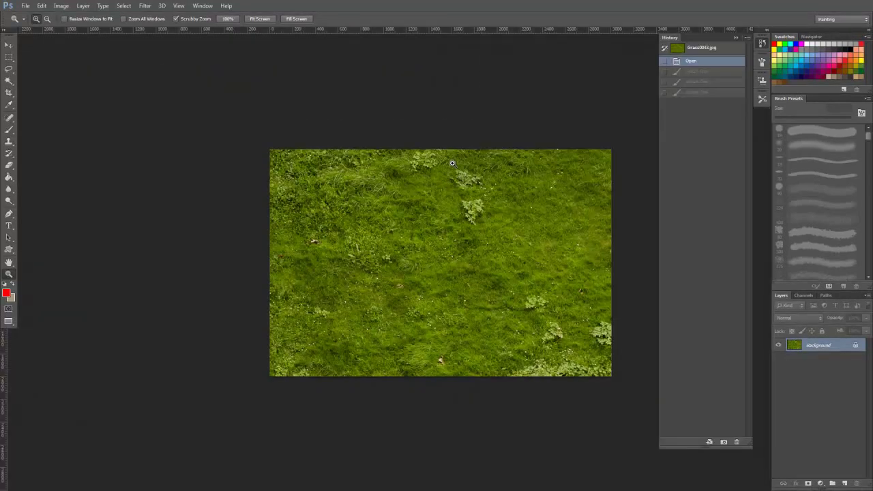
key("f")
key("f")
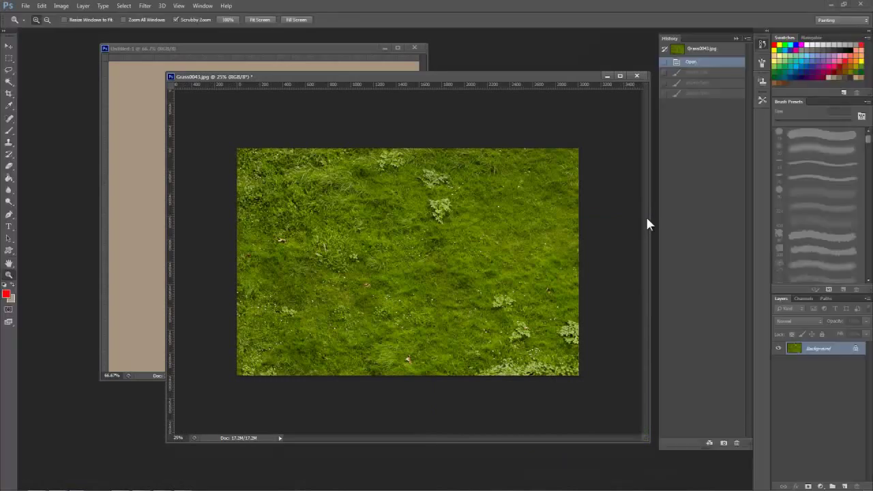
left_click_drag(465, 77, 449, 87)
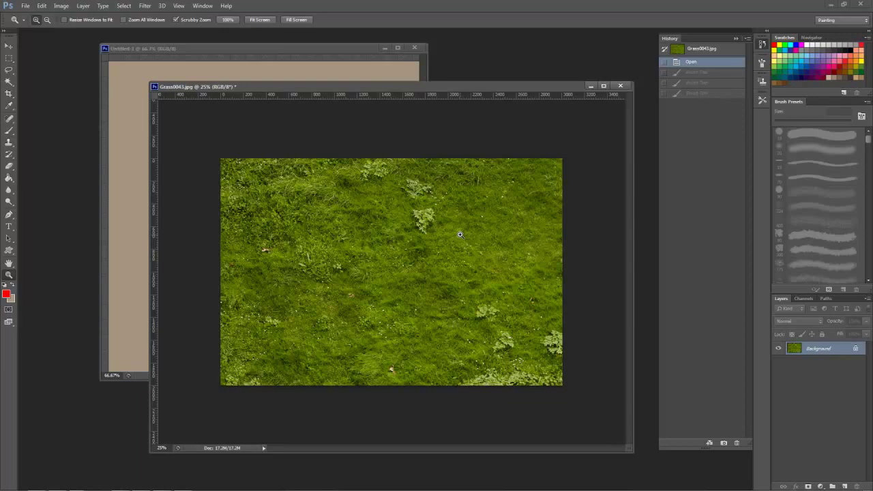
Copy the entire Grass0043 image and paste it as a new layer into the blank Untitled-1 document.
key("ctrl+a")
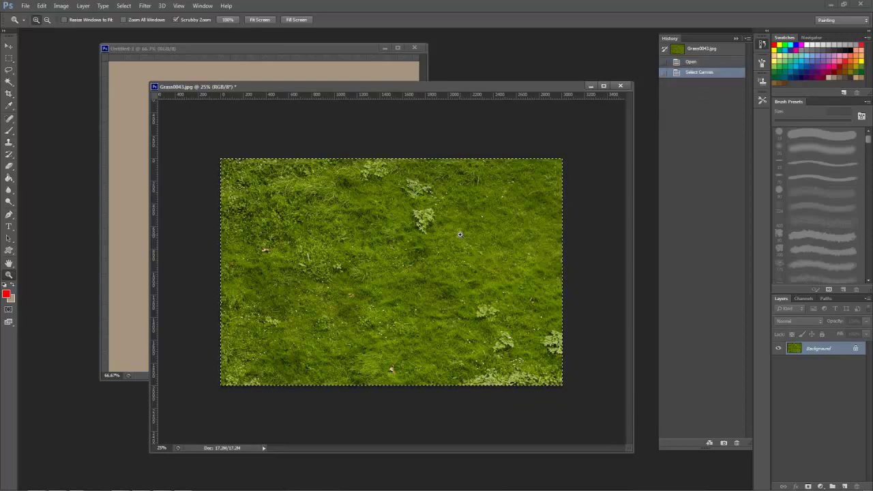
left_click_drag(339, 51, 444, 89)
key("ctrl+v")
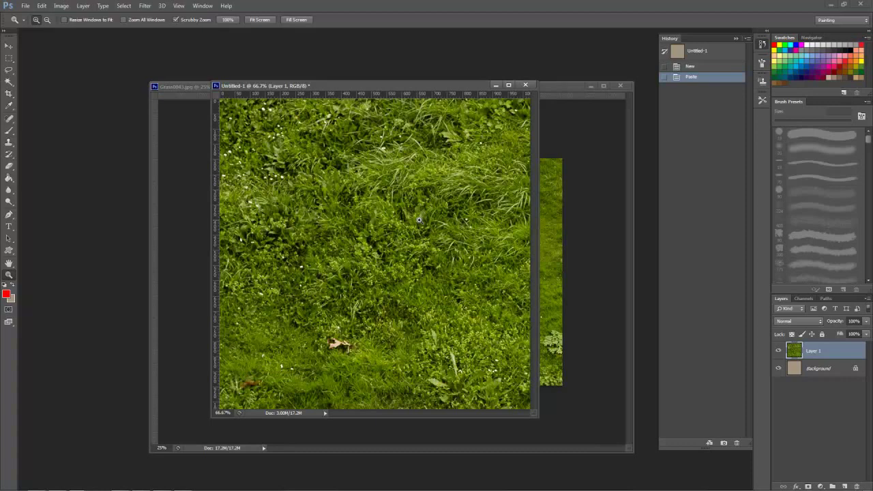
Show the document in full-screen mode with the menu bar, and float and enlarge the Layers panel beside the canvas.
key("f")
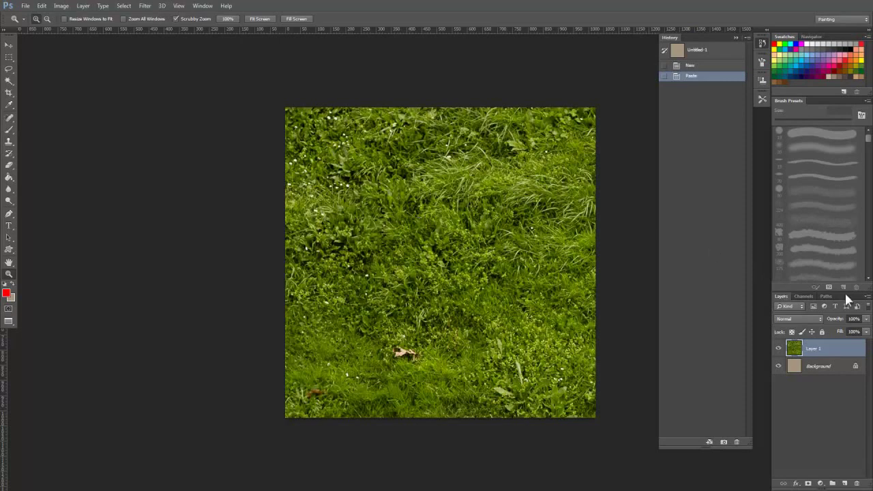
key("F7")
key("F7")
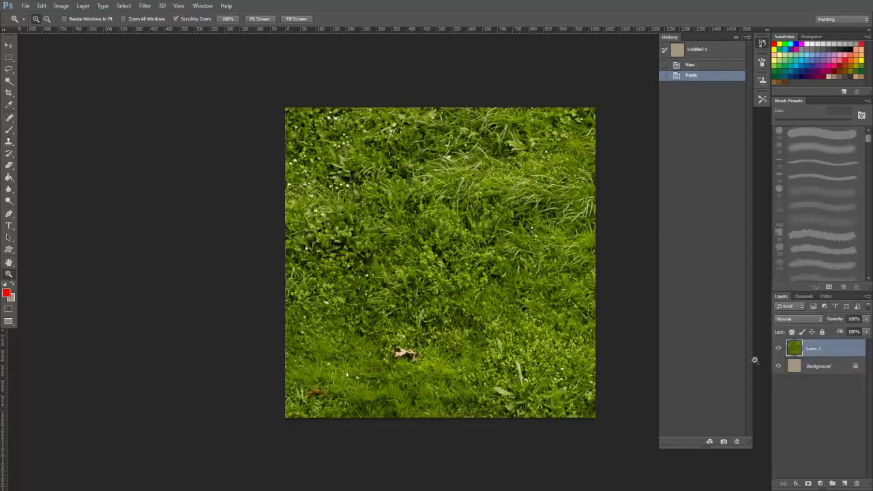
mouse_move(849, 299)
left_mouse_down()
mouse_move(676, 178)
mouse_move(690, 157)
left_mouse_up()
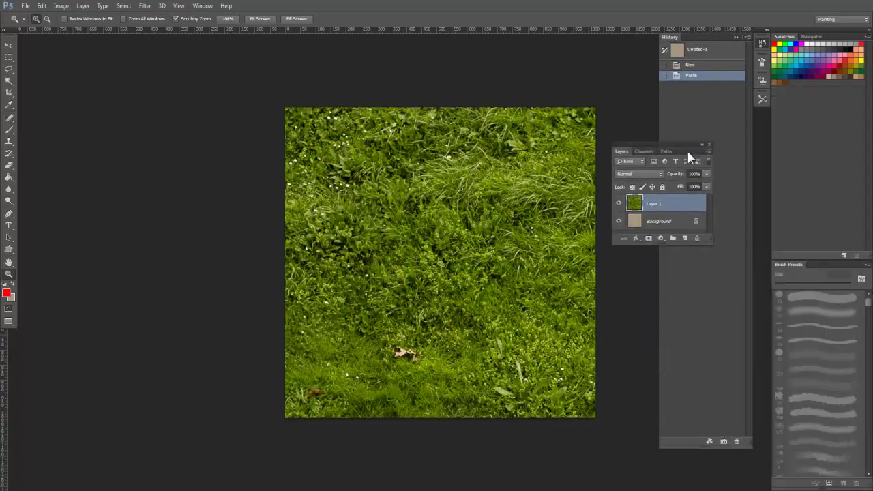
left_click_drag(713, 244, 753, 408)
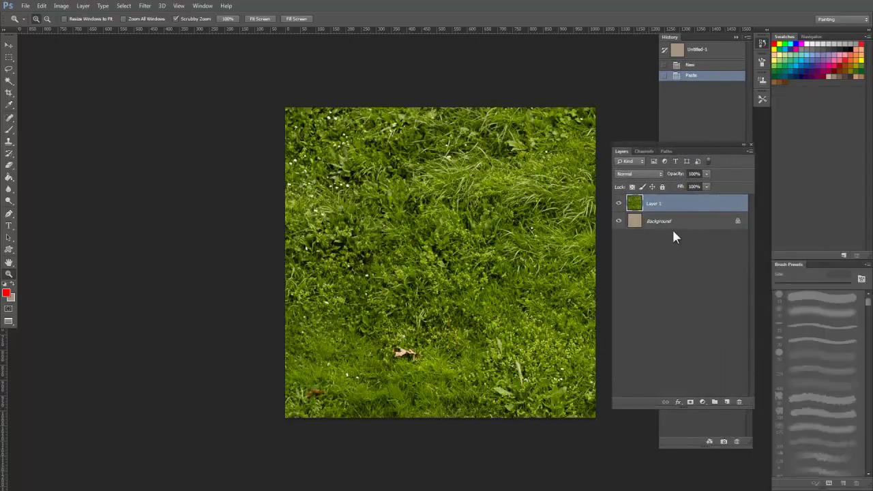
Rename the pasted grass layer to Grass.
left_click(661, 222)
left_click(653, 205)
double_click(655, 205)
type("Grass")
key("Return")
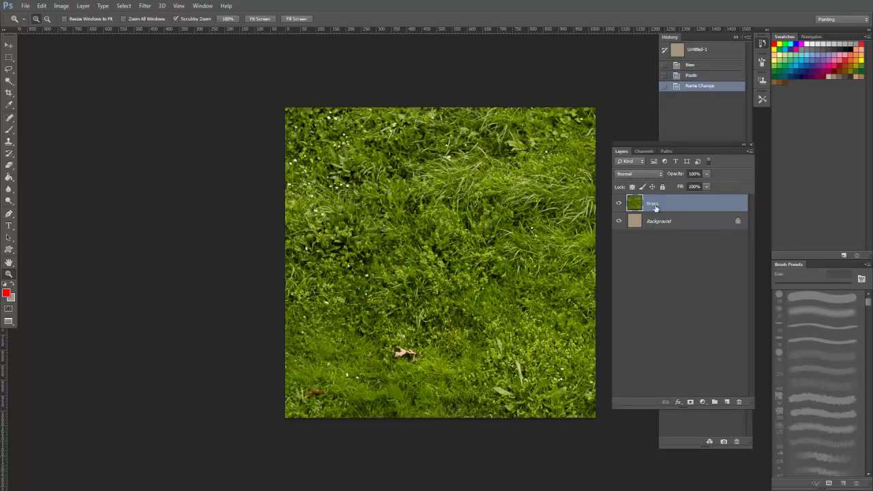
Extend the grass layer's name to GrassDiffuse.
double_click(654, 205)
left_click(662, 203)
type("Diffuse")
key("Return")
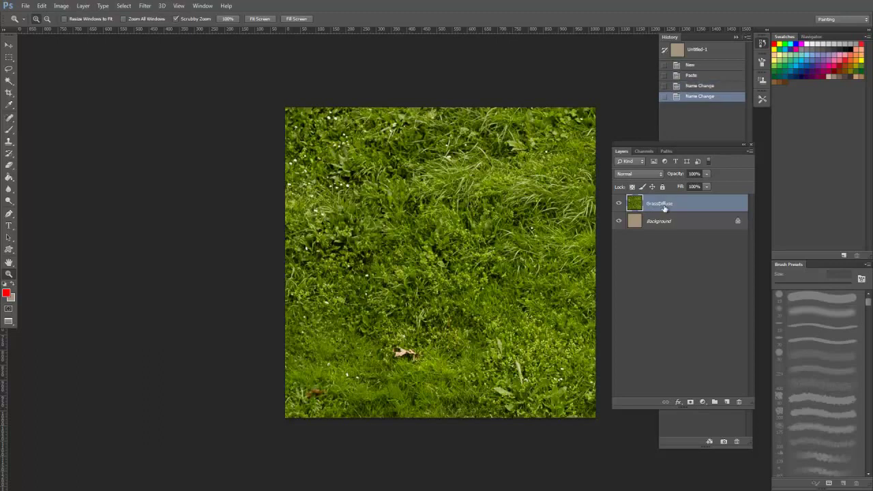
Toggle the GrassDiffuse layer's visibility off and on, and test its opacity before returning it to 100%.
left_click(620, 206)
left_click(620, 206)
left_click(707, 173)
left_click_drag(698, 185, 739, 190)
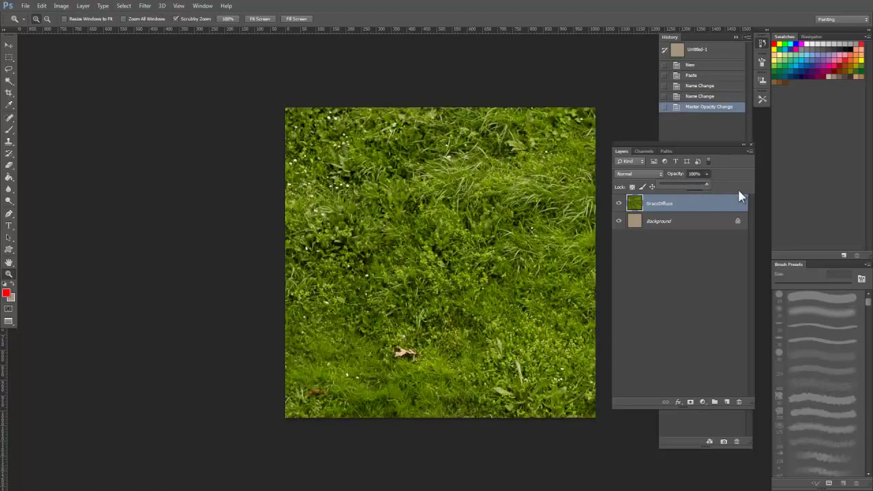
Try sliding the GrassDiffuse layer sideways and rotating it to -90° with Free Transform.
left_click(655, 222)
left_click(659, 203)
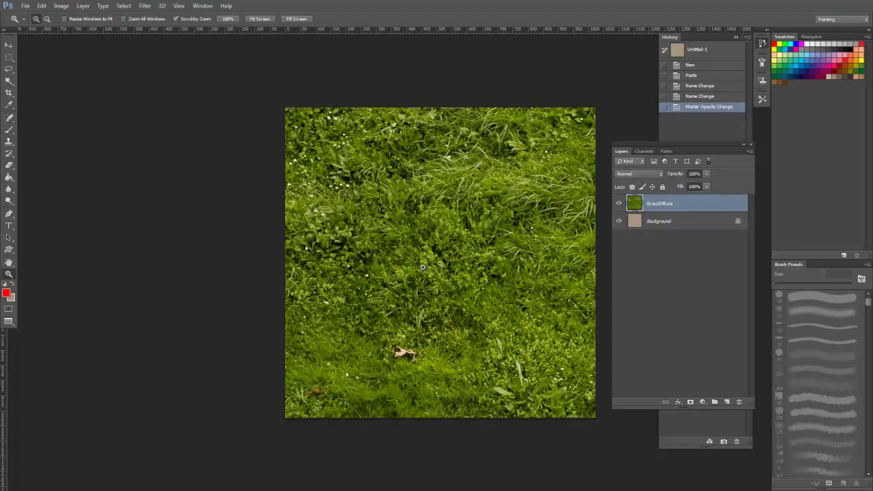
key("ctrl+t")
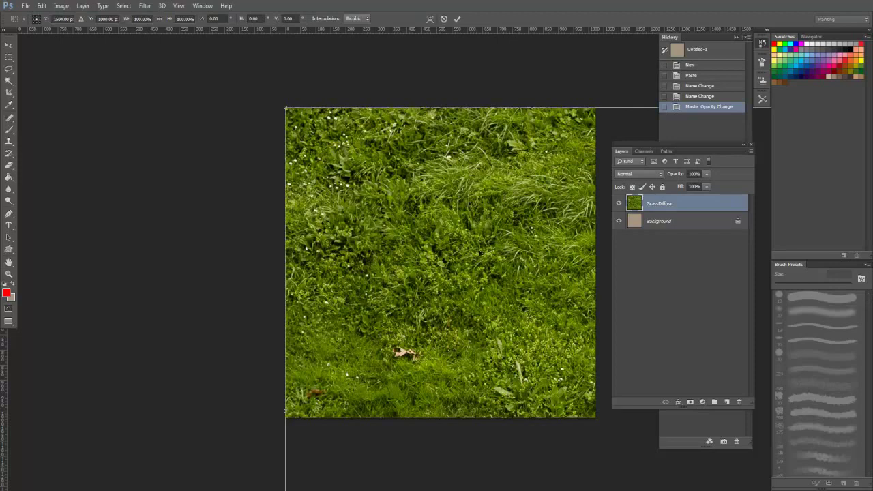
left_click_drag(482, 261, 325, 238)
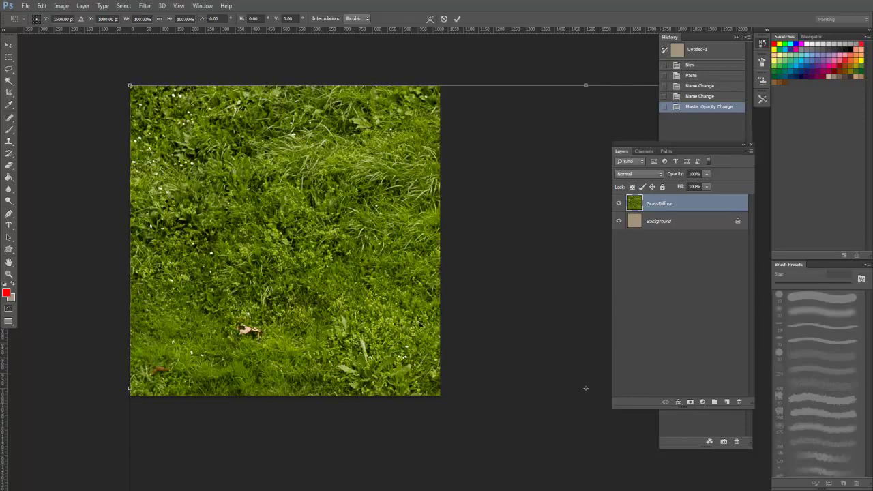
left_click_drag(422, 321, 346, 308)
left_click_drag(462, 69, 292, 178)
left_click_drag(401, 71, 92, 249)
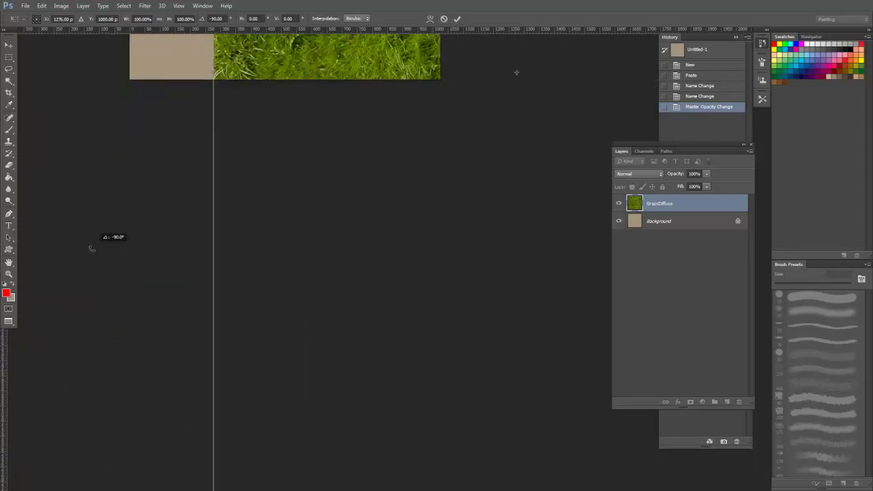
Try scaling the rotated GrassDiffuse layer proportionally to about 48.4% and positioning it over the canvas.
left_click_drag(180, 83, 224, 401)
left_click_drag(189, 204, 177, 313)
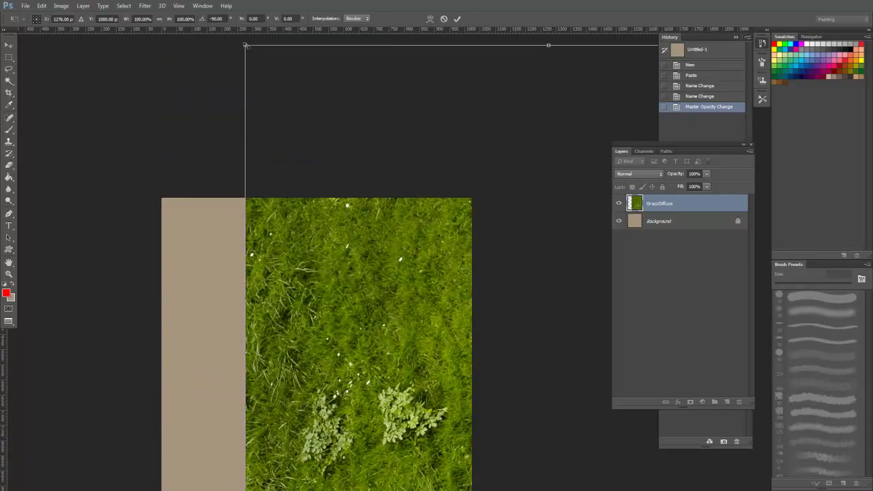
left_click_drag(246, 45, 178, 236)
left_click_drag(132, 319, 210, 223)
left_click_drag(339, 241, 316, 137)
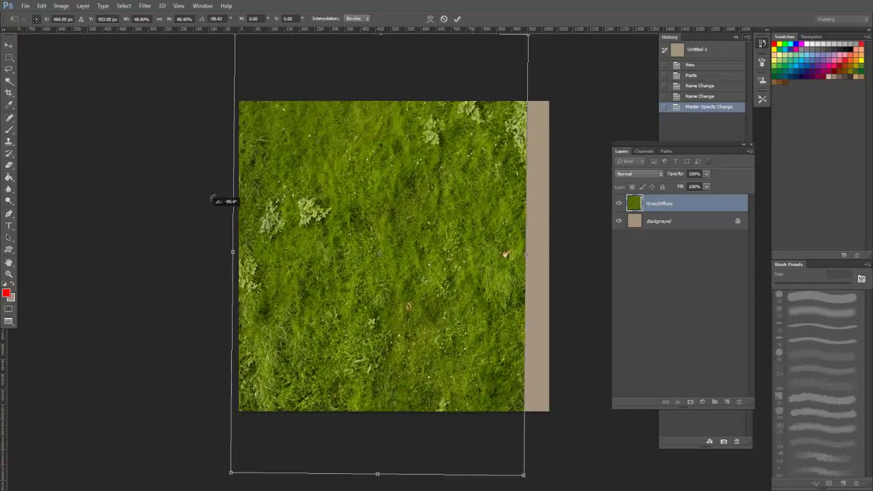
Turn the GrassDiffuse layer back to 0° and try distorting its two right corners inward.
left_click_drag(214, 197, 431, 72)
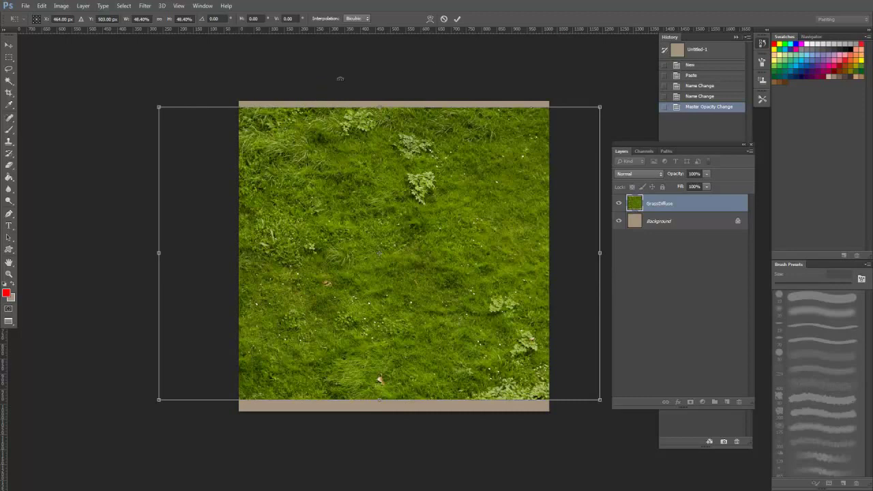
left_click_drag(340, 78, 279, 97)
left_click_drag(537, 130, 455, 167)
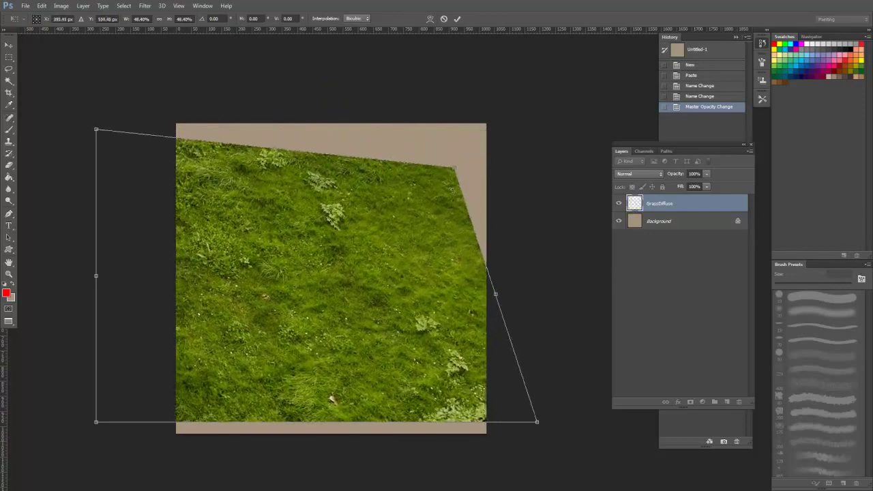
left_click_drag(537, 422, 479, 368)
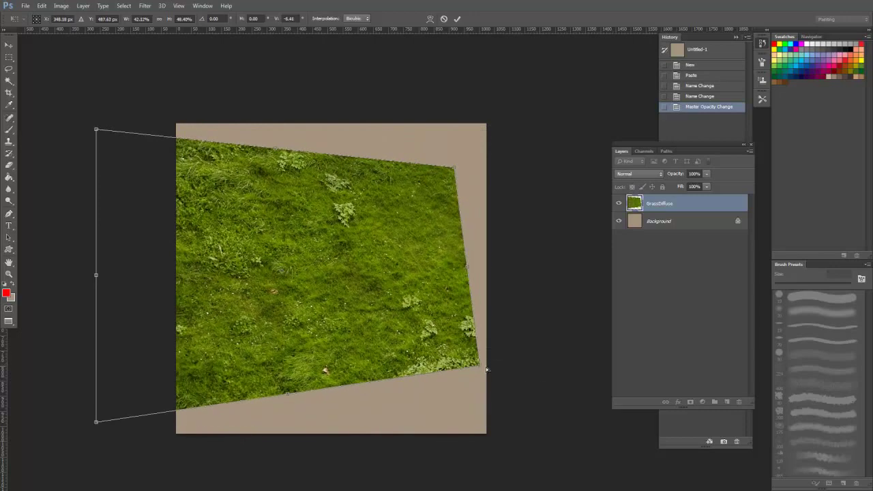
Undo the corner distortions and cancel the free transform of the GrassDiffuse layer.
key("ctrl+z")
key("ctrl+z")
key("ctrl+z")
key("ctrl+z")
key("ctrl+z")
key("Escape")
key("z")
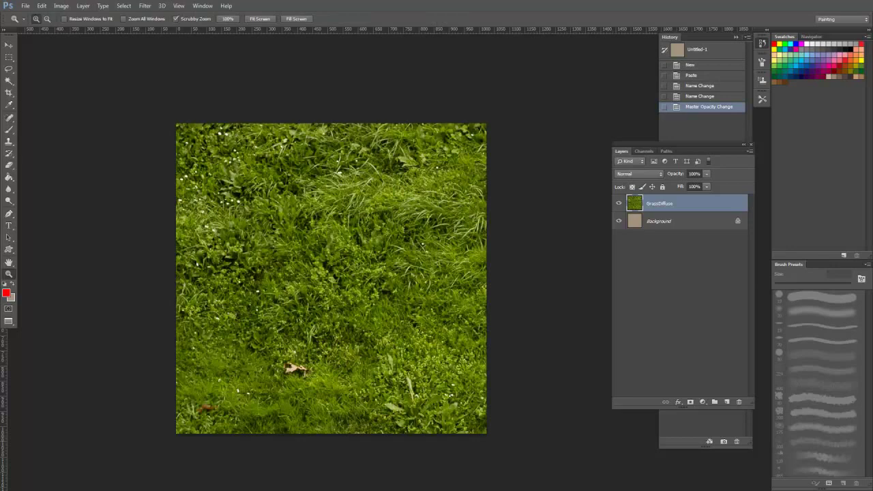
Start a Free Transform on the GrassDiffuse layer and move the photo around to try different grass areas over the canvas.
key("ctrl+minus")
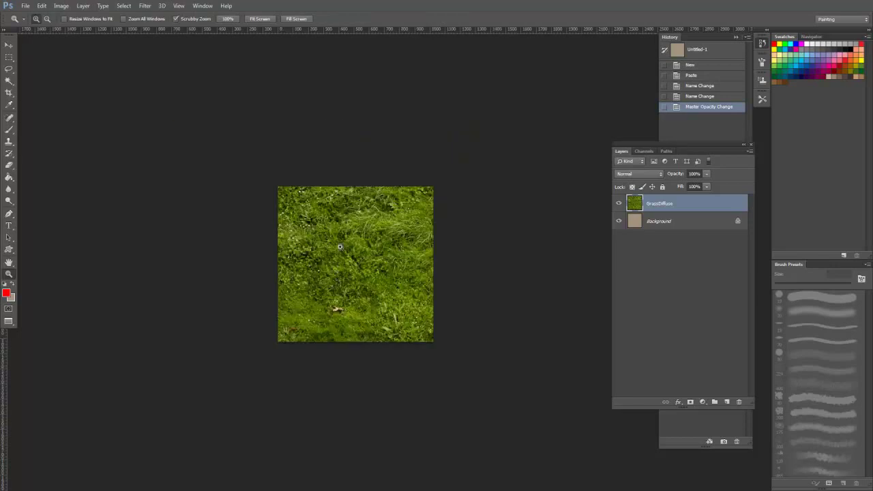
key("ctrl+t")
left_click_drag(423, 264, 331, 236)
left_click_drag(373, 279, 346, 203)
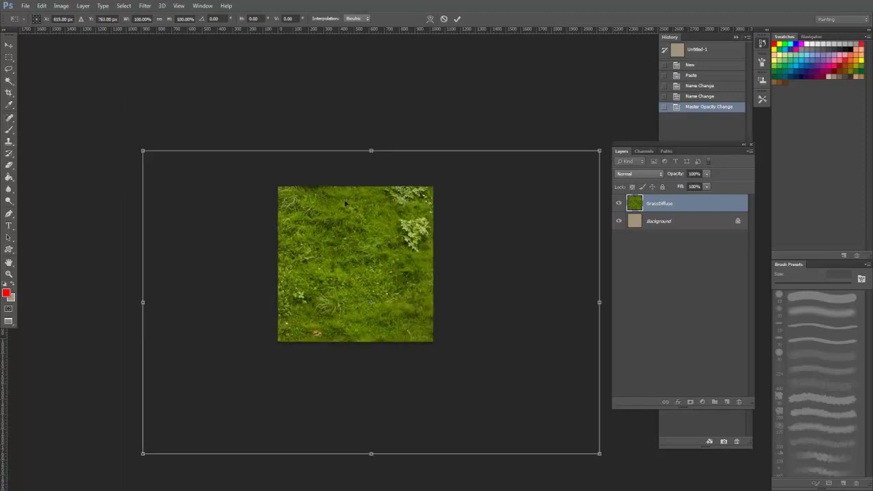
left_click_drag(372, 121, 378, 63)
left_click_drag(442, 237, 408, 219)
left_click_drag(282, 253, 315, 165)
left_click_drag(448, 246, 452, 314)
Scale the GrassDiffuse layer down proportionally, position it so grass fills the whole canvas, and apply the transform.
left_click_drag(549, 97, 302, 254)
left_click_drag(257, 303, 335, 281)
left_click_drag(358, 230, 464, 161)
scroll(269, 235, "up", 2)
left_click_drag(406, 160, 419, 194)
key("Return")
key("z")
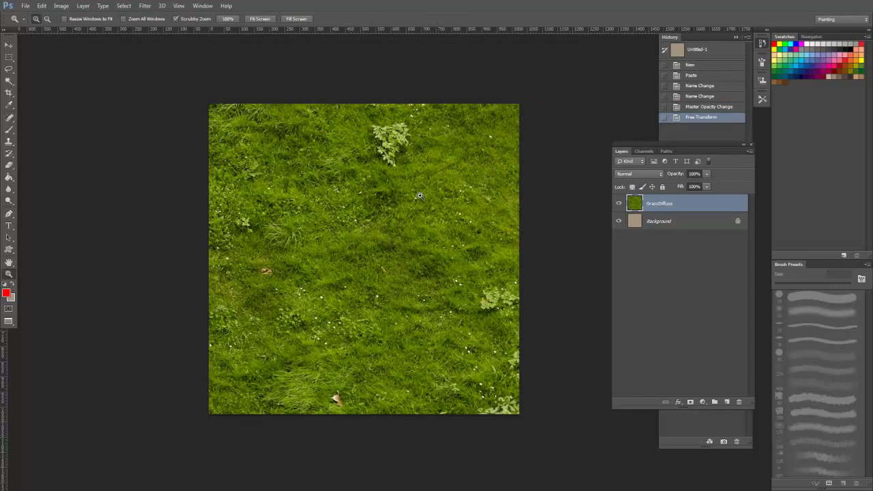
left_click_drag(301, 227, 316, 172)
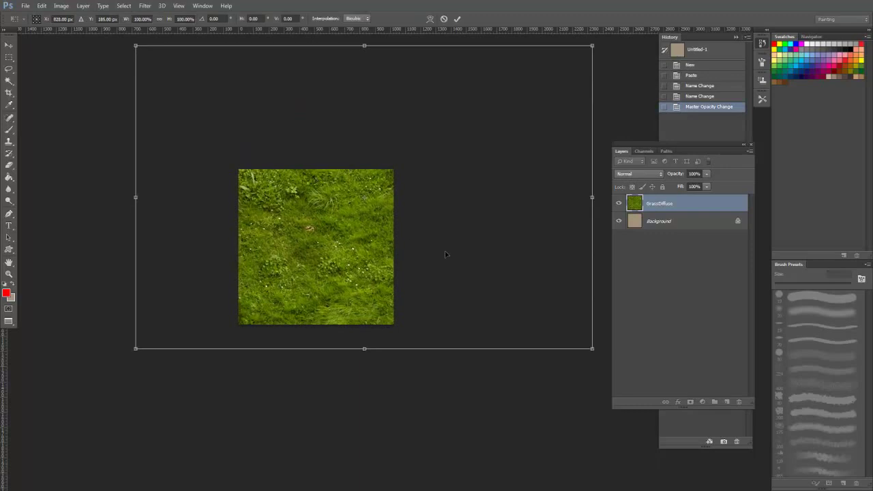
left_click_drag(444, 251, 367, 312)
left_click_drag(550, 96, 460, 150)
key("Return")
key("z")
key("ctrl+plus")
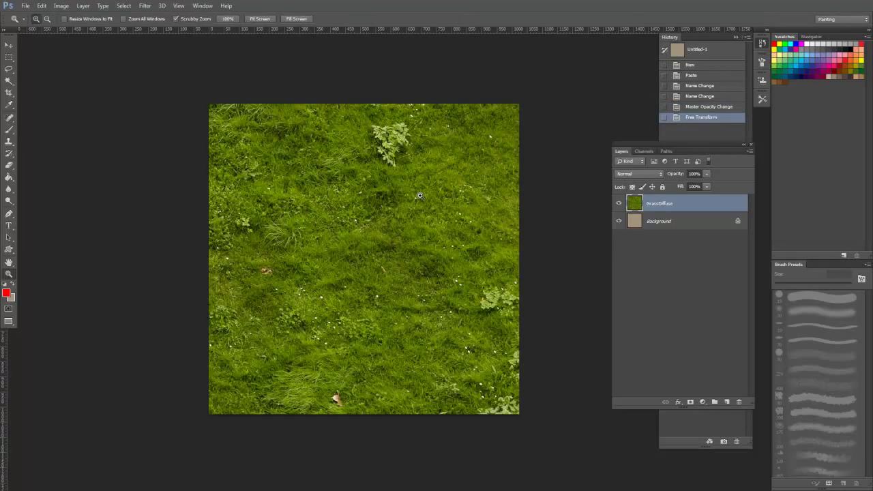
Select the entire canvas and crop the image to it, discarding the grass outside its edges.
key("ctrl+a")
key("ctrl+minus")
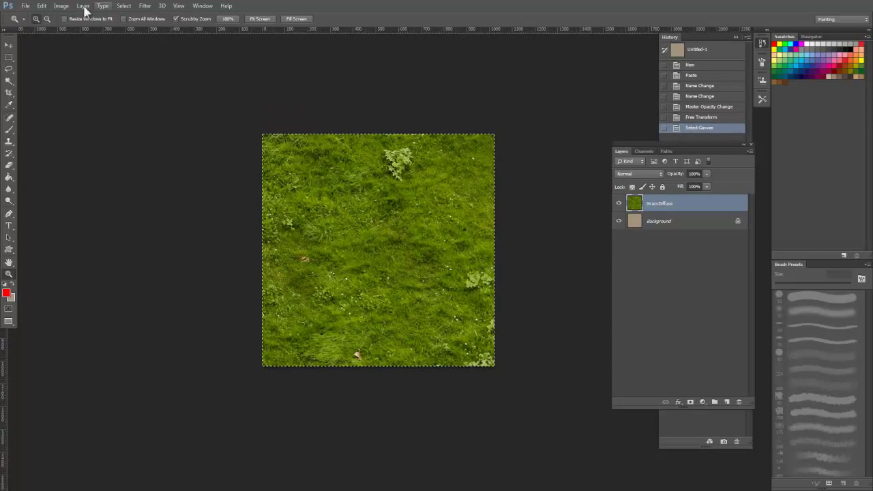
left_click(61, 6)
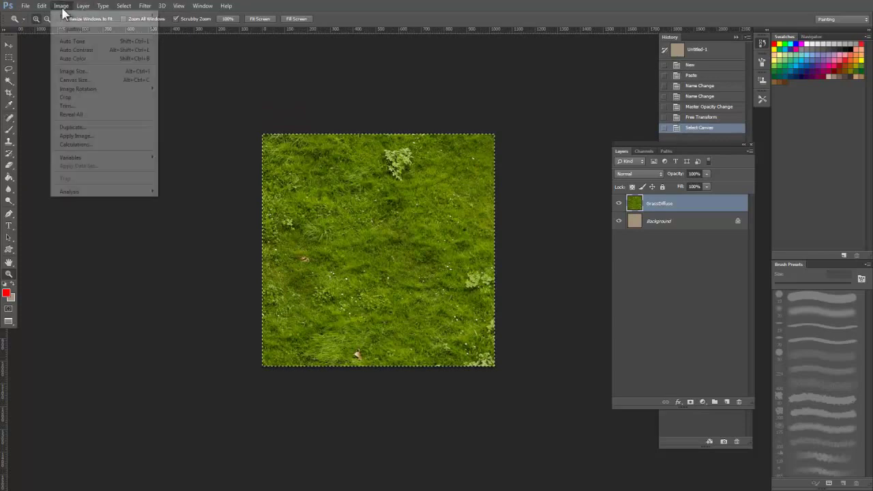
left_click(66, 98)
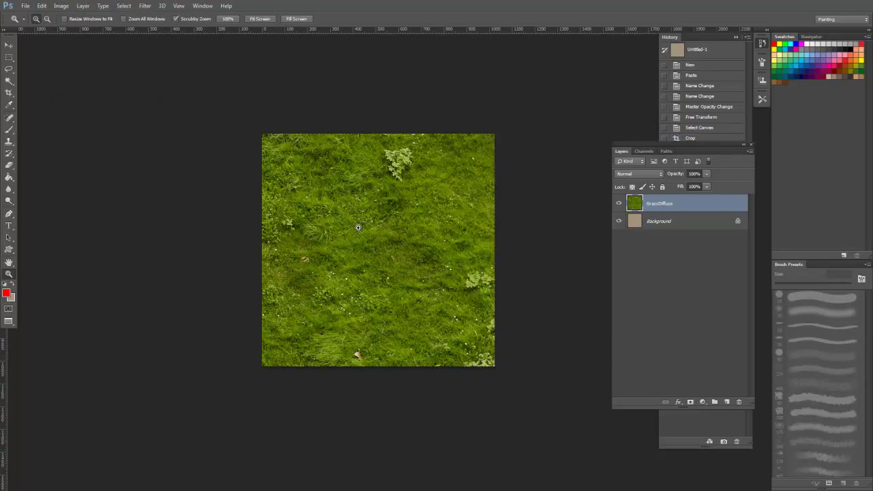
Try moving the cropped GrassDiffuse layer in two directions to check its edges, undoing each move.
key("v")
left_click_drag(360, 239, 407, 245)
key("ctrl+z")
left_click_drag(414, 285, 358, 312)
key("ctrl+z")
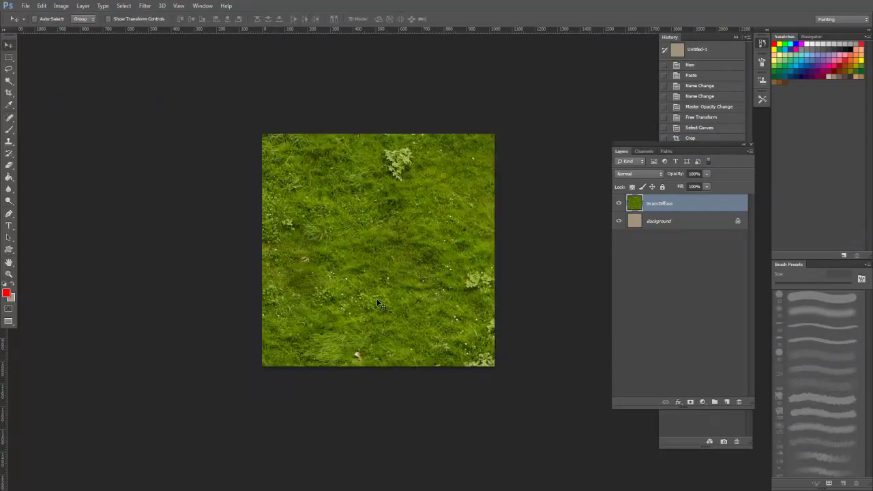
Zoom in and out on the cropped grass with the Zoom tool to inspect the texture.
key("z")
left_click(410, 267)
left_click_drag(400, 239, 401, 264)
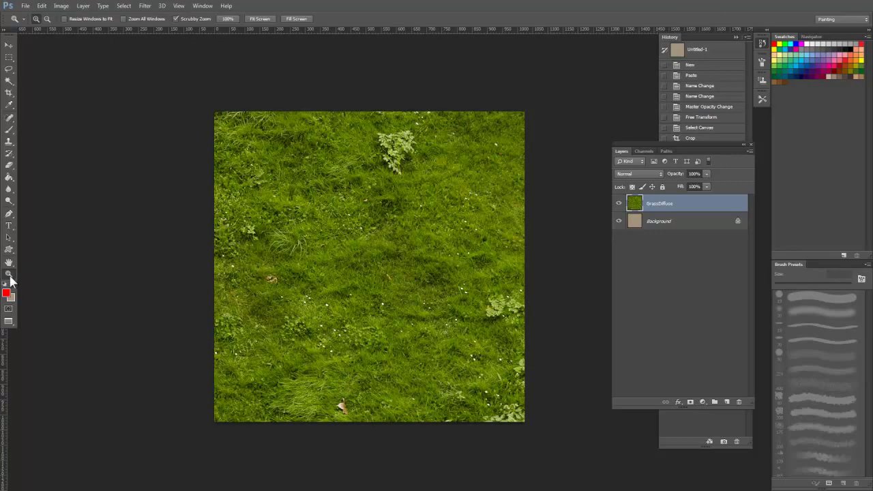
left_click(373, 273)
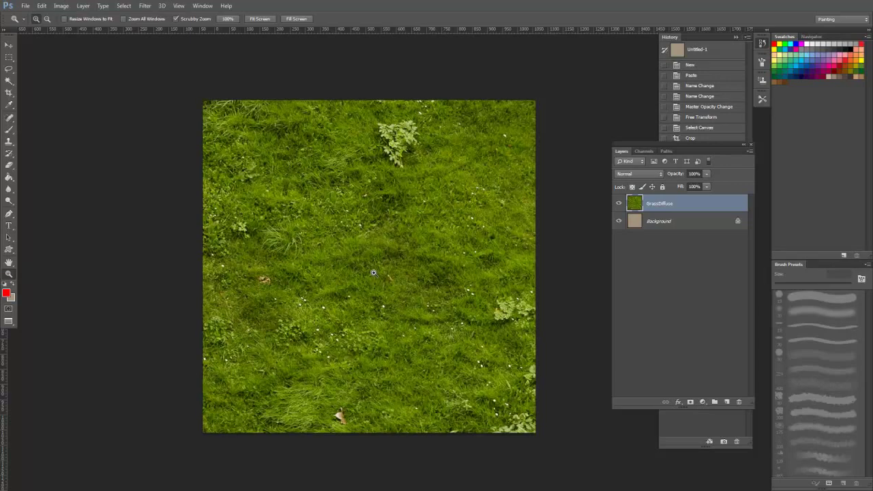
left_click(373, 273, "alt")
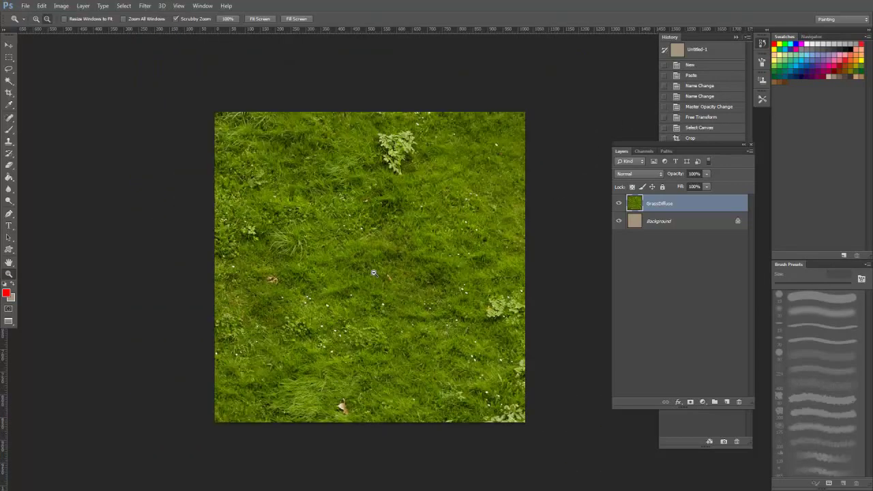
Switch the document to a floating window, magnify it to 100%, and return to full-screen mode with the menu bar.
key("f")
key("f")
left_click(349, 217, "alt")
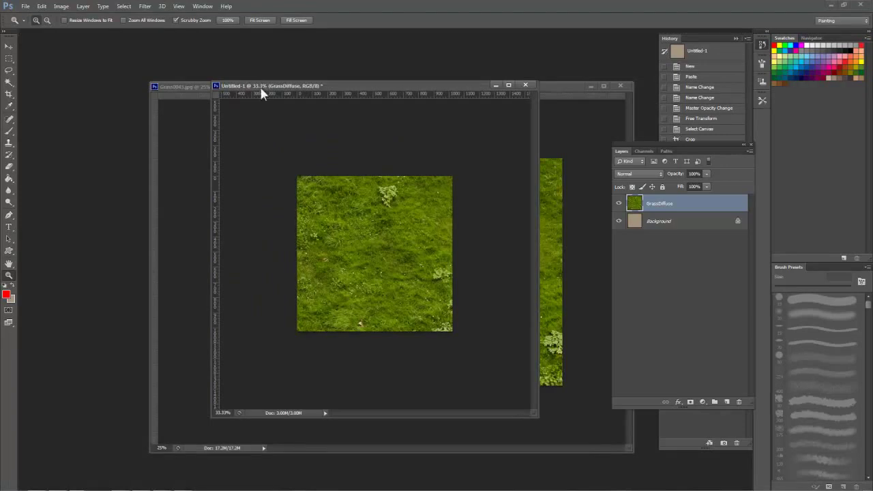
left_click(356, 202)
left_click(369, 234)
left_click(373, 241)
key("f")
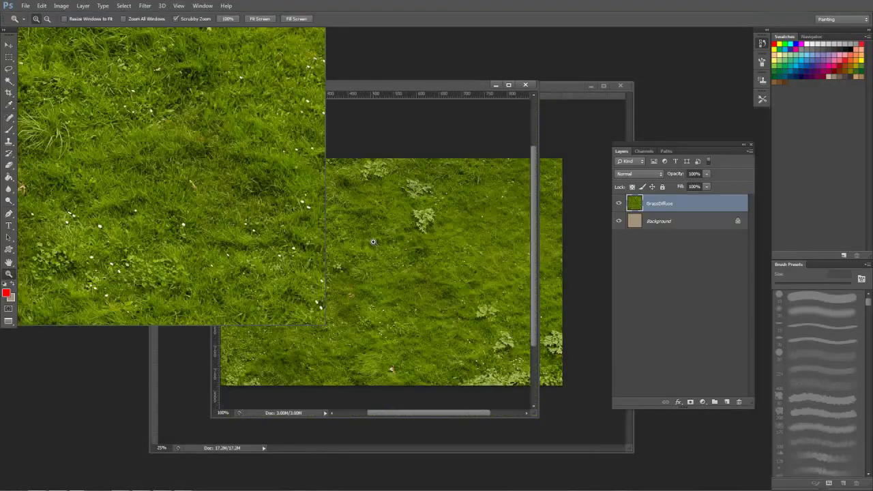
key("f")
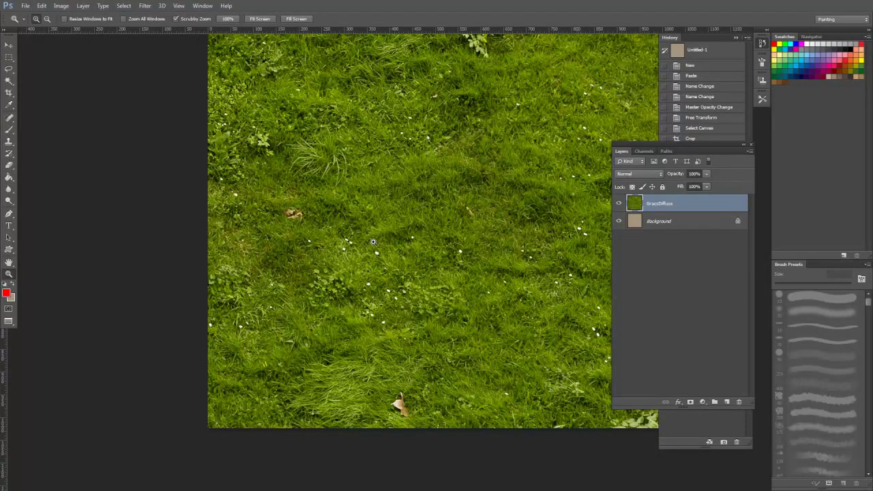
Pan and zoom around the grass texture to examine its surface from close up and as a whole.
left_click_drag(415, 193, 349, 268)
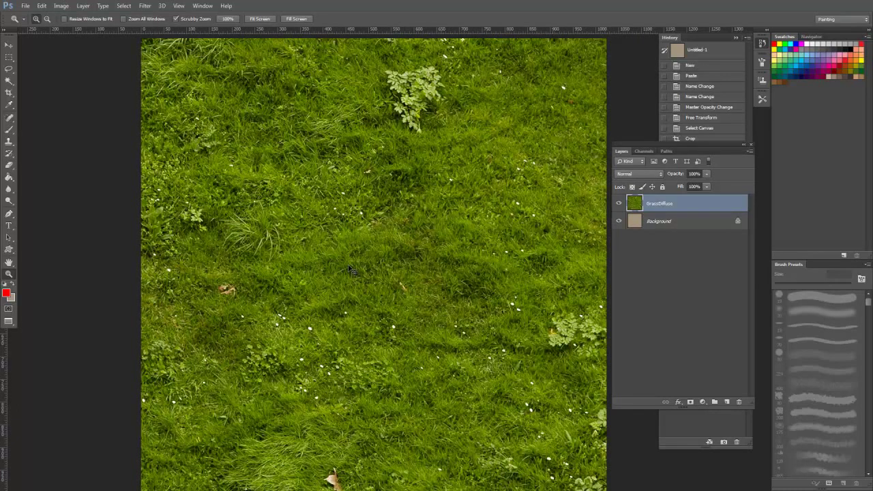
scroll(349, 268, "down", 3)
scroll(349, 267, "up", 3)
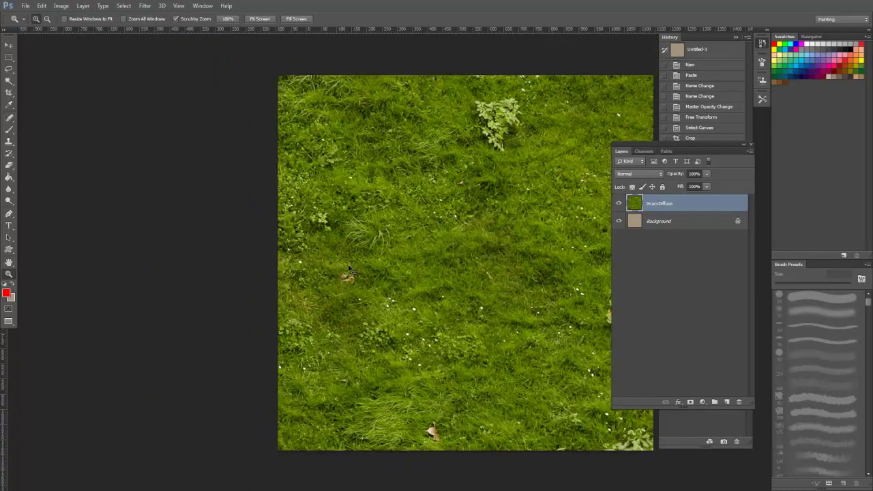
scroll(349, 267, "down", 3)
scroll(349, 267, "up", 3)
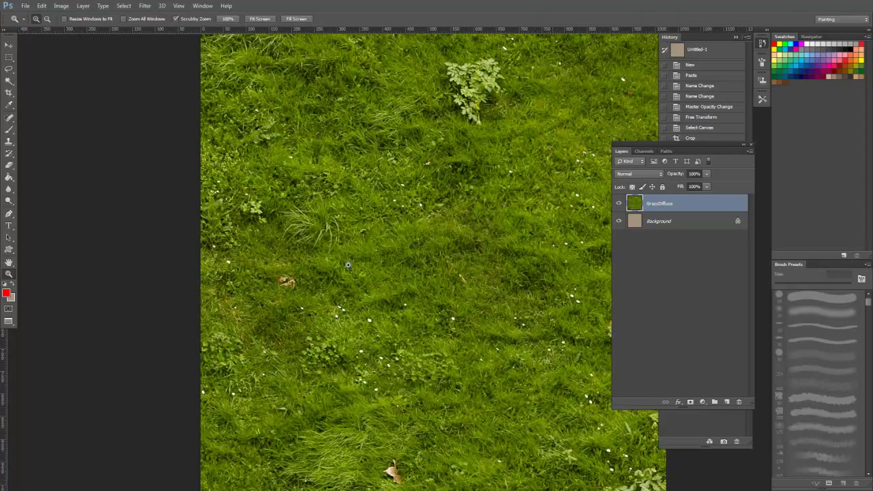
key("v")
left_click_drag(597, 239, 556, 239)
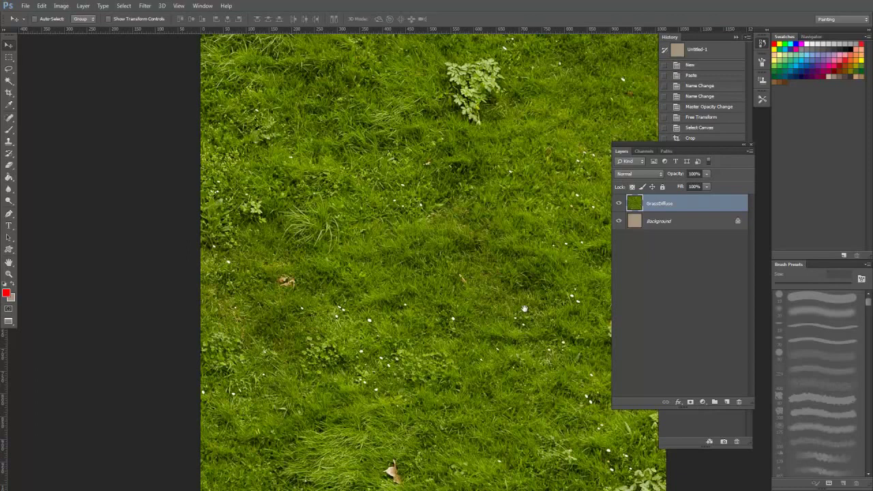
left_click_drag(525, 309, 357, 292)
key("z")
Make a rectangular selection near the middle of the grass and replace it with a larger elliptical one.
key("m")
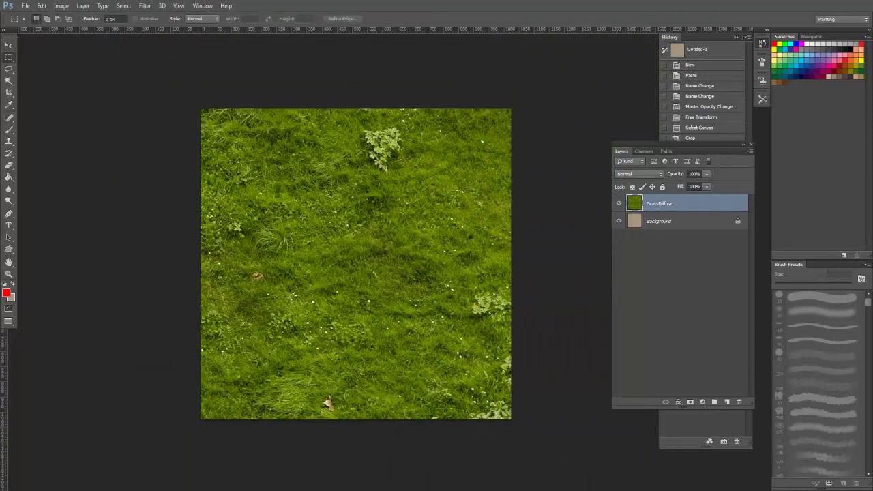
left_click_drag(297, 212, 399, 274)
right_click(9, 57)
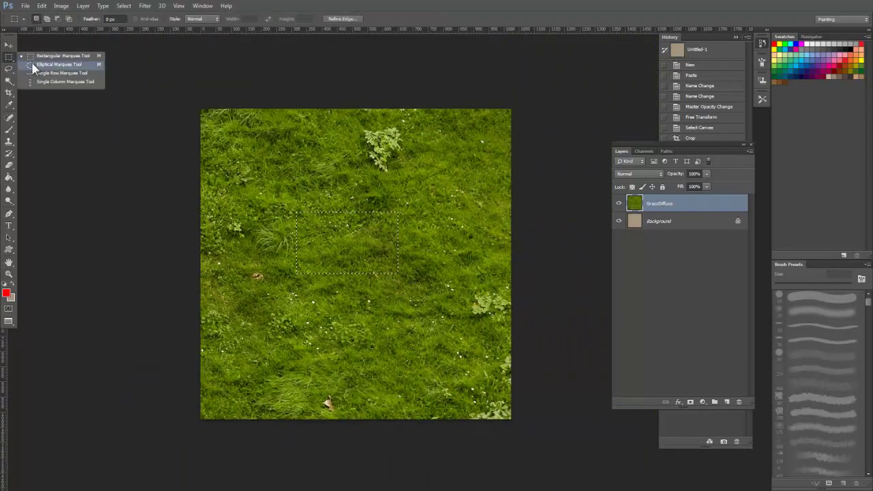
left_click(34, 65)
left_click_drag(265, 193, 435, 320)
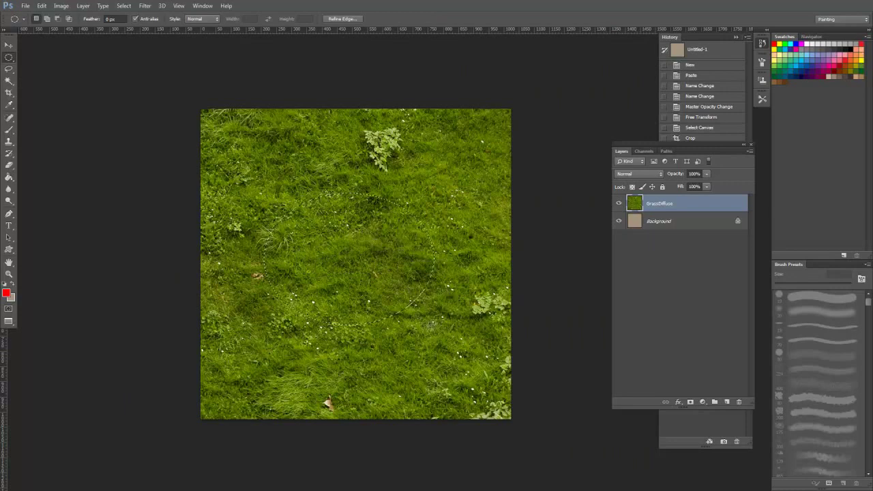
Clear the elliptical selection and outline a freehand Lasso selection around the central grass area.
left_click(9, 69)
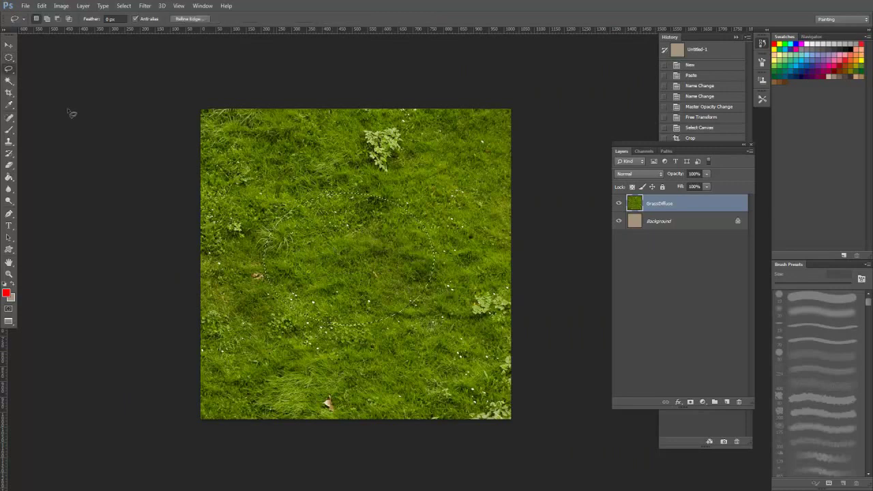
left_click(281, 275)
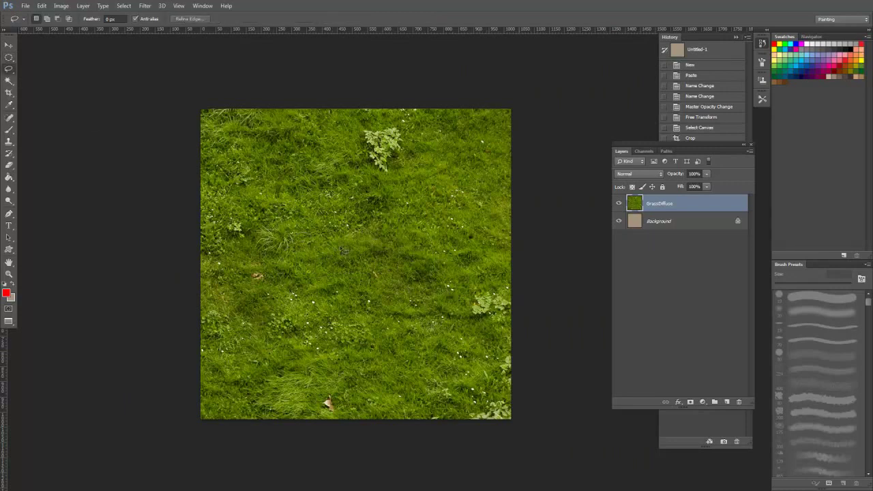
mouse_move(344, 250)
left_mouse_down()
mouse_move(464, 334)
mouse_move(354, 374)
mouse_move(277, 273)
mouse_move(382, 235)
left_mouse_up()
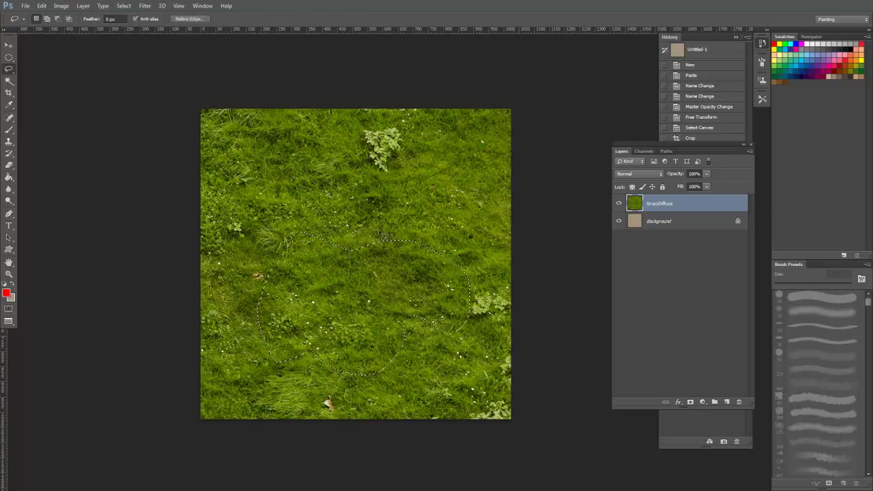
Drop the freehand selection and outline an angular area left of the grass centre with the Polygonal Lasso.
mouse_move(374, 172)
left_mouse_down()
mouse_move(364, 132)
mouse_move(410, 161)
mouse_move(395, 177)
left_mouse_up()
right_click(4, 71)
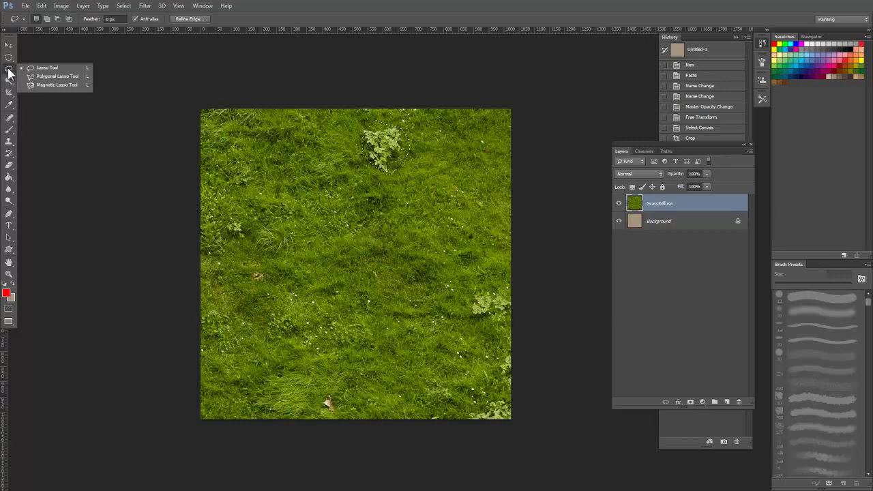
left_click(55, 77)
left_click(9, 178)
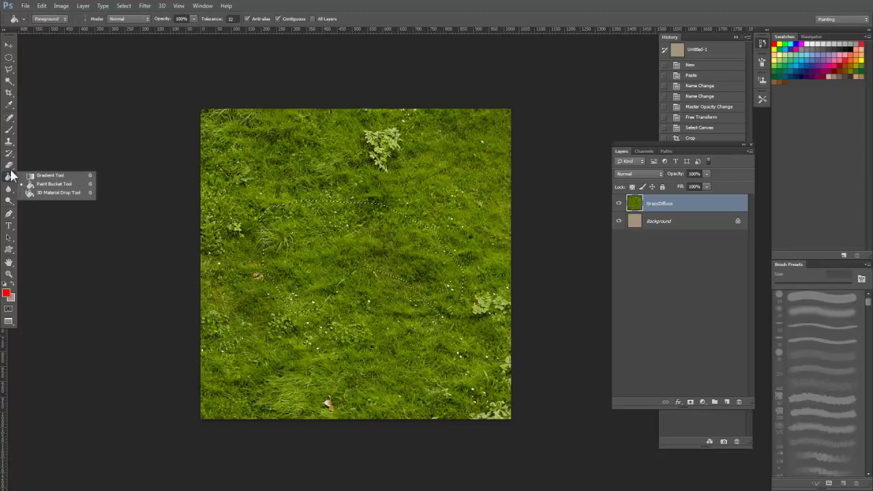
left_click(9, 165)
left_click(9, 70)
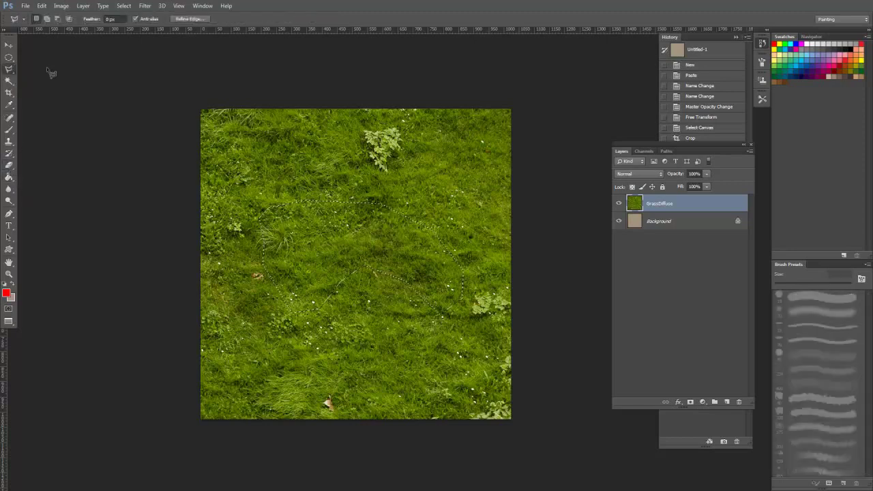
left_click(295, 265)
left_click(345, 286)
left_click(332, 337)
double_click(250, 332)
Add another polygonal area around the left-centre grass to the selection, and deselect everything.
left_click(346, 261, "shift")
left_click(359, 311)
left_click(305, 346)
left_click(247, 313)
left_click(246, 262)
double_click(290, 231)
key("ctrl+d")
Use the Magic Wand to select a few of the small white flowers just above the middle of the grass.
left_click(9, 81)
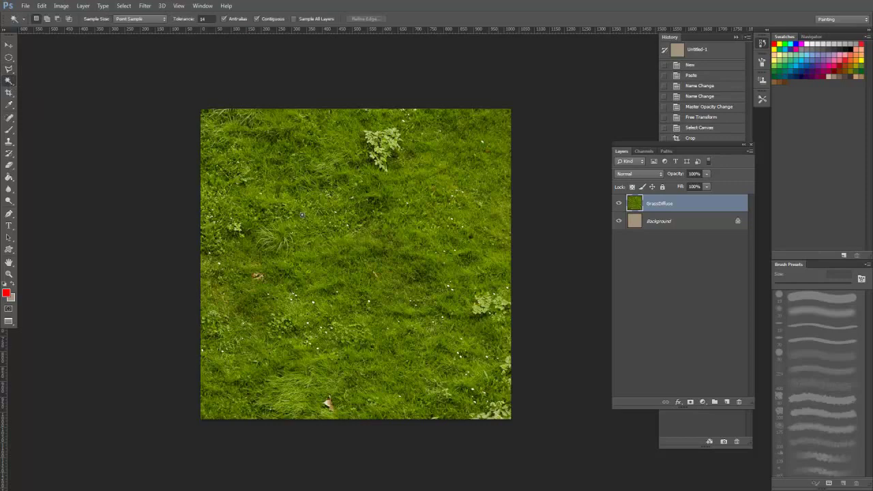
key("z")
left_click(374, 224)
left_click(373, 224)
left_click(341, 262)
left_click(340, 263)
left_click_drag(340, 262, 365, 189)
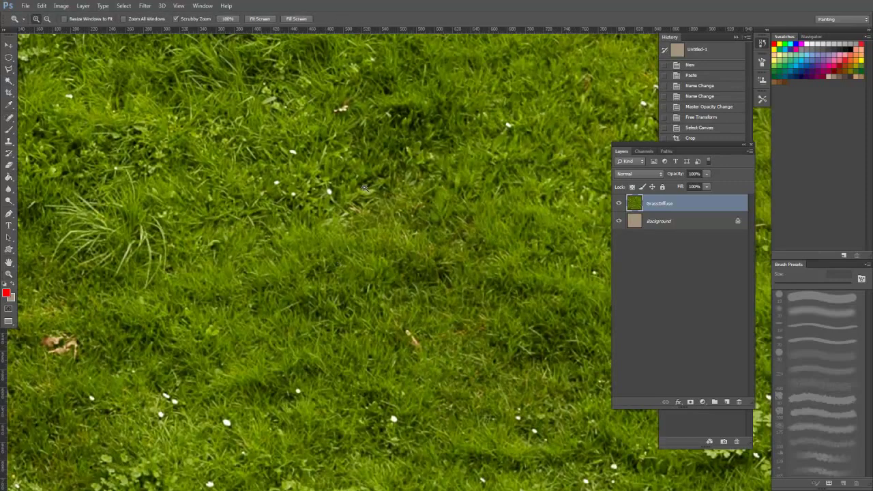
key("w")
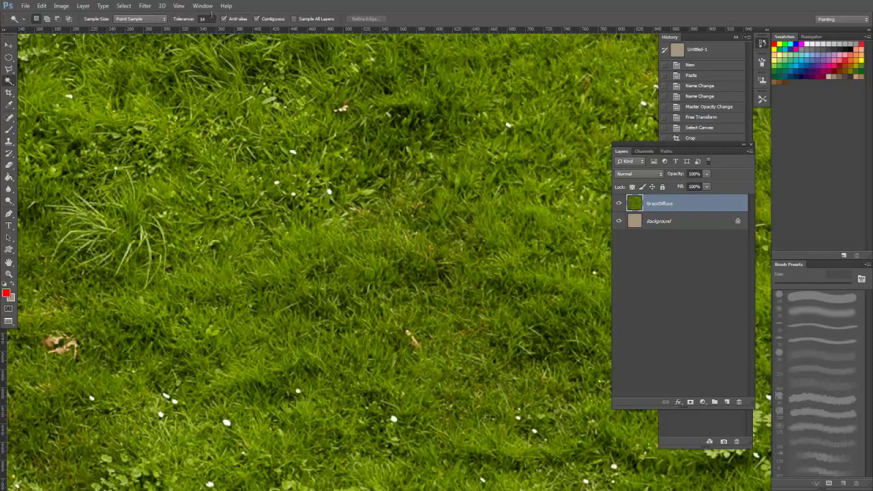
double_click(201, 19)
left_click_drag(297, 193, 317, 264)
key("z")
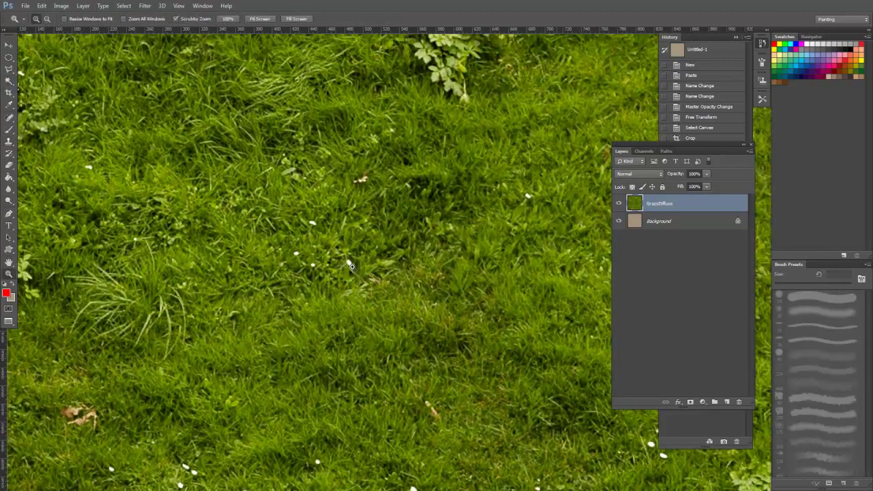
left_click(350, 266)
left_click(349, 264)
key("w")
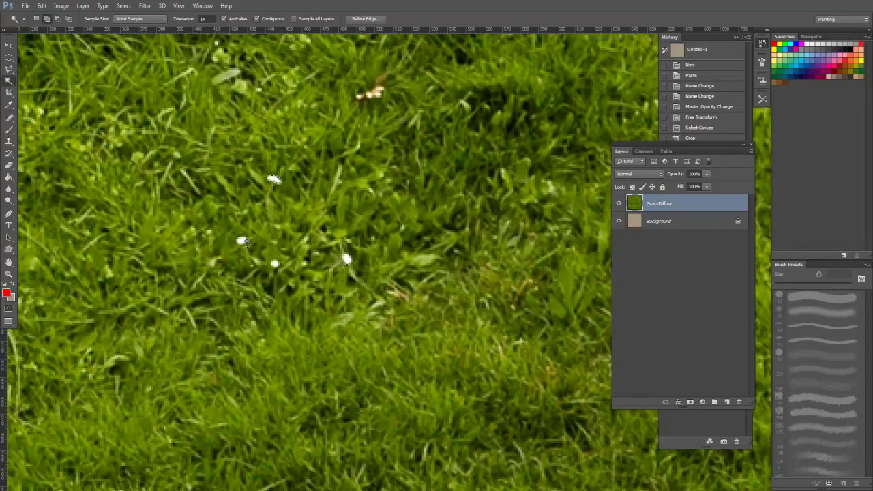
Add individual white flowers from the lower and right-hand parts of the grass to the Magic Wand selection.
key("ctrl+d")
key("z")
left_click(354, 271, "alt")
left_click(355, 274, "alt")
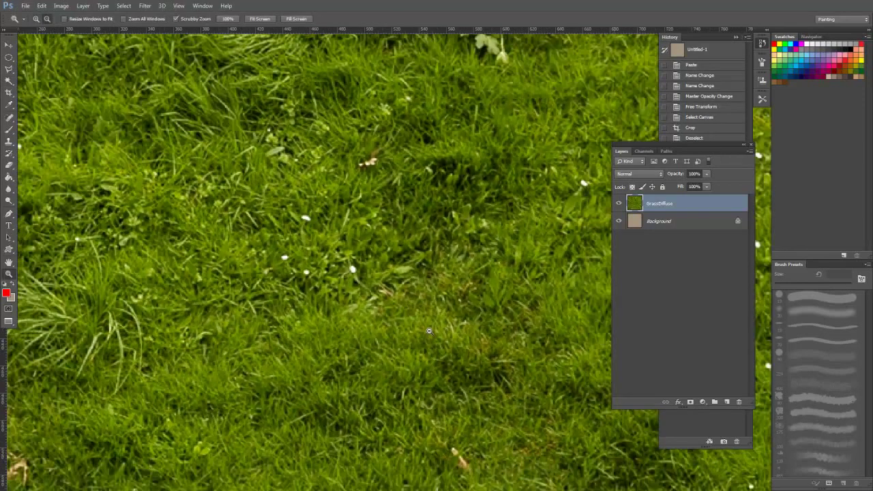
left_click_drag(463, 358, 411, 318)
key("w")
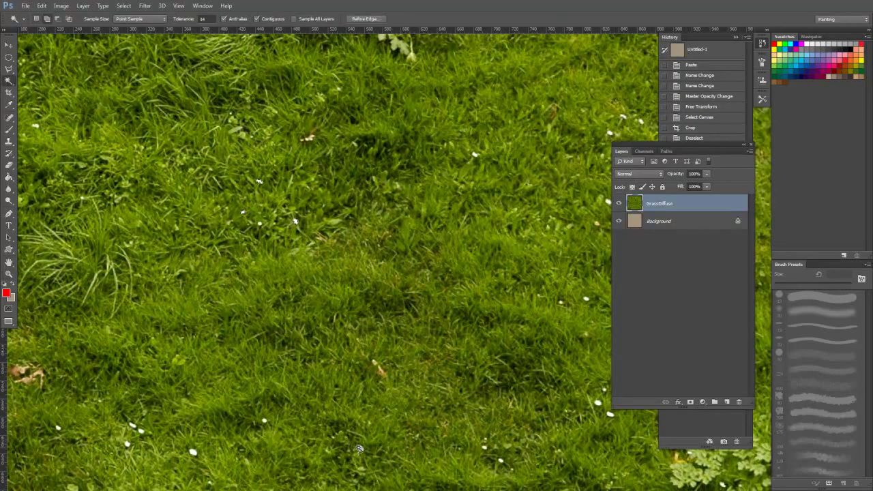
left_click(361, 450, "shift")
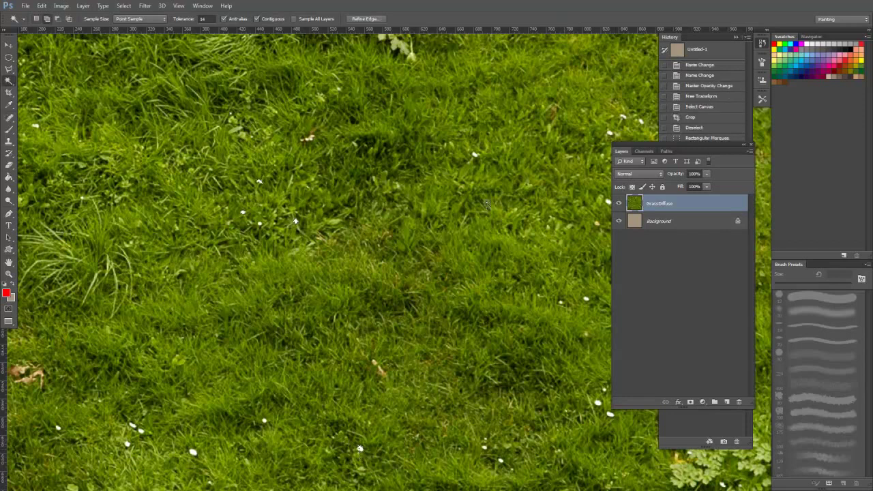
left_click_drag(556, 342, 411, 278)
left_click(454, 339, "shift")
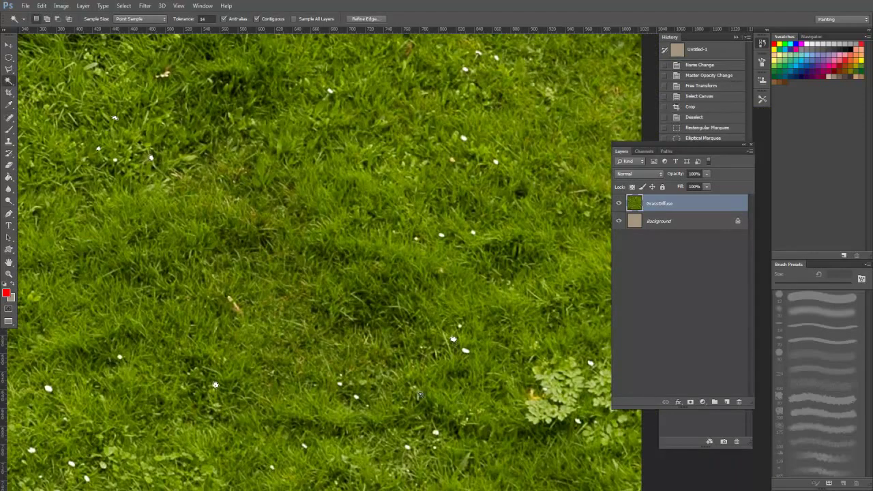
left_click_drag(225, 303, 307, 356)
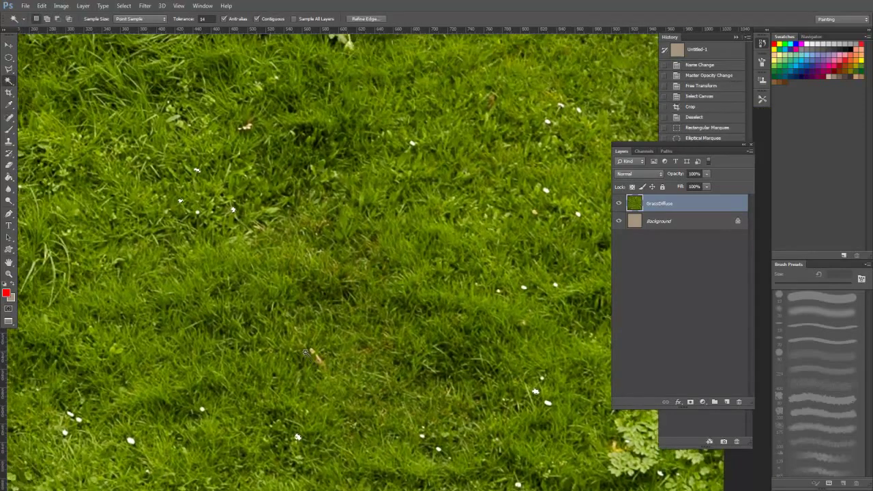
Extend the flower selection to all similarly coloured white flowers across the grass layer.
left_click(123, 7)
left_click(132, 127)
left_click_drag(184, 359, 513, 132)
scroll(469, 310, "right", 6)
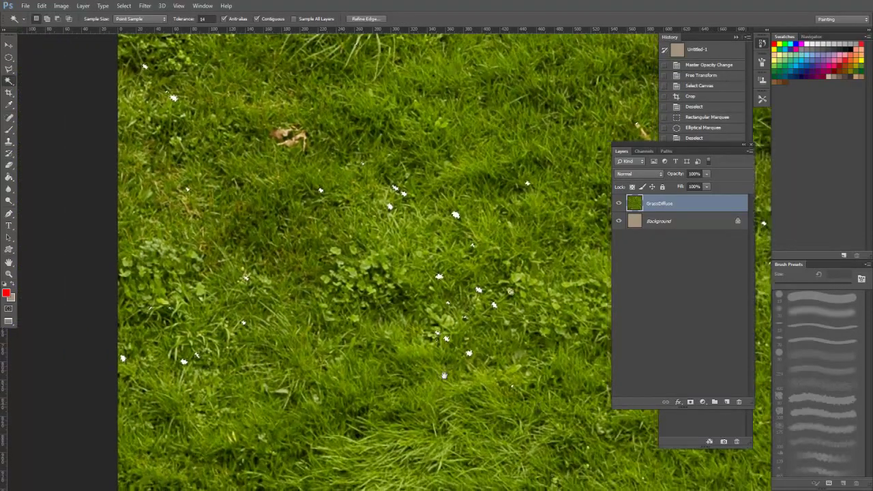
Remove the selected white flowers with the Content-Aware Spot Healing Brush and check the cleaned grass.
left_click(9, 118)
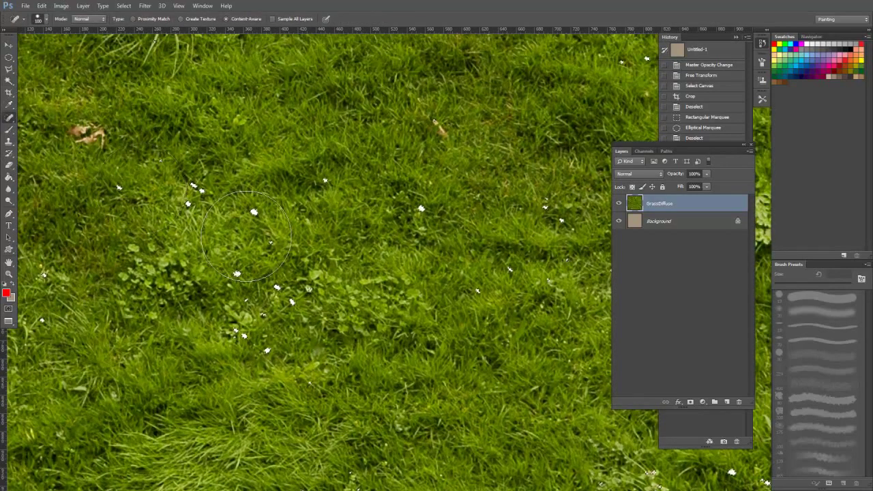
left_click_drag(249, 260, 252, 247)
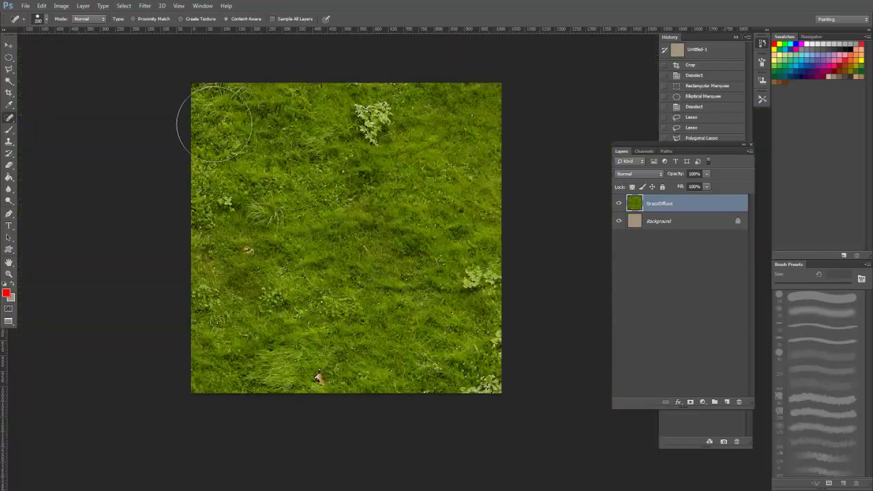
key("z")
left_click(422, 241)
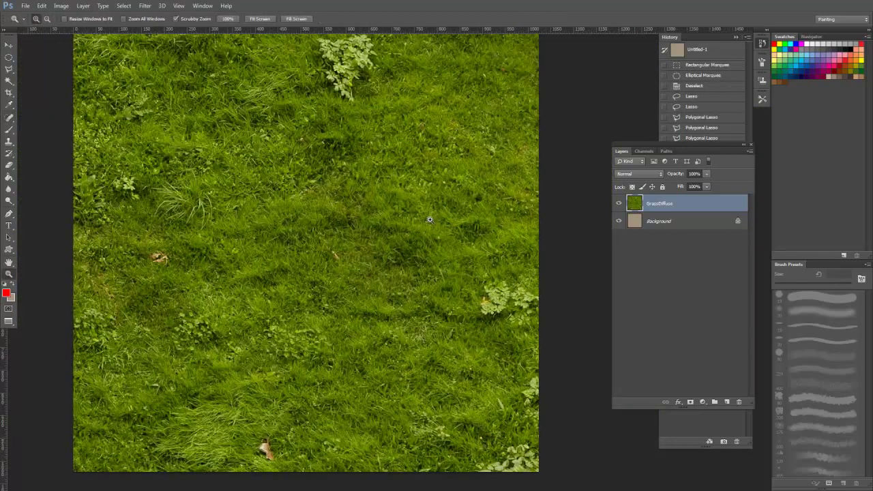
left_click(422, 241)
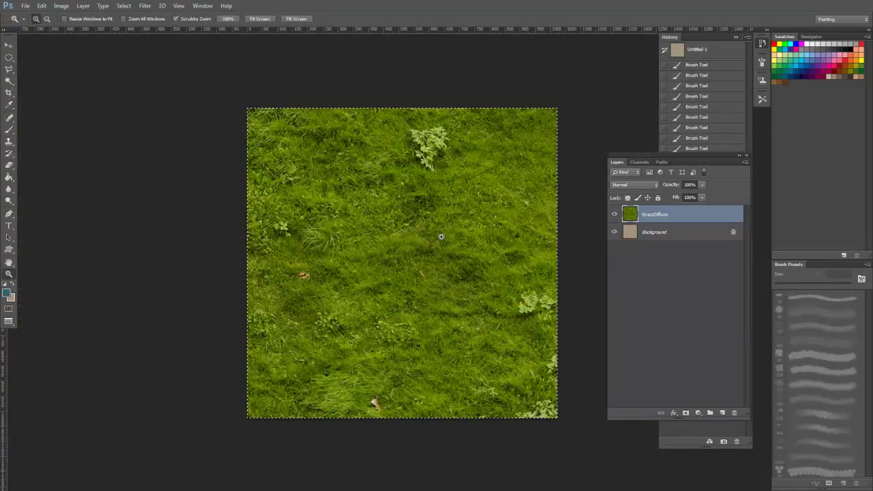
Add a new layer named BrushTester and choose the irregular 139 px preset for the Brush tool.
key("ctrl+shift+n")
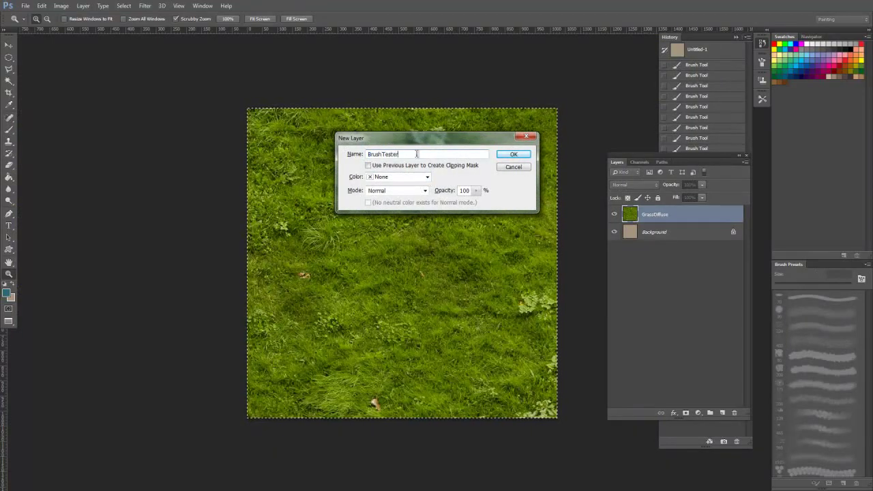
left_click(525, 155)
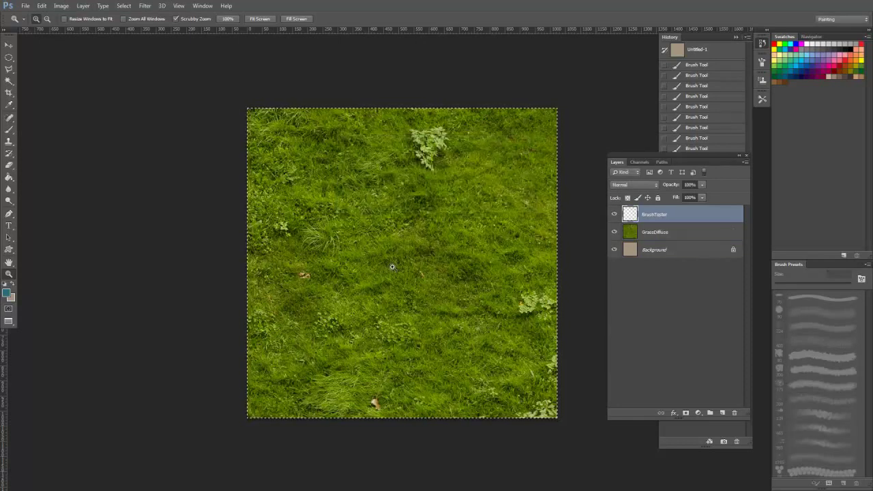
key("b")
right_click(410, 255)
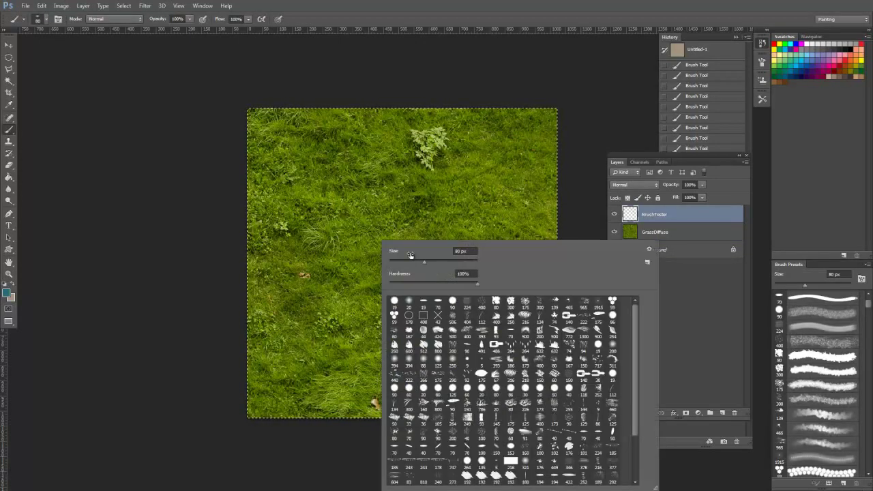
left_click(555, 304)
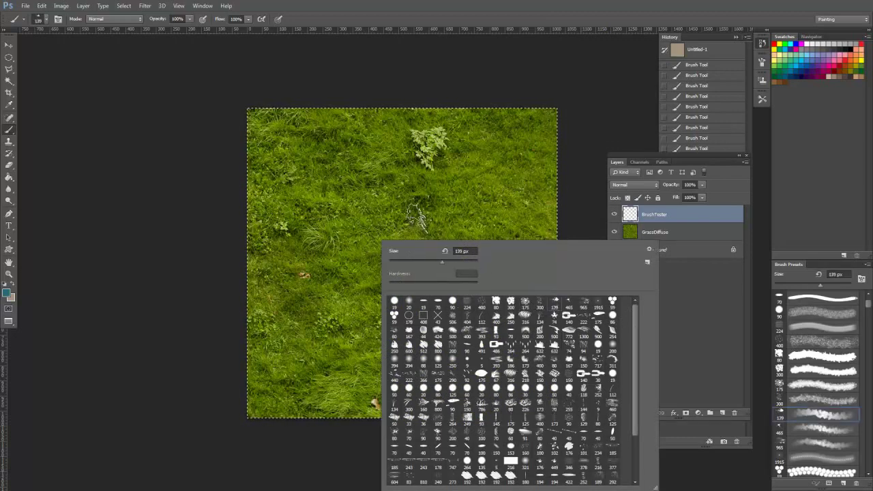
left_click(415, 227)
Enlarge the brush and paint teal test patches at the centre and upper left of the grass on the BrushTester layer.
key("]")
key("]")
key("]")
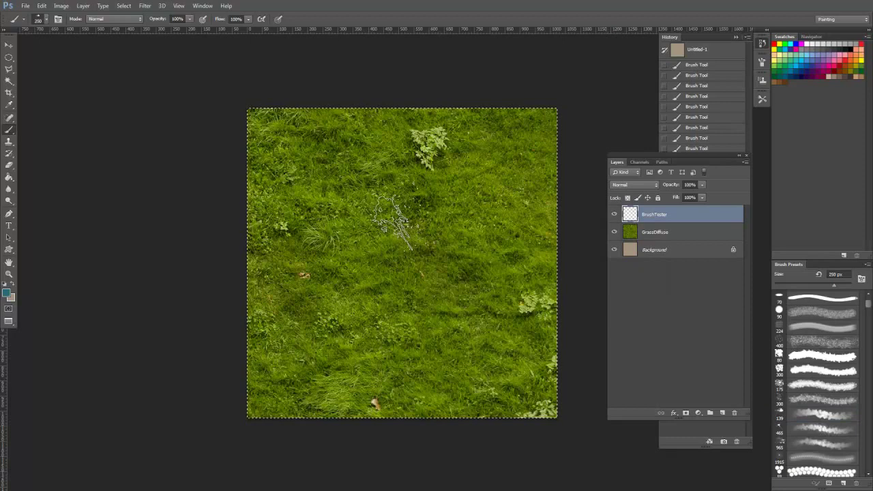
mouse_move(409, 211)
left_mouse_down()
mouse_move(415, 240)
mouse_move(369, 244)
left_mouse_up()
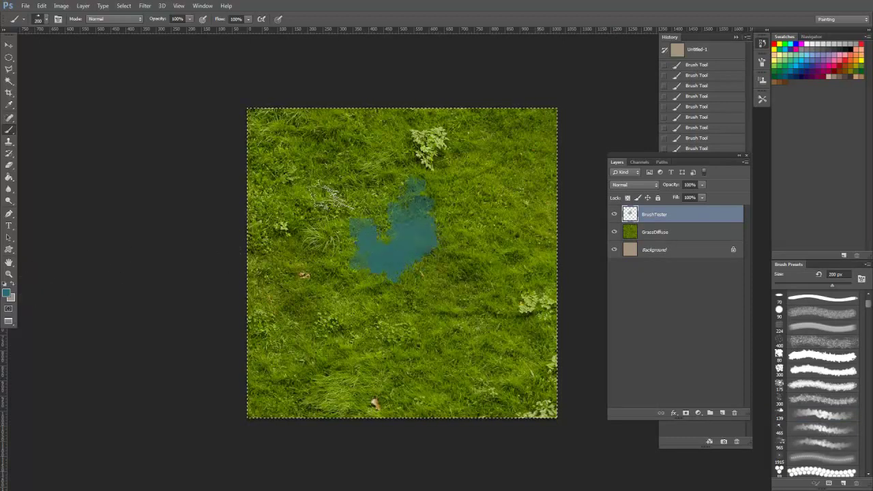
left_click_drag(298, 176, 308, 144)
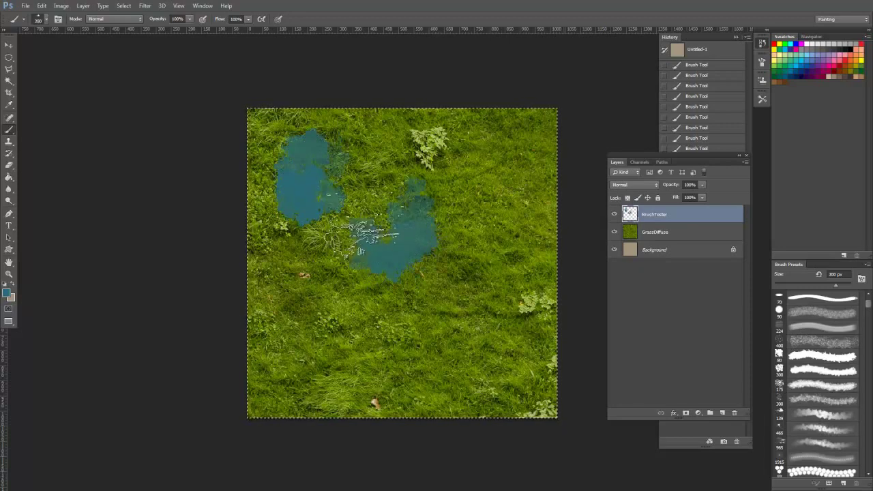
Vary the brush size between 400 px and 100 px, and paint more teal and olive-green test strokes.
key("bracketright")
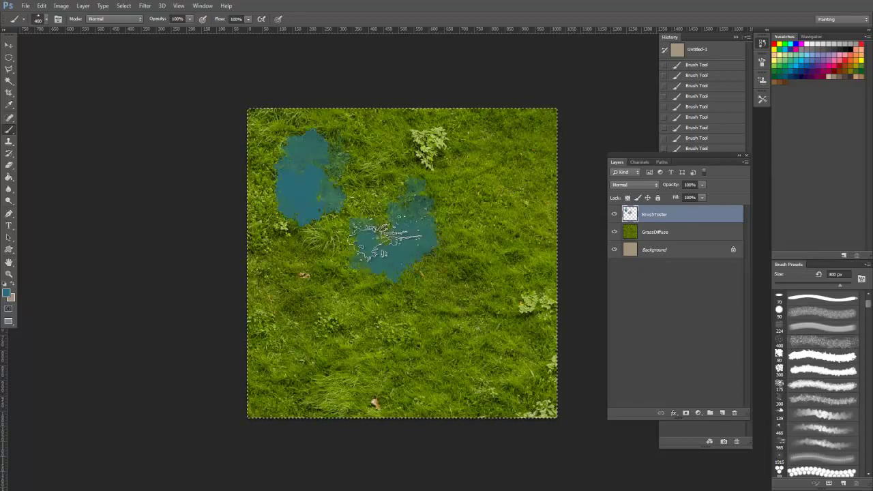
key("bracketleft")
key("bracketleft")
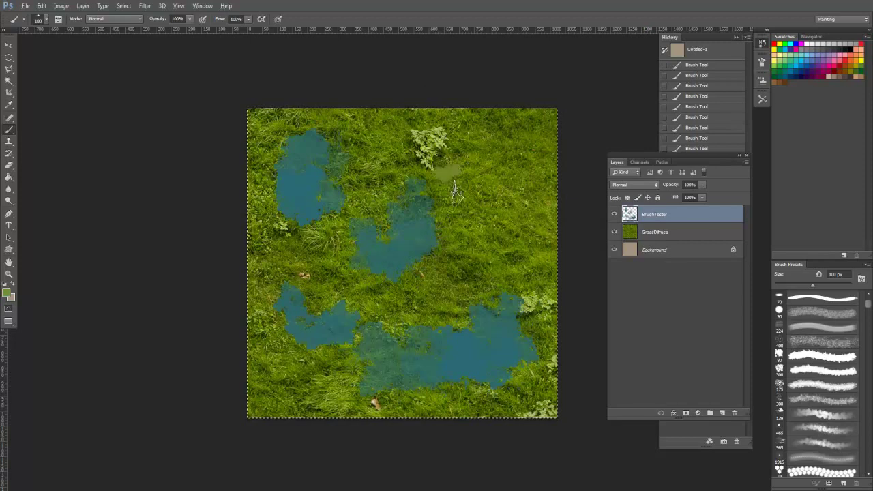
mouse_move(455, 193)
left_mouse_down()
mouse_move(403, 192)
mouse_move(395, 219)
mouse_move(447, 273)
left_mouse_up()
mouse_move(508, 304)
left_mouse_down()
mouse_move(514, 341)
mouse_move(473, 345)
mouse_move(410, 327)
left_mouse_up()
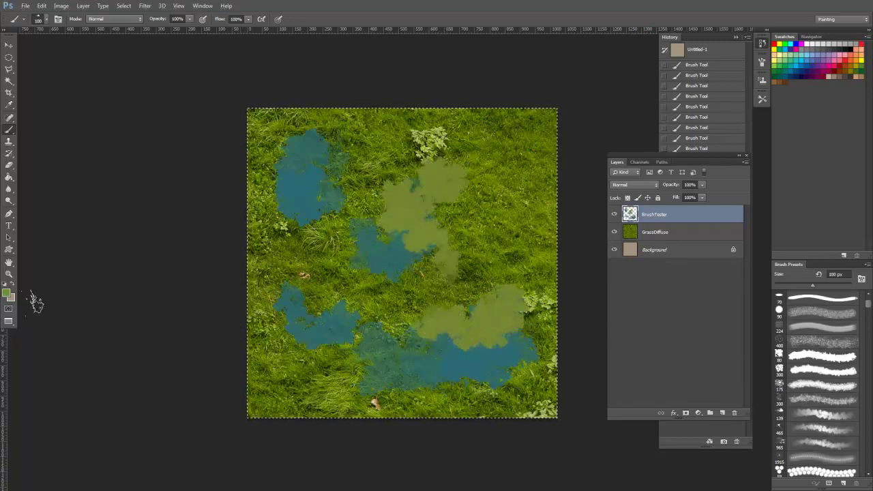
Set the foreground colour to ochre #af852a and paint test strokes at different brush opacities right of the centre.
left_click(8, 293)
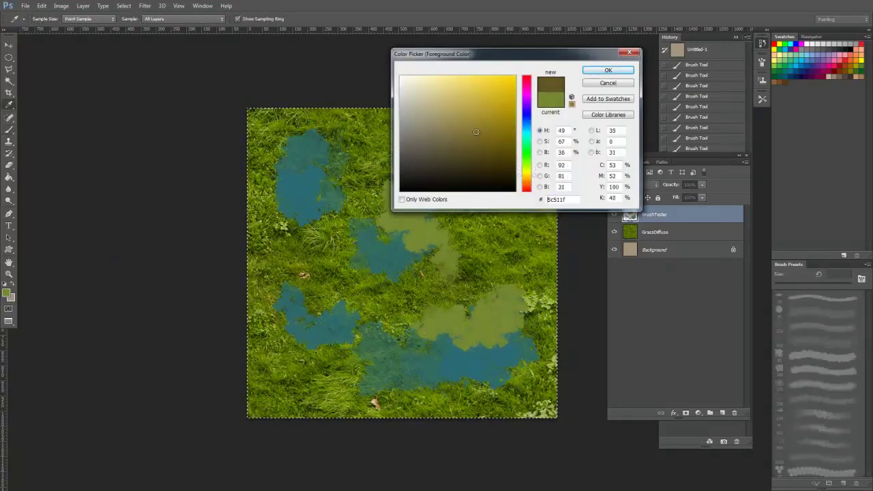
left_click_drag(477, 131, 483, 129)
left_click_drag(527, 180, 527, 184)
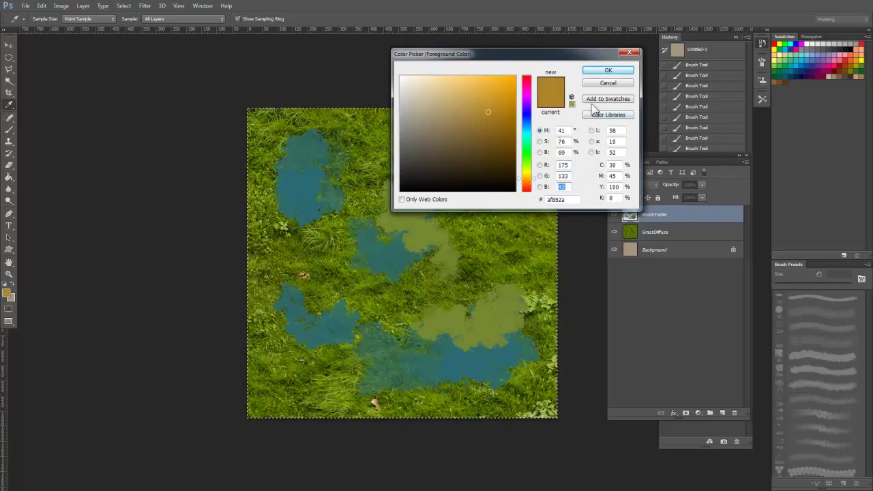
left_click(608, 71)
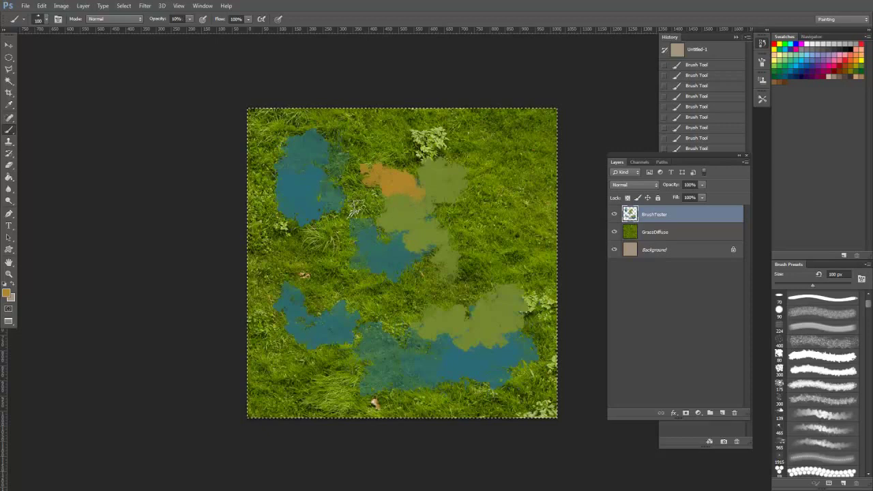
mouse_move(464, 224)
left_mouse_down()
mouse_move(426, 248)
mouse_move(506, 204)
mouse_move(454, 250)
mouse_move(446, 277)
mouse_move(490, 286)
mouse_move(529, 310)
left_mouse_up()
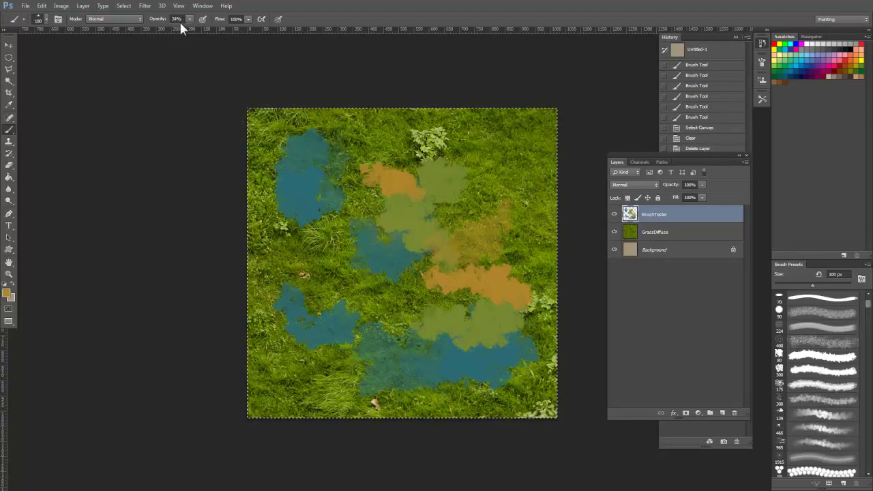
Set the brush opacity to 100%, choose the 139 px preset and paint an ochre patch below the grass centre.
key("5")
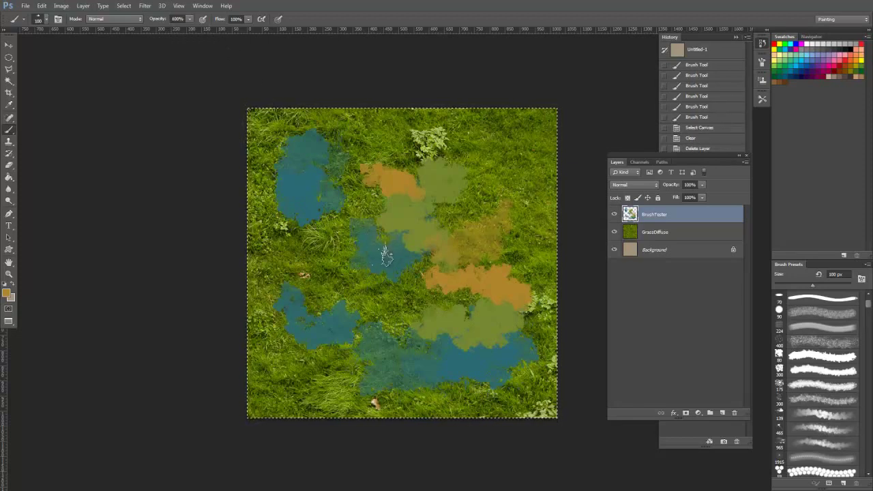
right_click(374, 252)
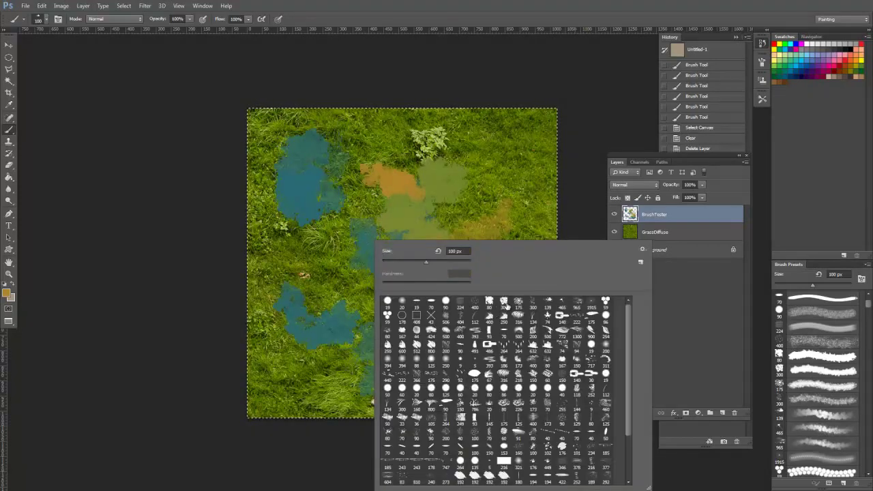
key("Escape")
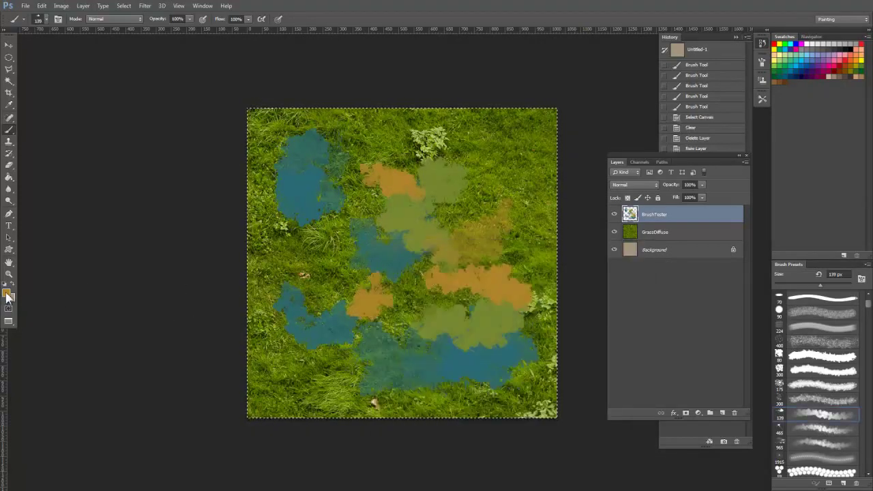
Set the foreground colour to rust red and paint test patches along the left side and upper right of the grass.
left_click(7, 294)
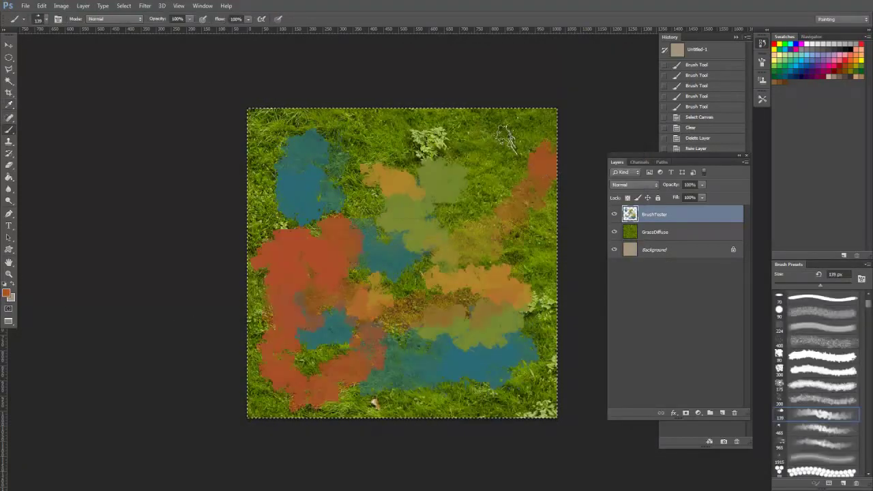
left_click_drag(464, 130, 558, 195)
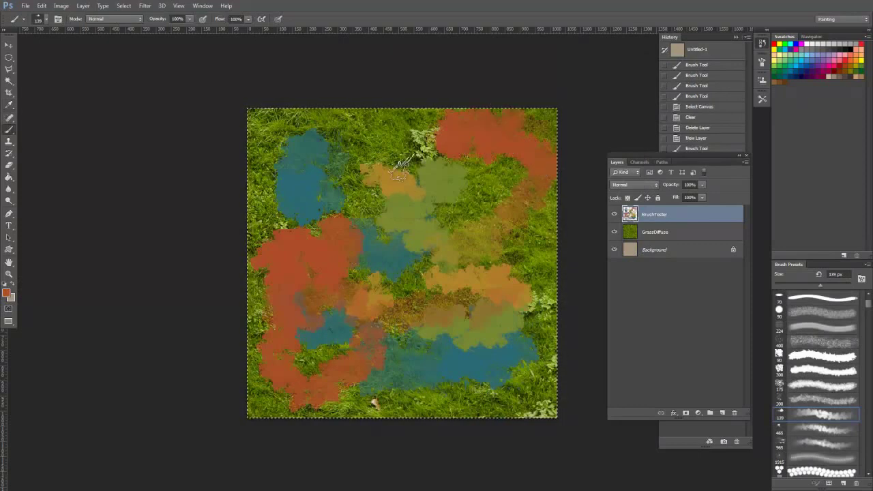
Cycle the BrushTester layer through its blend modes, such as Darken, Screen, Lighter Color and Multiply, to compare them over the grass.
left_click(642, 186)
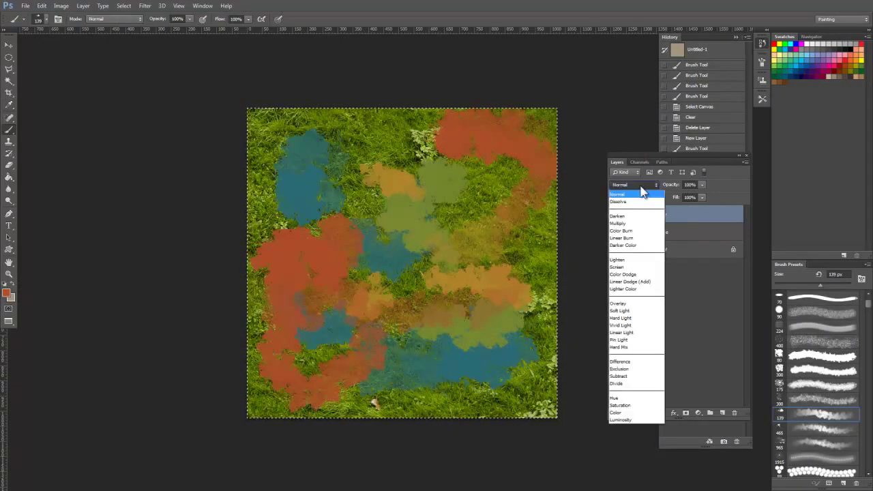
left_click(622, 195)
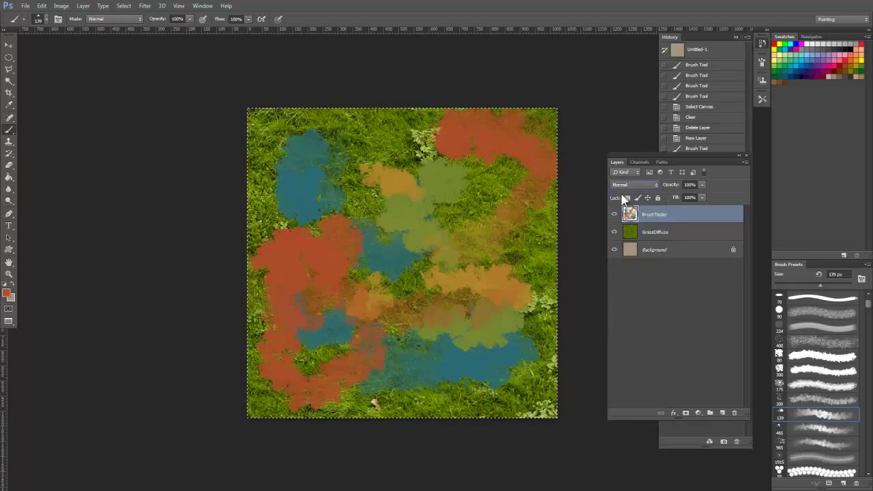
key("Down")
key("Down")
key("Down")
key("Down")
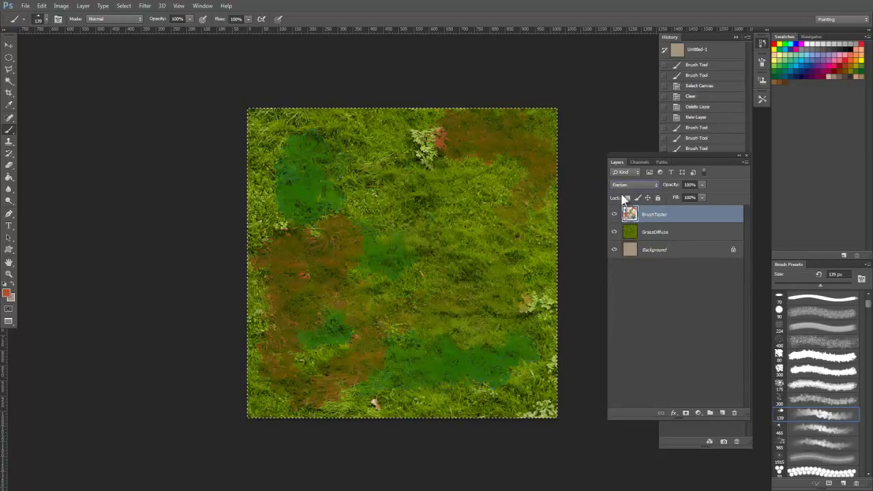
key("Down")
key("Down")
key("Down")
key("Down")
key("Down")
key("Down")
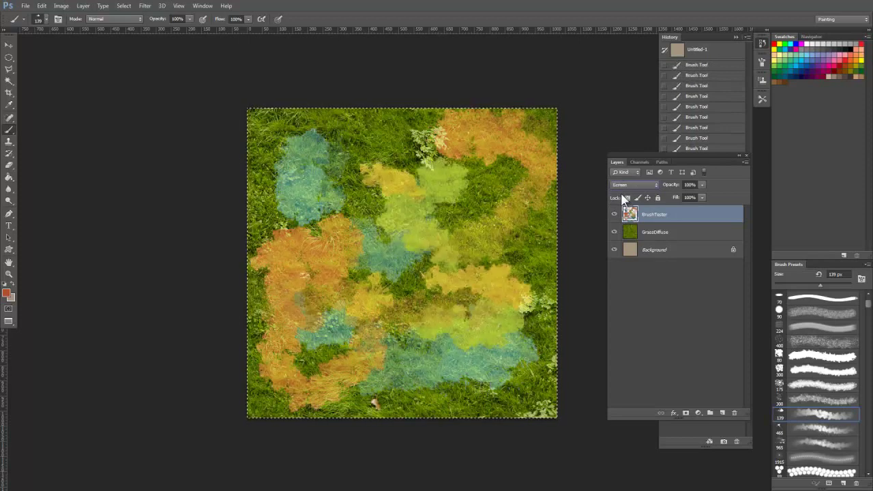
key("Down")
key("Down")
key("Down")
key("Down")
key("Down")
key("Down")
key("Down")
key("Down")
key("Down")
key("Down")
key("Down")
key("Down")
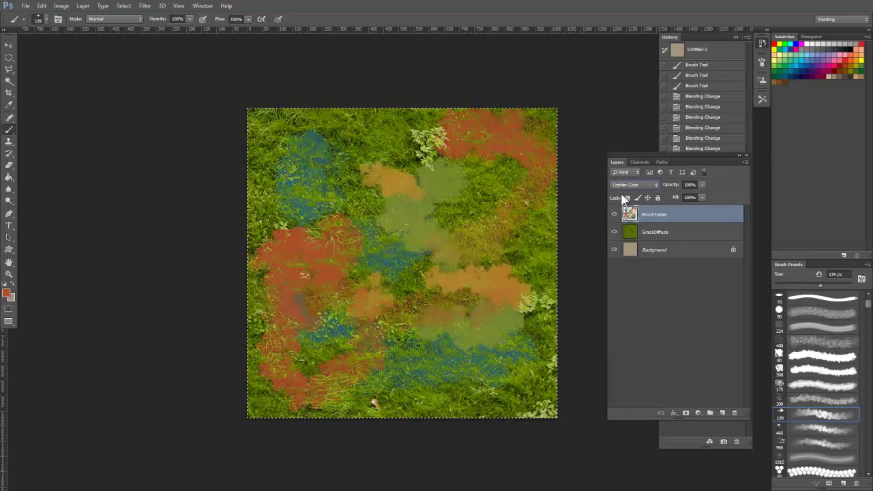
key("Up")
key("Up")
key("Up")
key("Up")
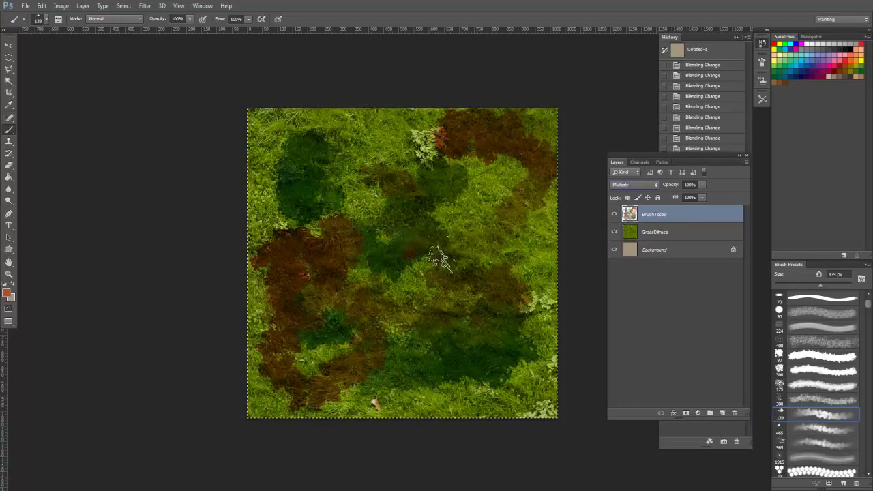
Set the BrushTester layer's blend mode to Overlay and examine the paint patches up close.
key("z")
left_click(424, 265)
left_click(635, 185)
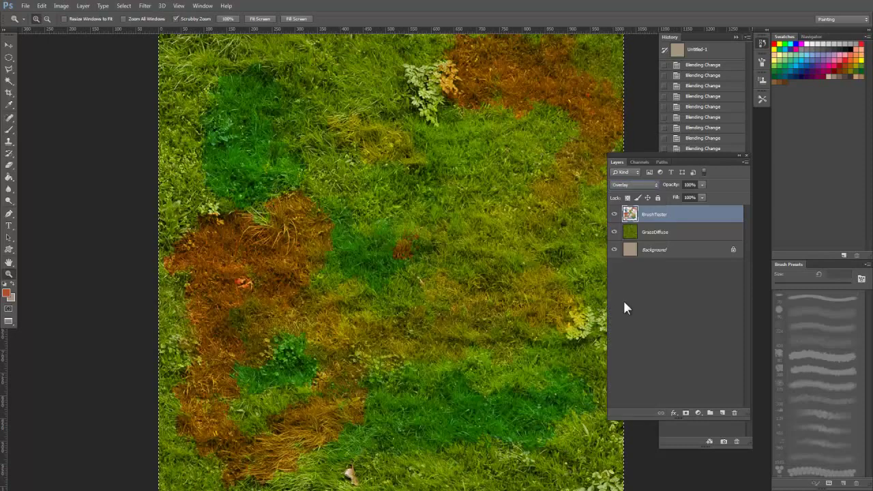
left_click(627, 303)
left_click_drag(448, 238, 413, 228)
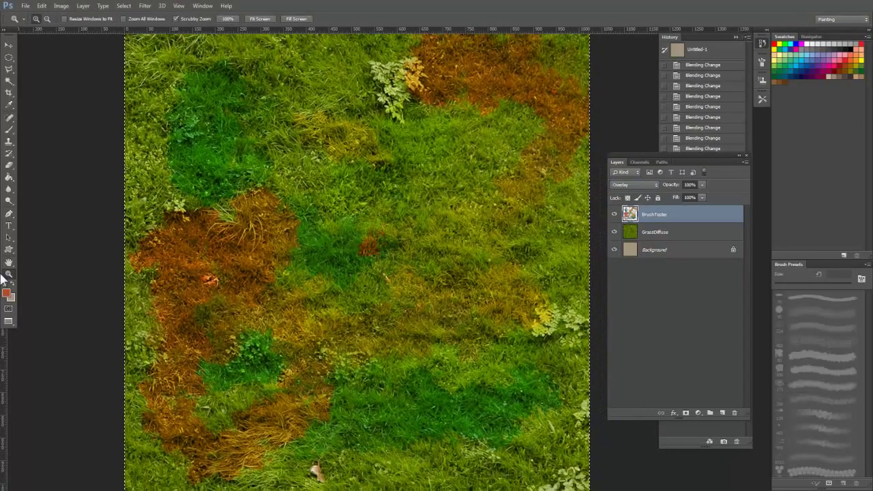
Set the foreground colour to near-black #2b2827 and brush a dark patch across the centre of the grass.
left_click(6, 293)
left_click(411, 172)
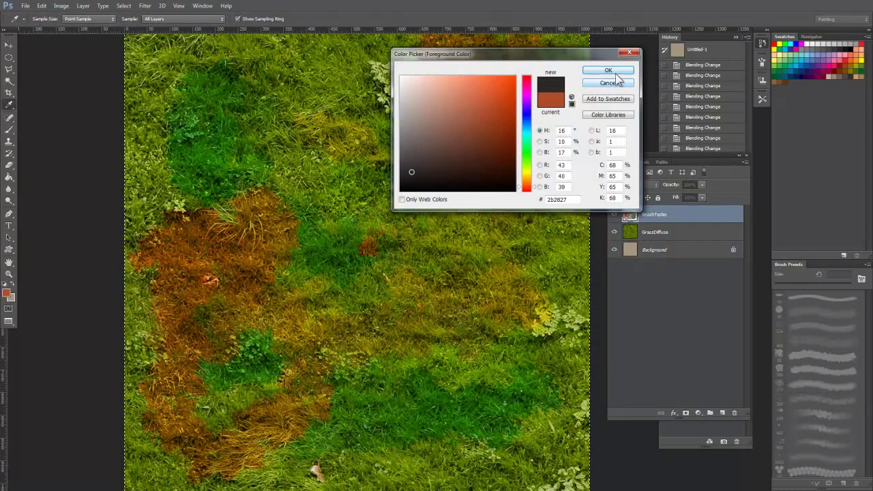
left_click(609, 71)
key("b")
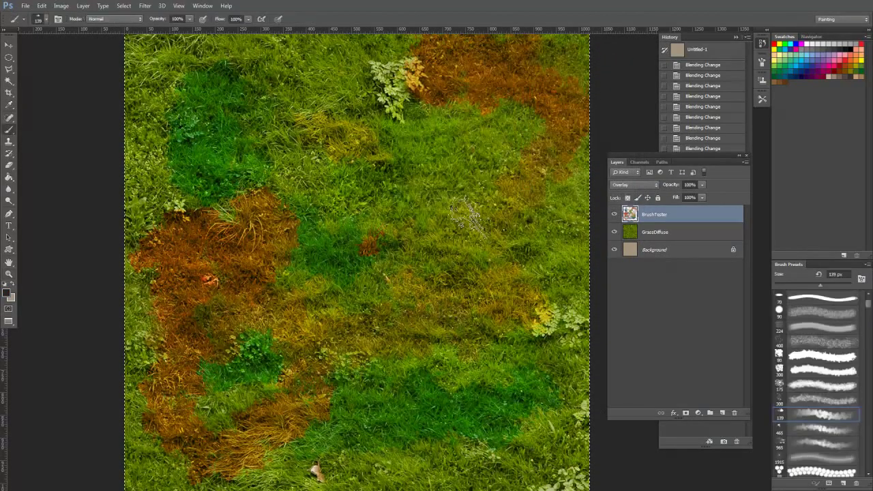
mouse_move(466, 215)
left_mouse_down()
mouse_move(410, 226)
mouse_move(334, 191)
left_mouse_up()
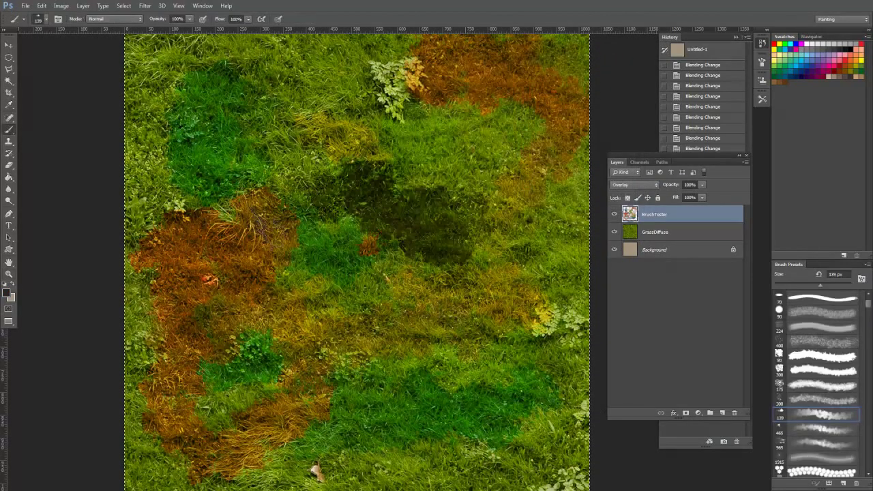
Set the foreground colour to white and brush a light patch below the centre of the grass.
left_click(8, 293)
left_click(611, 70)
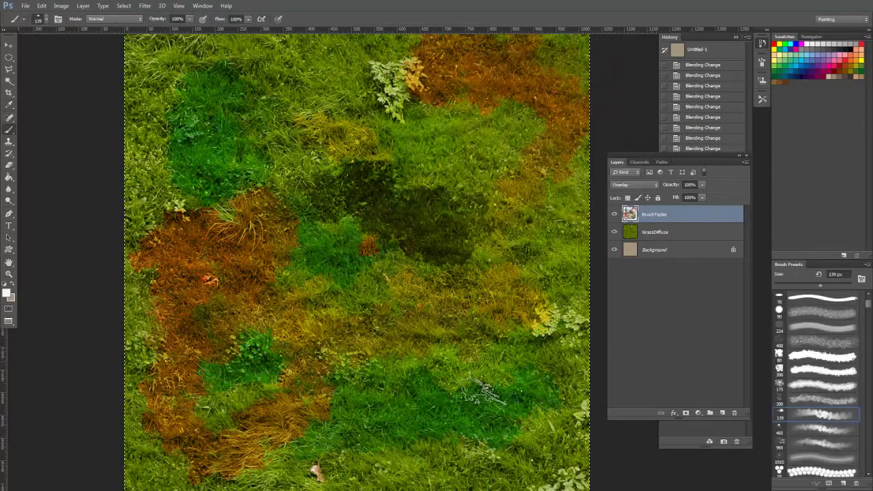
left_click_drag(481, 393, 362, 354)
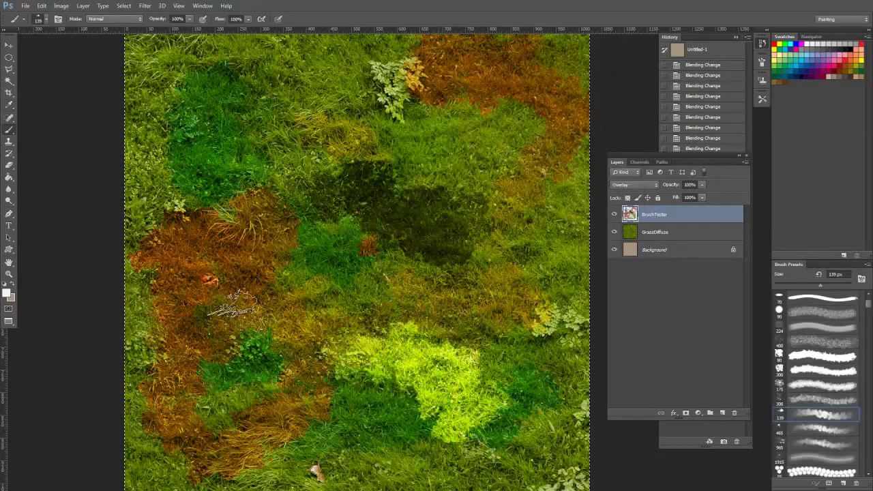
Set the BrushTester layer's blend mode to Soft Light and reopen the blend mode choices.
left_click(644, 186)
left_click(619, 316)
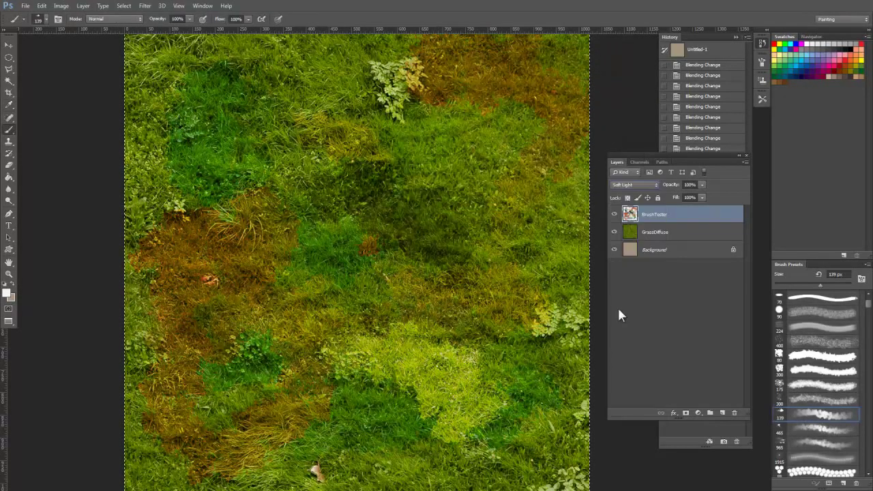
left_click(644, 186)
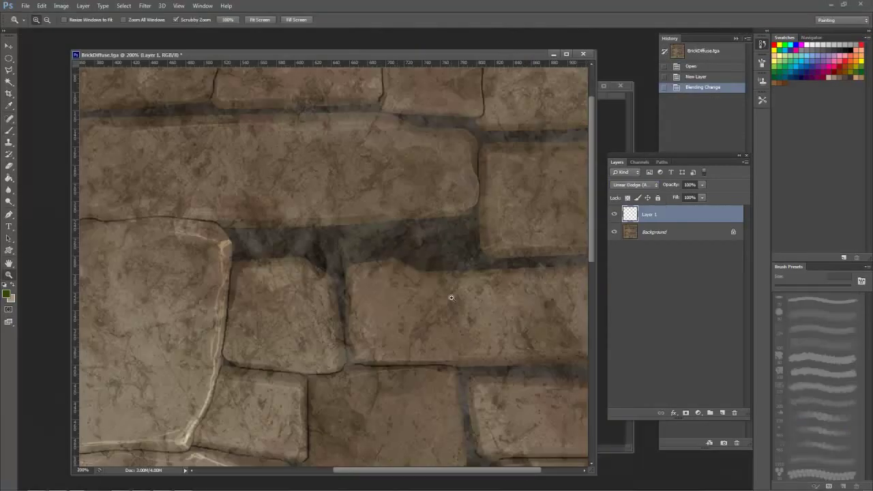
In BrickDiffuse.tga, set the brush to 7 px and paint thin highlights along the wide stone's edges on the Linear Dodge layer.
key("b")
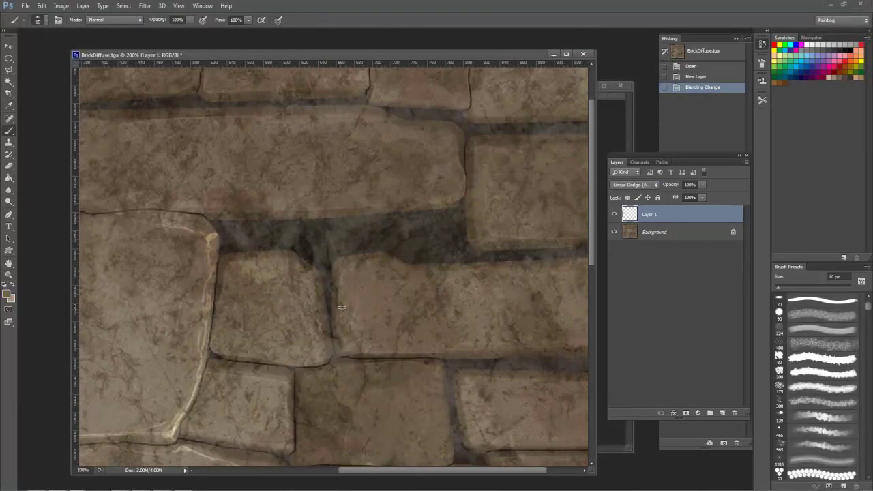
key("bracketleft")
key("bracketleft")
key("bracketleft")
mouse_move(338, 307)
left_mouse_down()
mouse_move(350, 266)
mouse_move(443, 274)
left_mouse_up()
key("bracketright")
left_click_drag(547, 269, 556, 269)
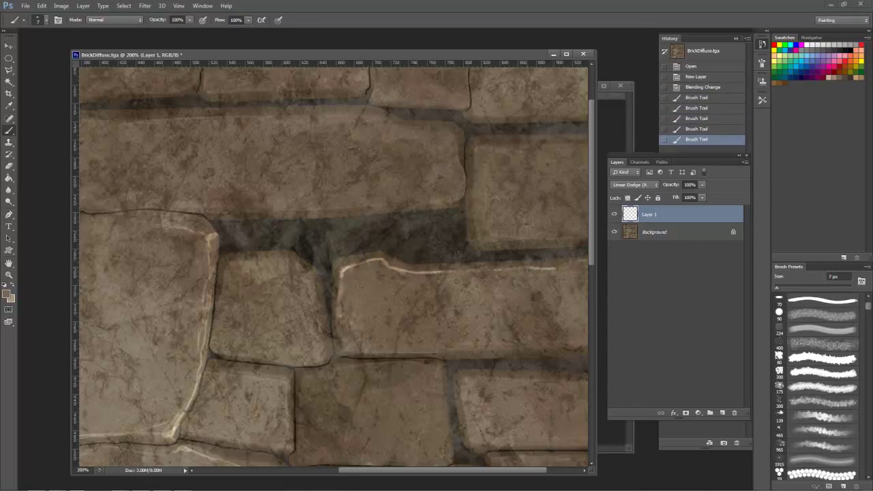
left_click_drag(502, 269, 525, 269)
left_click_drag(380, 258, 351, 268)
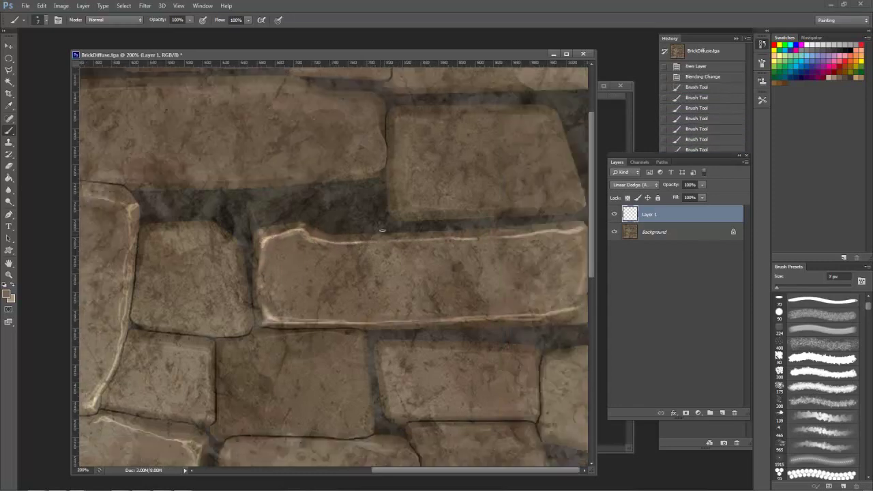
In the Untitled-1 grass document, try Soft Light on the BrushTester layer, and return its blend mode to Normal.
left_click_drag(691, 192, 684, 192)
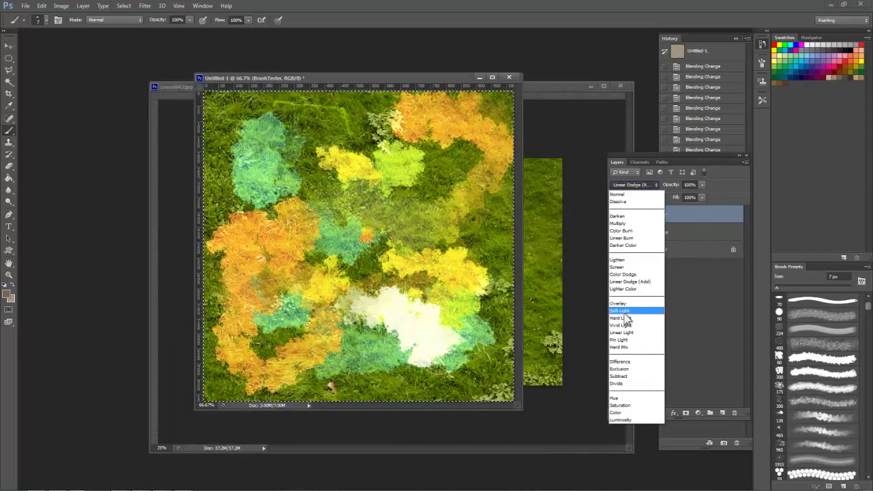
left_click(628, 316)
key("z")
left_click(457, 237, "alt")
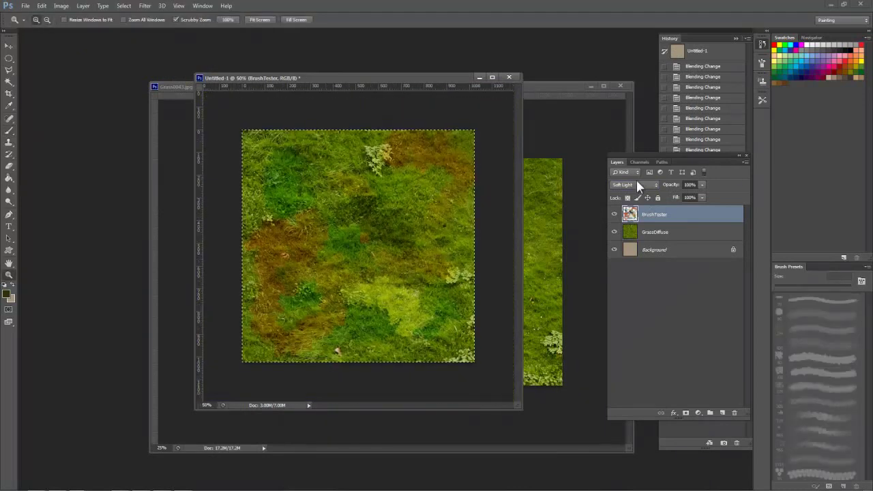
left_click(635, 184)
left_click(624, 194)
key("ctrl+a")
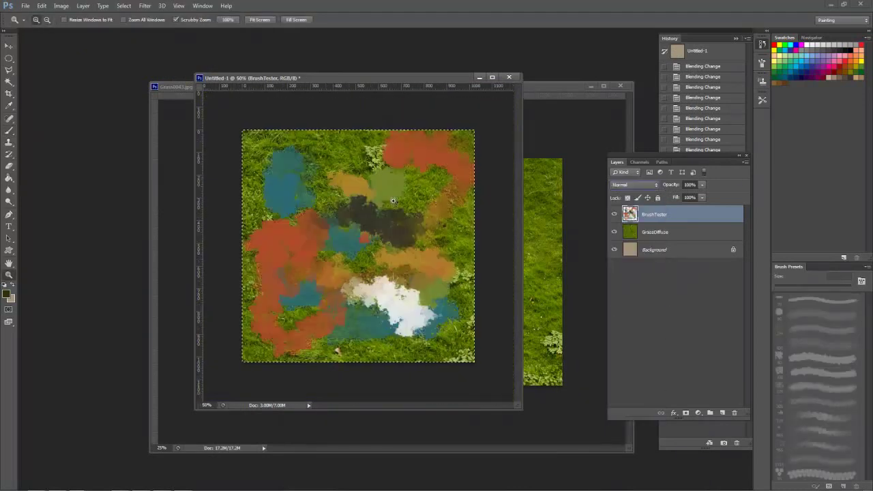
Activate the Eraser, enlarge its round tip to 200 px, and swap it for the textured 139 px brush preset.
left_click(290, 273)
key("b")
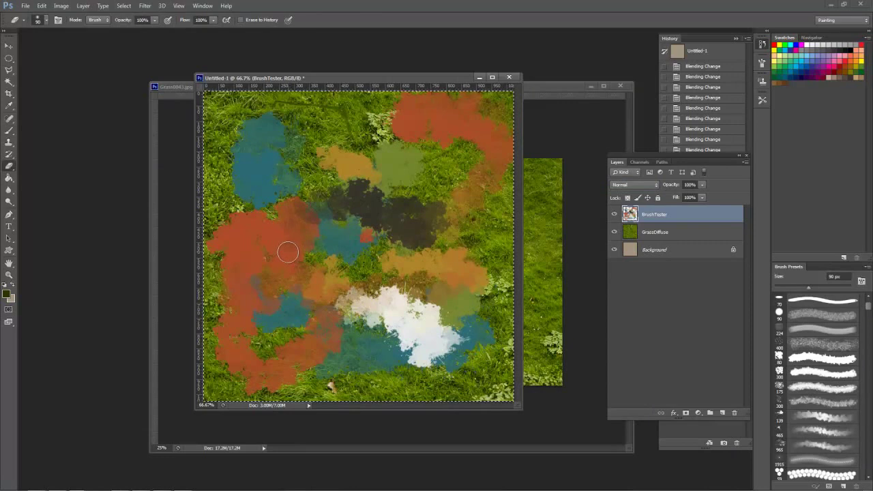
key("bracketright")
key("bracketright")
key("bracketright")
key("bracketright")
key("bracketright")
right_click(351, 247)
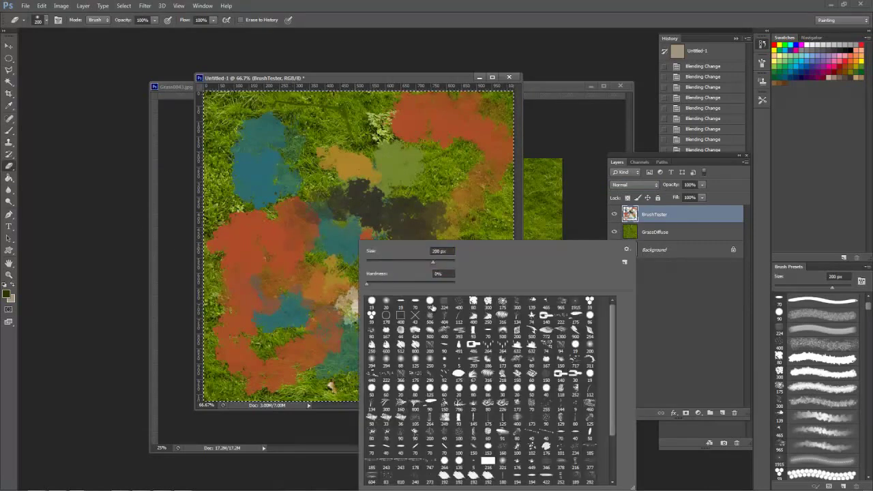
double_click(416, 279)
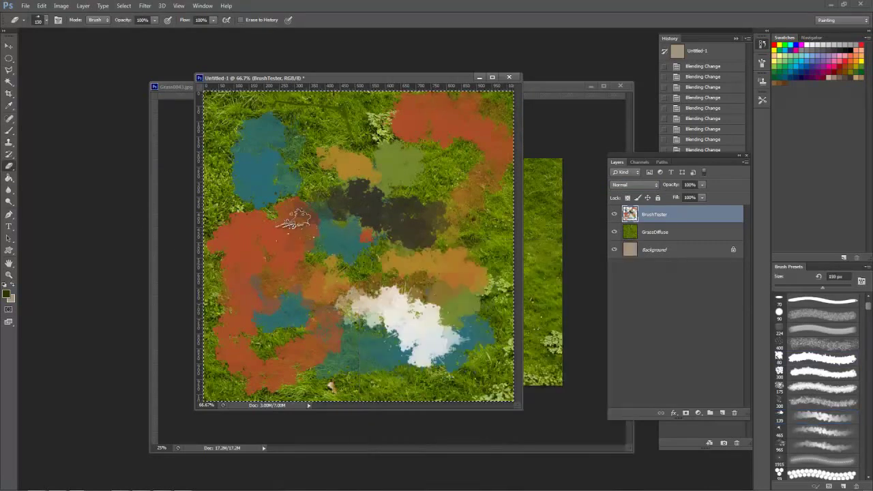
Erase the coloured test patches from the BrushTester layer with the eraser enlarged to 250 px, and enlarge the document window.
mouse_move(267, 189)
left_mouse_down()
mouse_move(322, 262)
mouse_move(262, 274)
left_mouse_up()
key("bracketright")
key("bracketright")
key("bracketright")
key("bracketright")
mouse_move(247, 369)
left_mouse_down()
mouse_move(540, 361)
mouse_move(489, 160)
mouse_move(431, 143)
mouse_move(462, 263)
mouse_move(328, 310)
mouse_move(223, 228)
left_mouse_up()
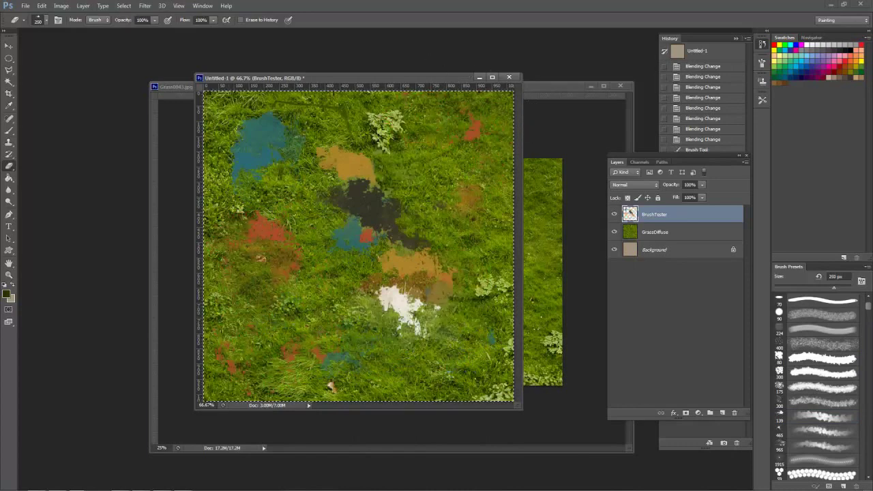
left_click(264, 169)
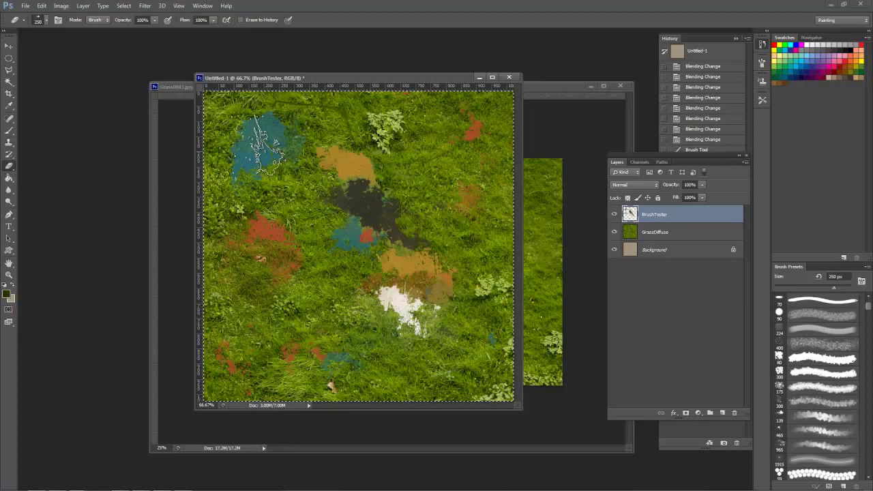
left_click(302, 151)
left_click(266, 171)
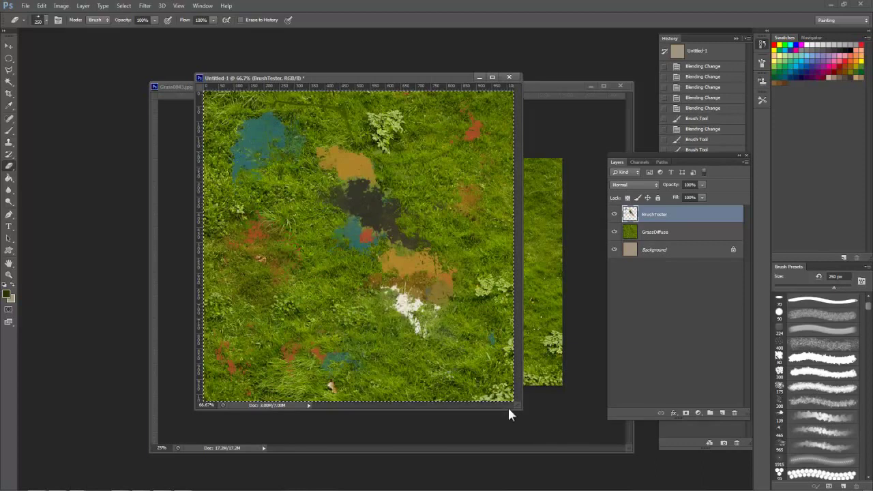
mouse_move(523, 410)
left_mouse_down()
mouse_move(548, 437)
mouse_move(537, 406)
left_mouse_up()
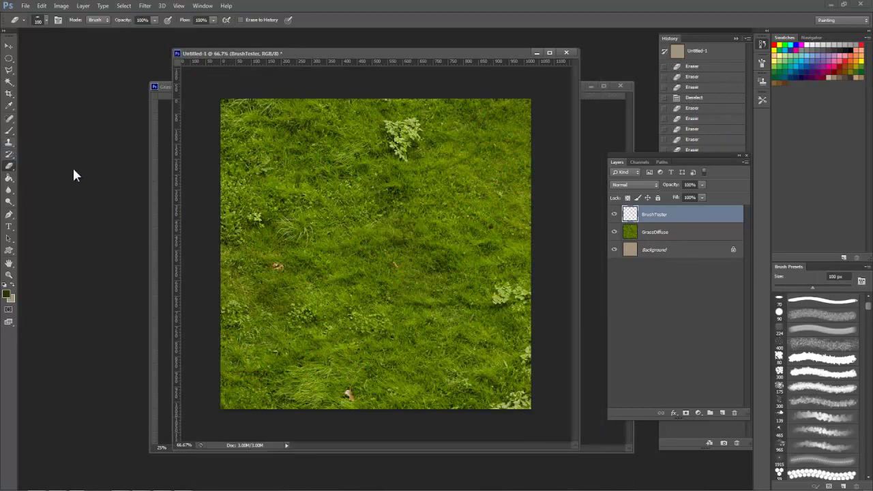
Activate the Clone Stamp tool and try a flat elliptical brush tip enlarged to 125 px.
key("s")
right_click(9, 144)
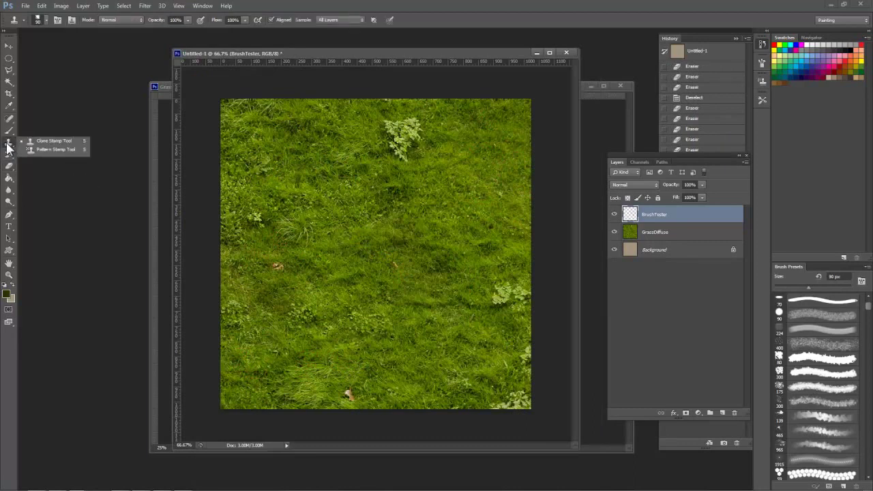
left_click(41, 143)
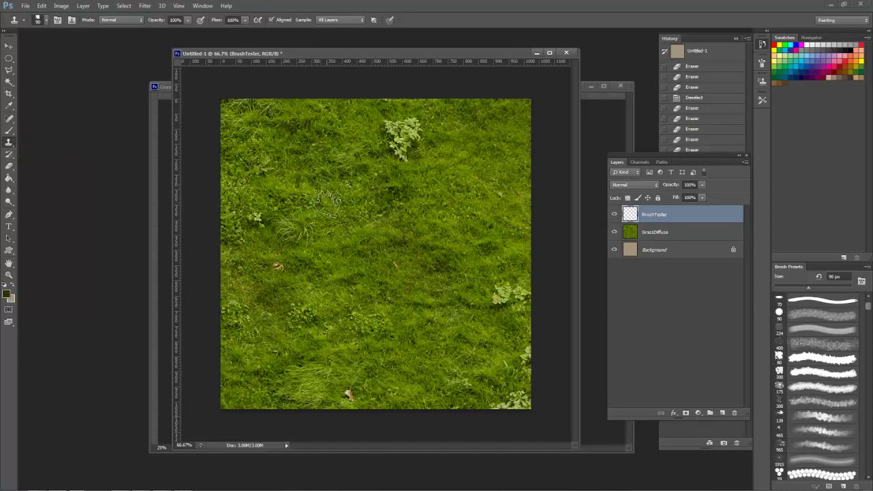
key("bracketright")
key("bracketright")
key("bracketright")
right_click(364, 245)
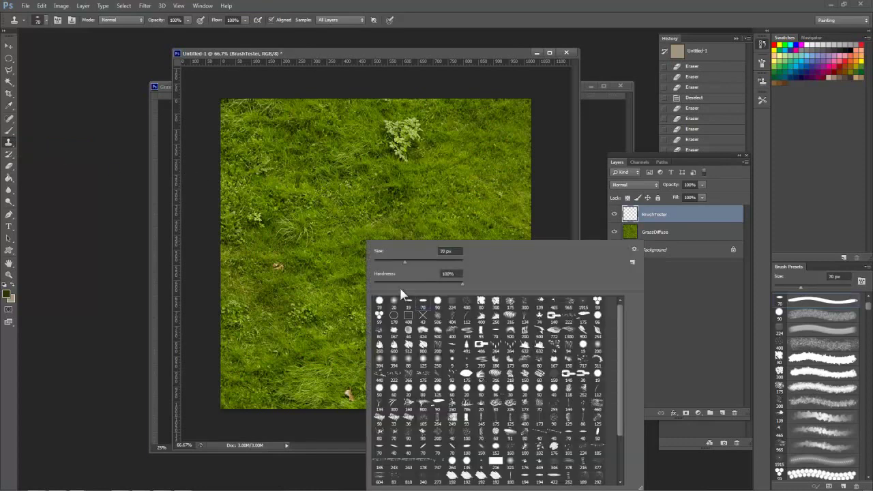
key("Escape")
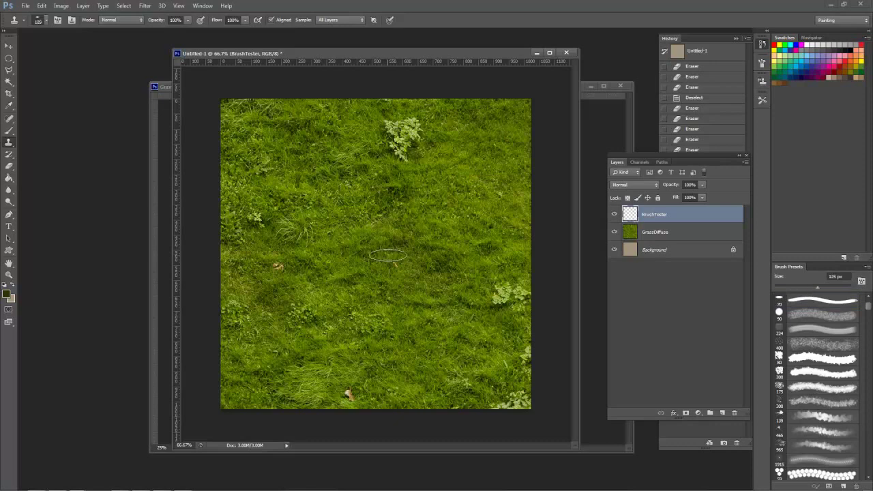
Swap the Clone Stamp's tip for the soft round 20 px preset and enlarge it to 200 px.
right_click(388, 256)
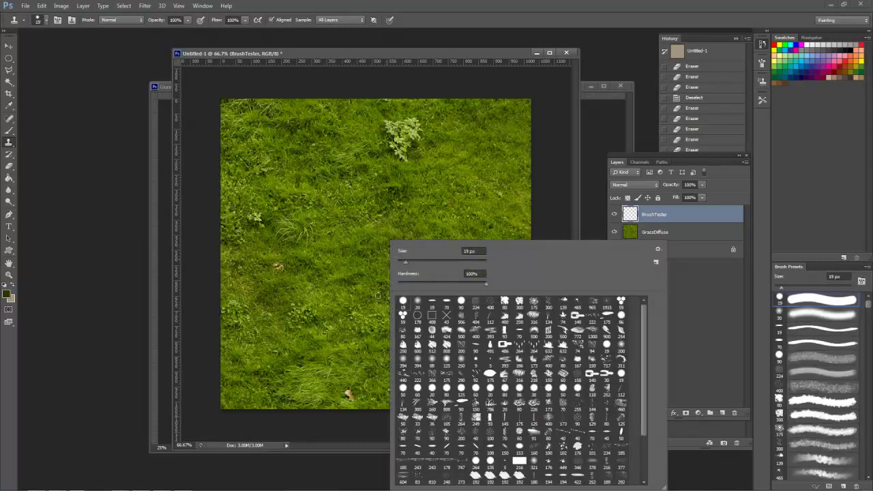
left_click(418, 304)
left_click(385, 277)
key("bracketright")
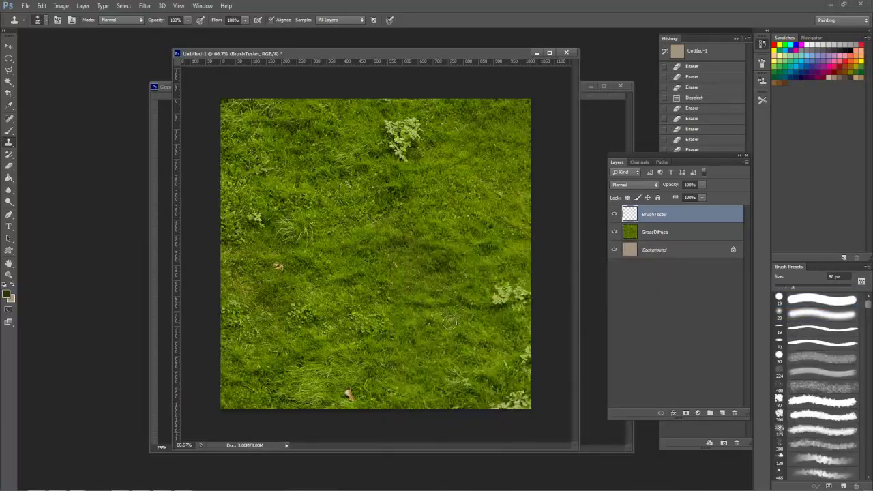
key("bracketright")
key("bracketright")
key("bracketright")
key("bracketright")
key("bracketright")
key("bracketright")
key("bracketright")
key("bracketright")
key("bracketright")
Clone the large leafy plant, the grass tuft and the plant near the right edge onto the middle of the grass on the BrushTester layer.
left_click(398, 138, "alt")
left_click_drag(423, 229, 421, 260)
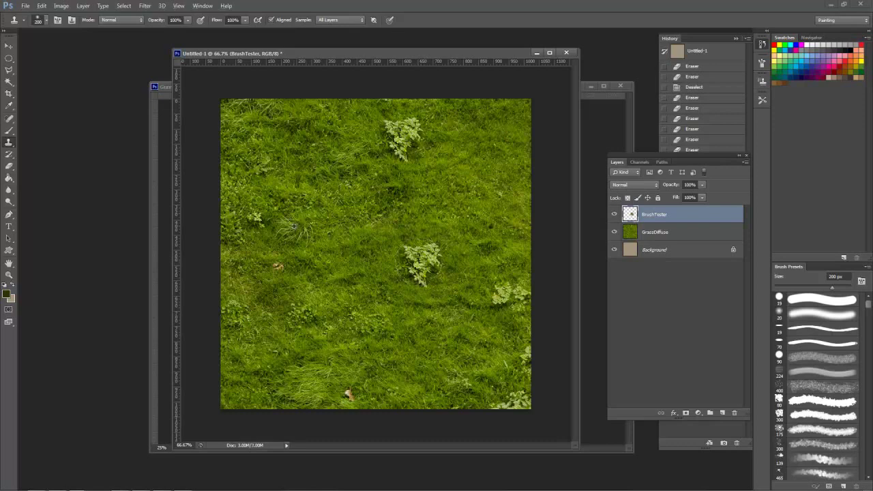
left_click(295, 226, "alt")
left_click_drag(377, 307, 376, 305)
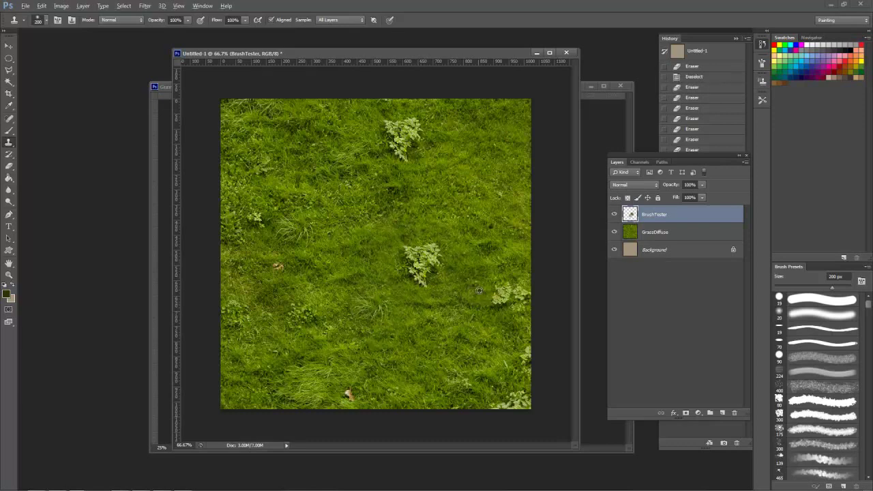
left_click(506, 297, "alt")
left_click(398, 211)
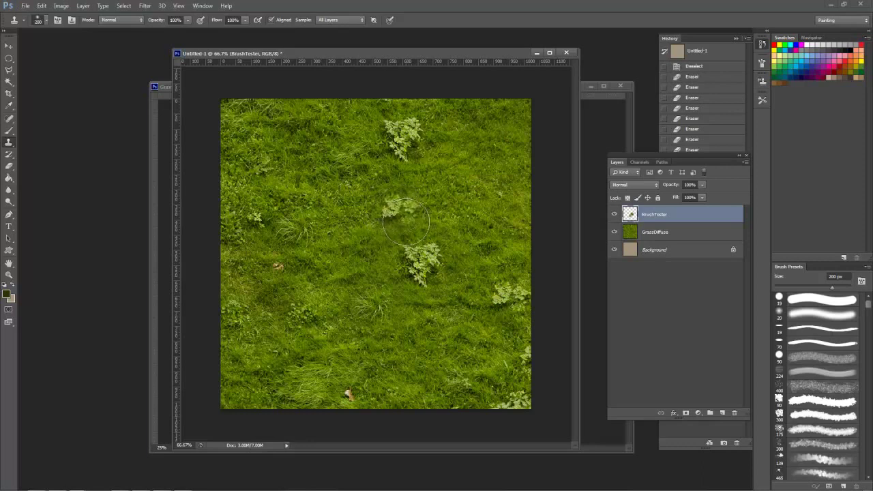
Clone the leafy plant to the upper-left grass, the clover patch to the centre and the dry leaf to the upper-right grass.
left_click(424, 260, "alt")
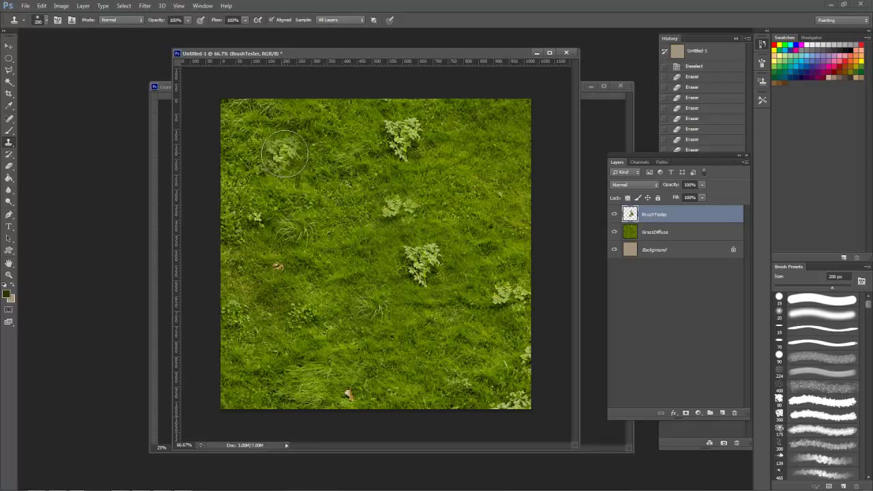
left_click_drag(285, 154, 288, 158)
left_click(304, 316, "alt")
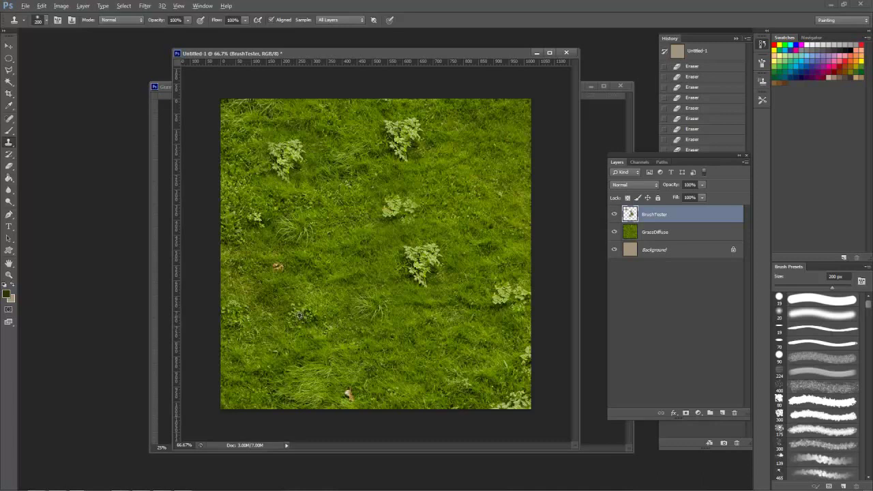
left_click(356, 256)
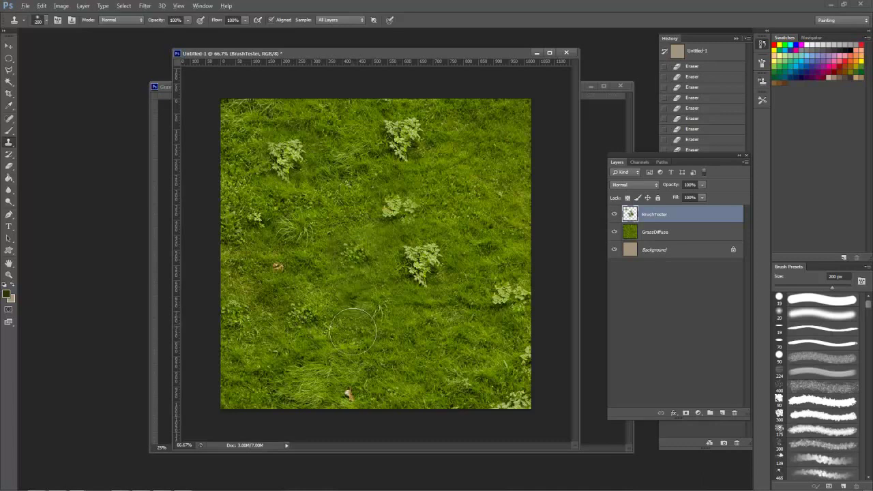
left_click(276, 266, "alt")
left_click_drag(468, 199, 470, 195)
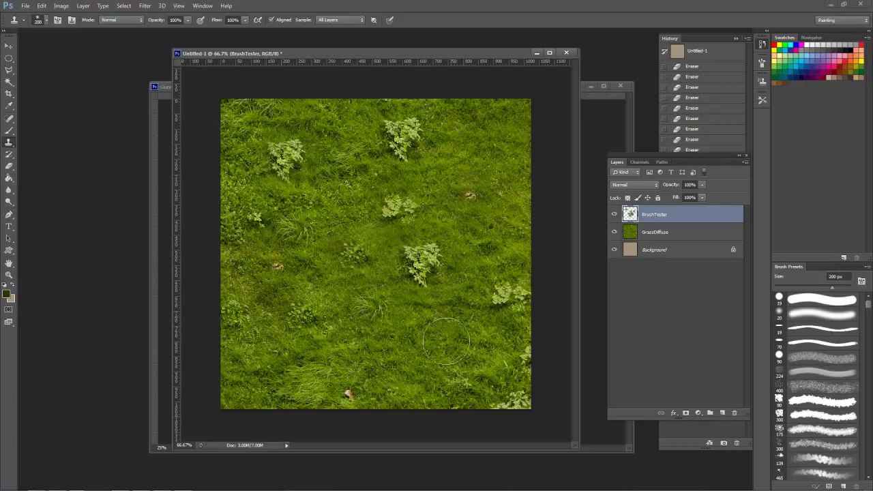
Cover the cloned leafy plants at the centre and upper left with plain grass sampled from the lower part of the image.
left_click(427, 352, "alt")
left_click_drag(419, 268, 422, 279)
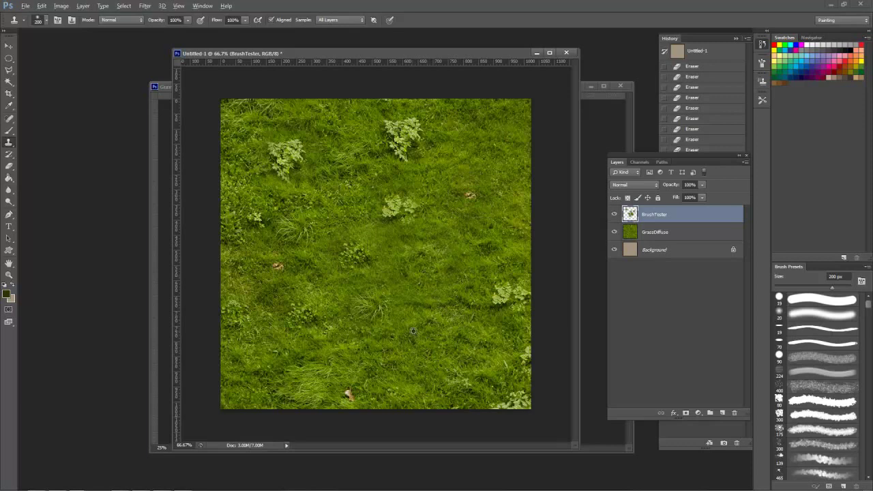
left_click_drag(276, 150, 293, 167)
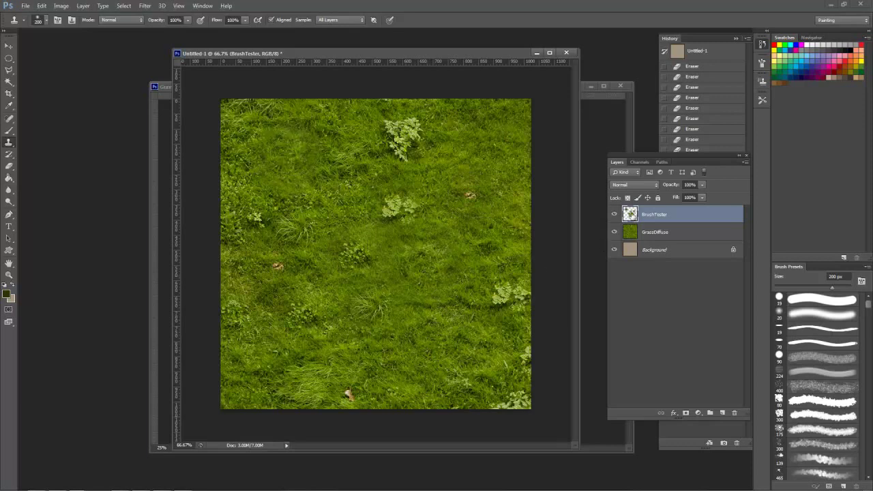
Keep the Clone Stamp sampling All Layers, and hide and show the BrushTester layer to compare the grass with and without the cloned patches.
left_click(614, 215)
left_click(614, 215)
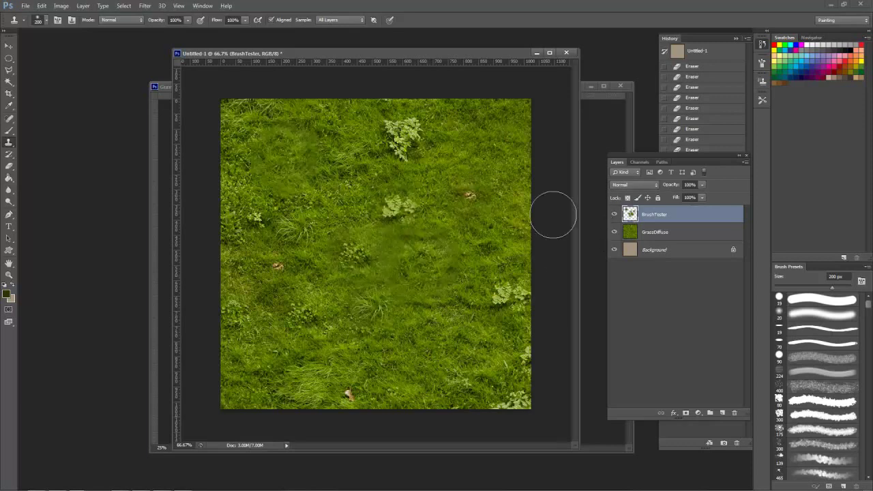
left_click(339, 20)
left_click(339, 45)
left_click(615, 216)
left_click(615, 215)
left_click(615, 216)
left_click(615, 215)
Clone the small plant to the right of centre and the large leafy plant to the upper-left and lower-centre grass on BrushTester.
left_click(400, 209, "alt")
key("ctrl+a")
left_click(408, 145, "alt")
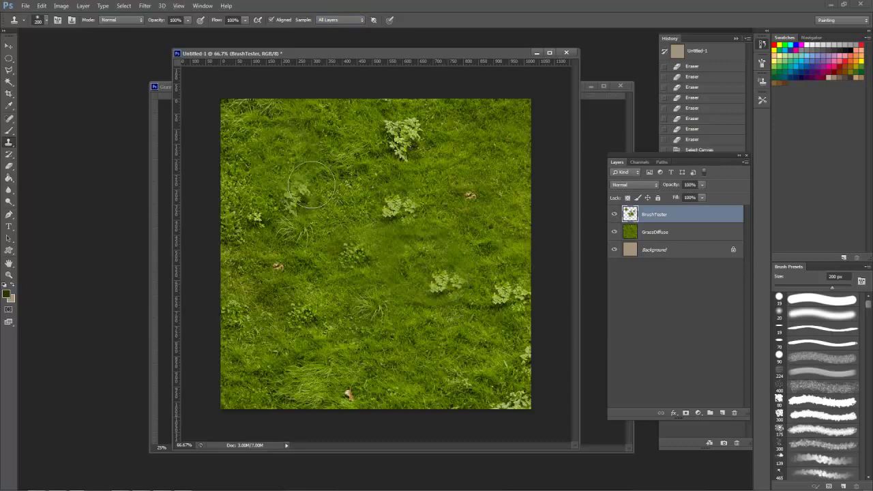
left_click_drag(310, 179, 323, 178)
right_click(334, 193)
left_click(504, 166)
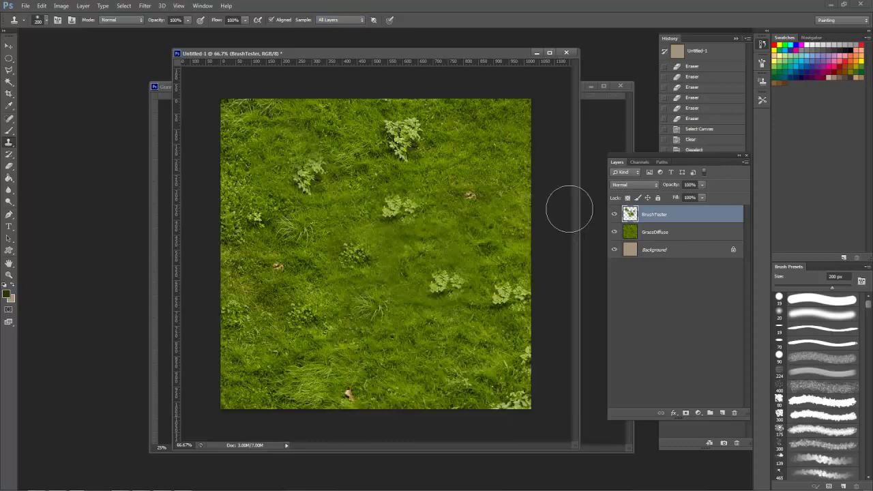
left_click(614, 215)
left_click(614, 215)
left_click_drag(385, 321, 415, 331)
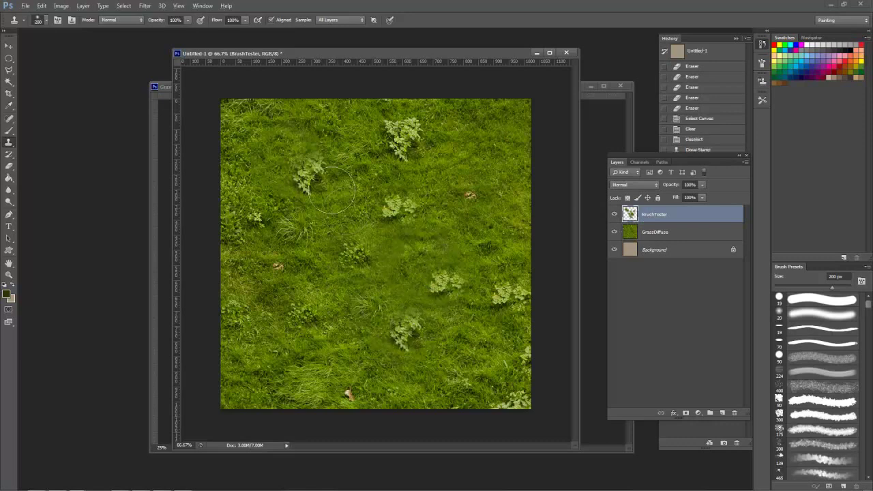
Erase the cloned plants from the BrushTester layer with the 100 px eraser, and clear the layer's remaining content.
key("e")
mouse_move(314, 162)
left_mouse_down()
mouse_move(298, 178)
mouse_move(292, 156)
left_mouse_up()
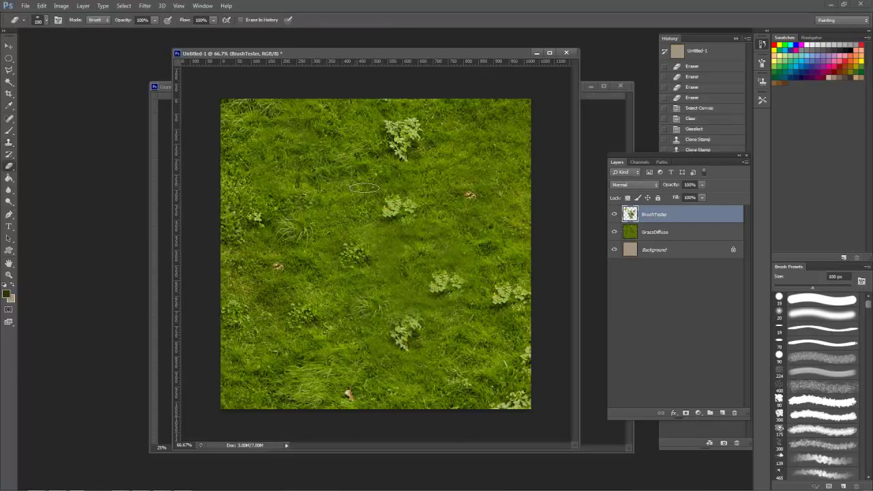
mouse_move(403, 194)
left_mouse_down()
mouse_move(352, 253)
mouse_move(409, 348)
left_mouse_up()
left_click_drag(454, 280, 405, 300)
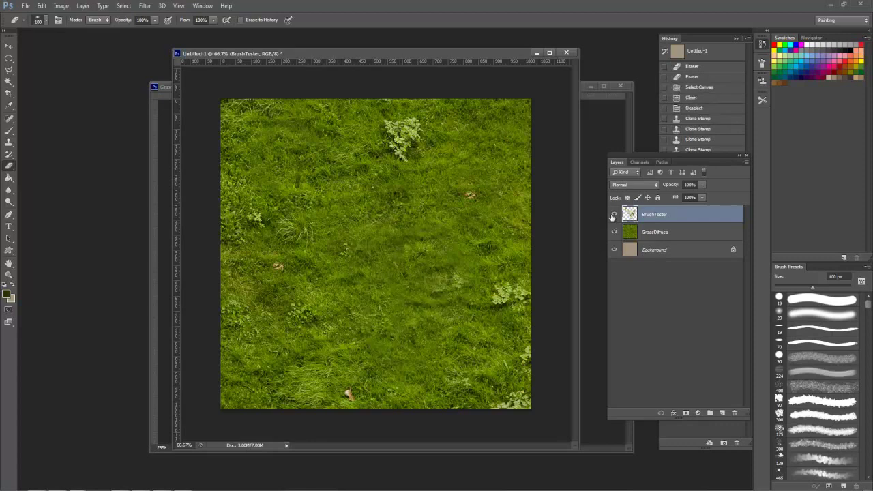
left_click(612, 218)
left_click(612, 218)
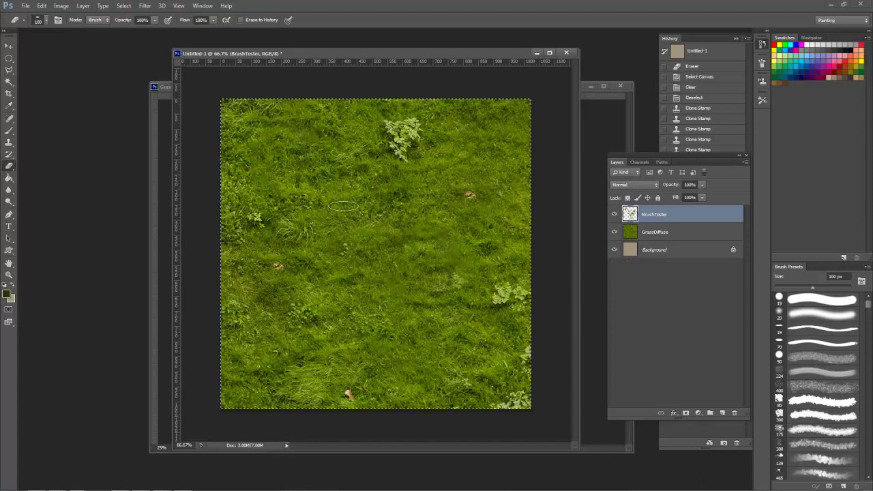
key("ctrl+a")
key("Delete")
Return to the Clone Stamp, show the Clone Source settings, and place them beside the grass document window.
key("s")
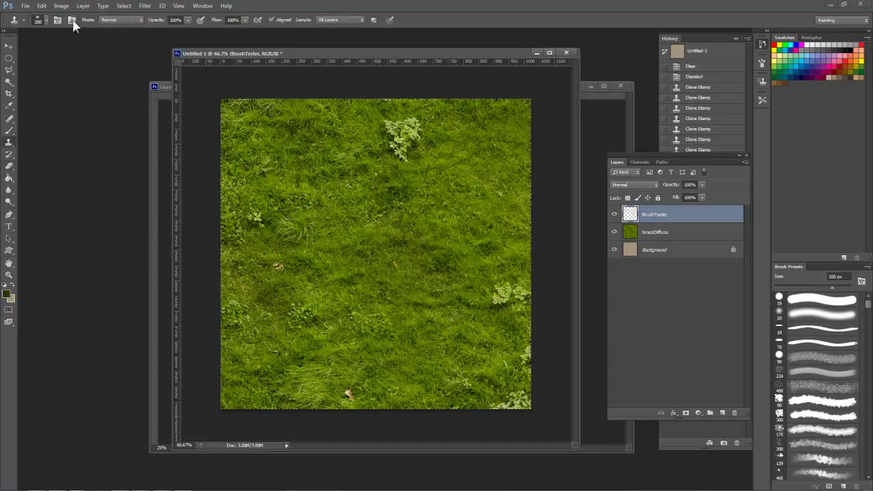
left_click(71, 20)
mouse_move(691, 77)
left_mouse_down()
mouse_move(424, 103)
mouse_move(526, 75)
mouse_move(574, 81)
left_mouse_up()
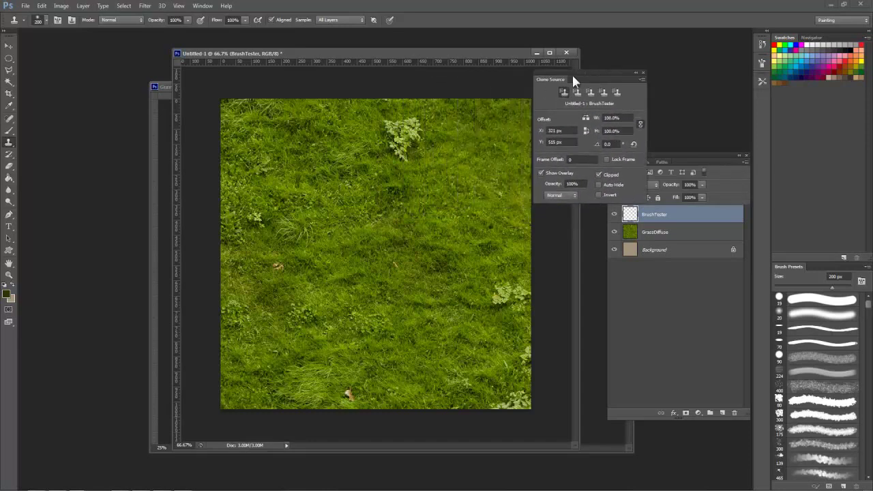
left_click_drag(451, 54, 312, 54)
left_click_drag(589, 75, 523, 62)
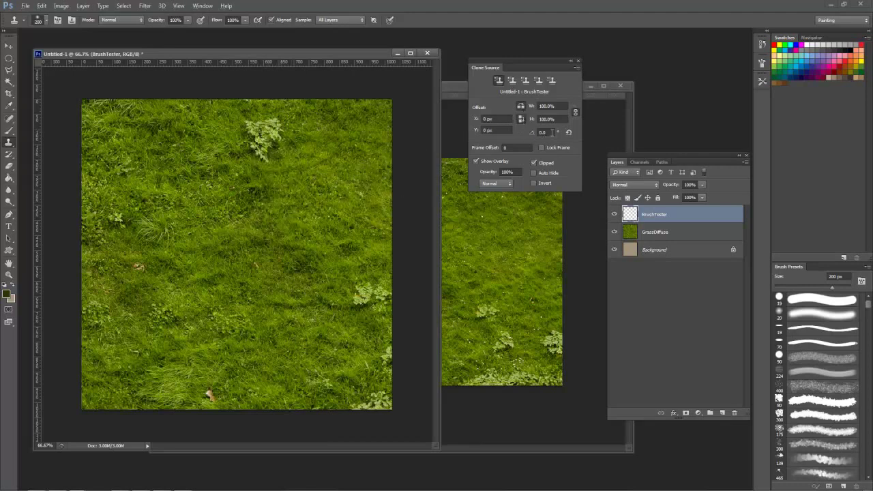
Set the clone source's rotation to 90° and its scale to 75%, and sample the large leafy plant.
type("90")
key("Return")
left_click(264, 140)
key("Return")
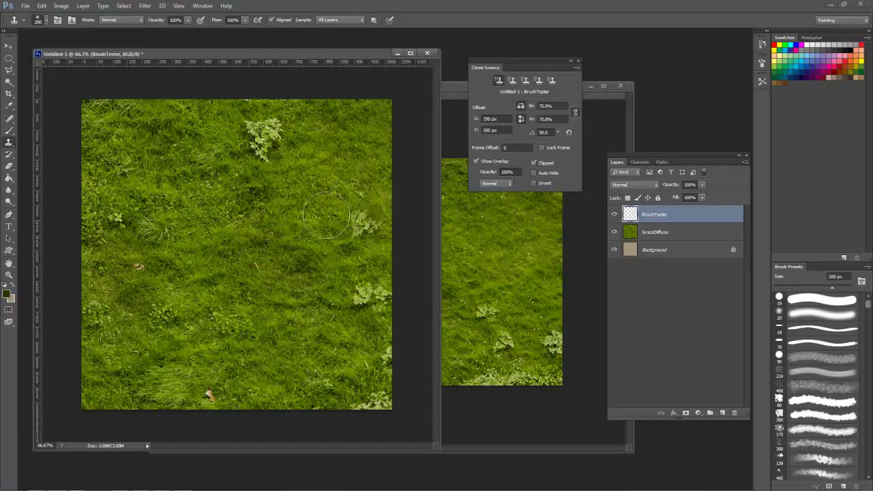
Clone rotated, smaller copies of the leafy plant, grass tuft and dry leaf across the grass, and clear the BrushTester layer.
left_click(311, 232)
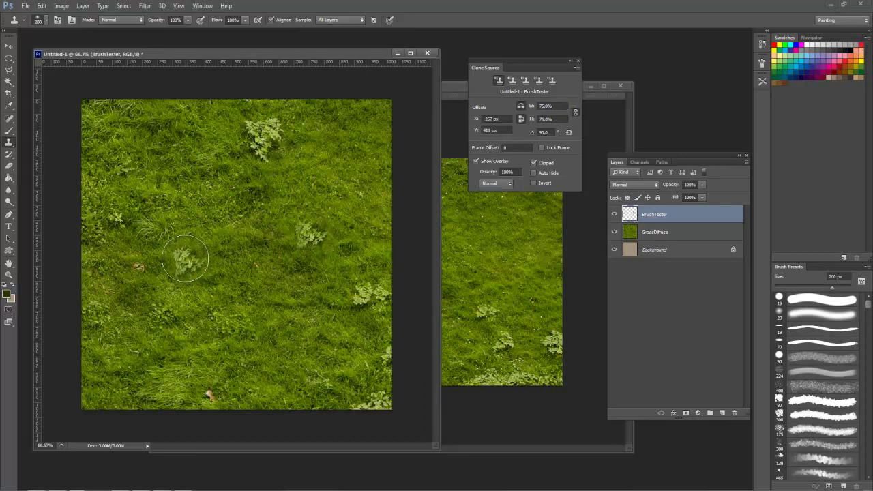
left_click(156, 227)
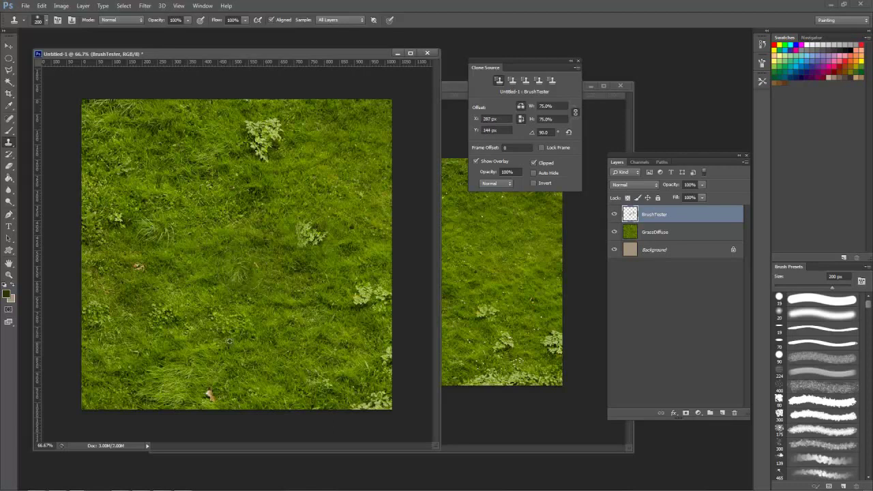
left_click(213, 195)
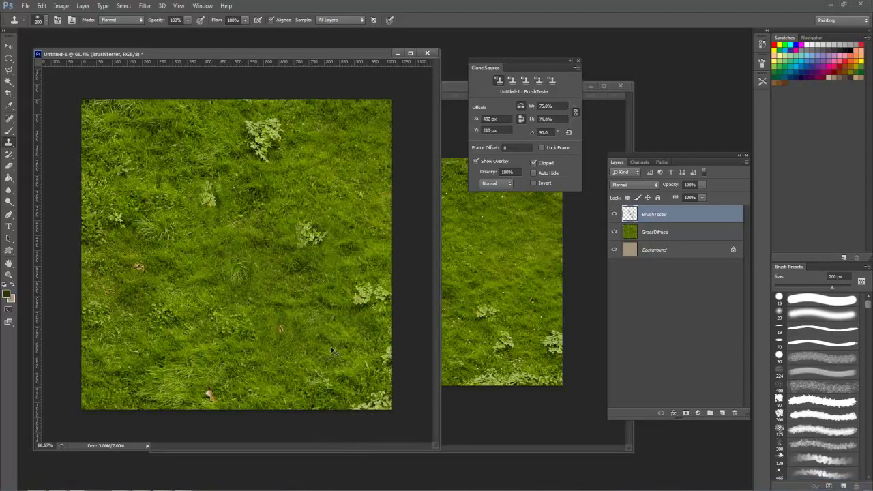
key("Delete")
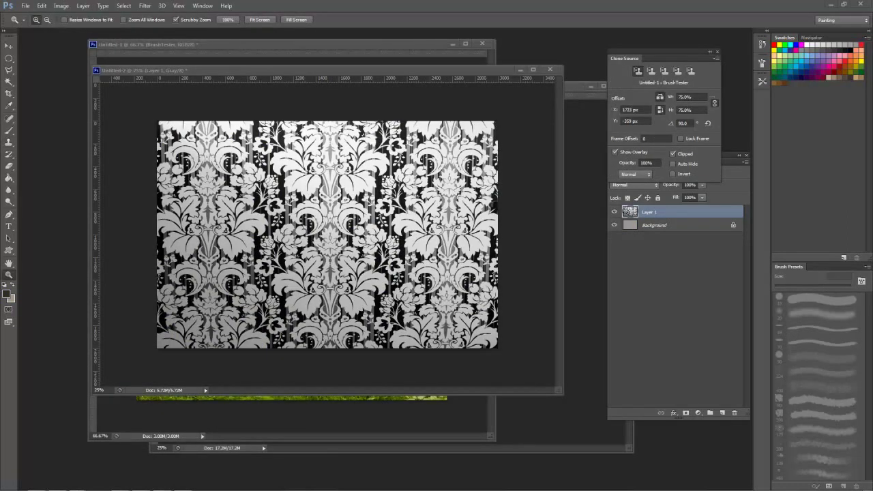
Close the Untitled-2 document containing the black-and-white damask pattern.
left_click_drag(400, 72, 404, 90)
left_click(338, 254)
left_click(408, 191, "alt")
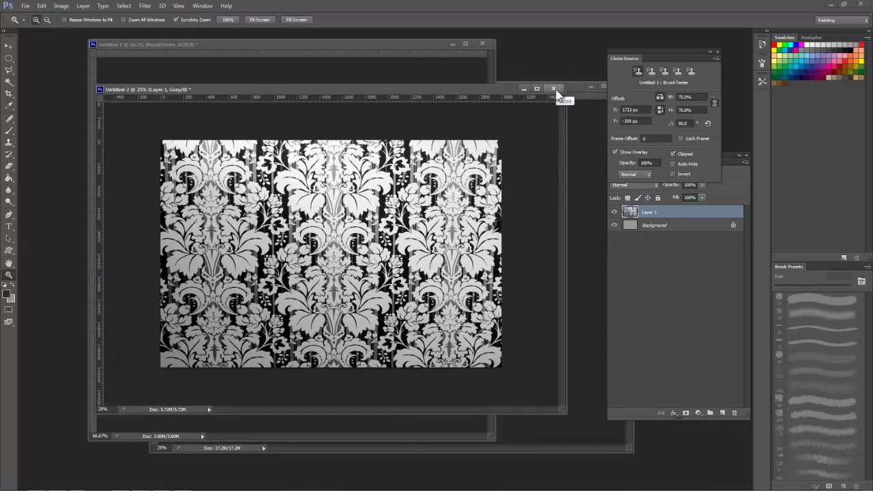
left_click(554, 88)
left_click(444, 189)
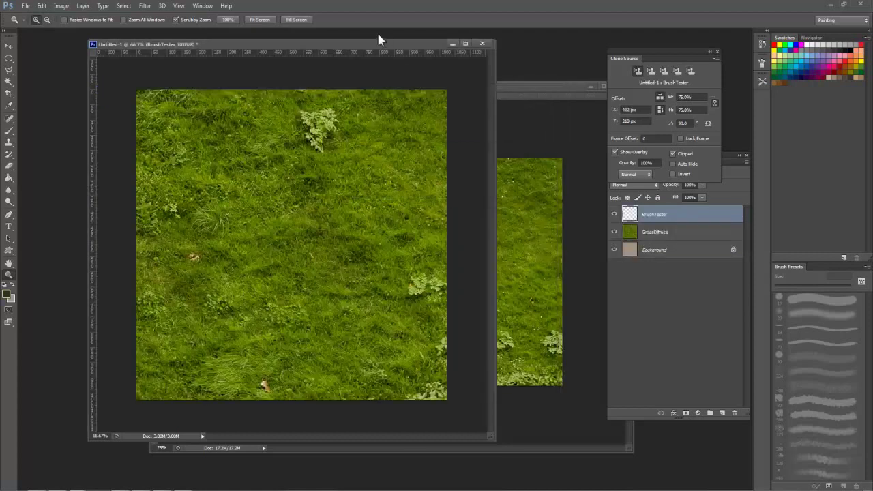
Arrange the Untitled-1 grass window and the floating panels so that they overlap less.
mouse_move(380, 45)
left_mouse_down()
mouse_move(458, 332)
mouse_move(443, 159)
mouse_move(421, 46)
mouse_move(399, 47)
left_mouse_up()
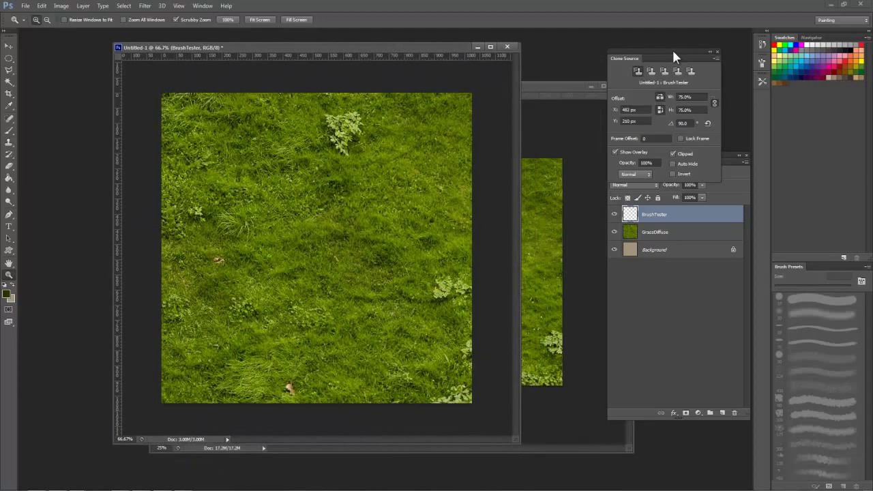
left_click_drag(678, 54, 730, 49)
left_click_drag(650, 161, 632, 202)
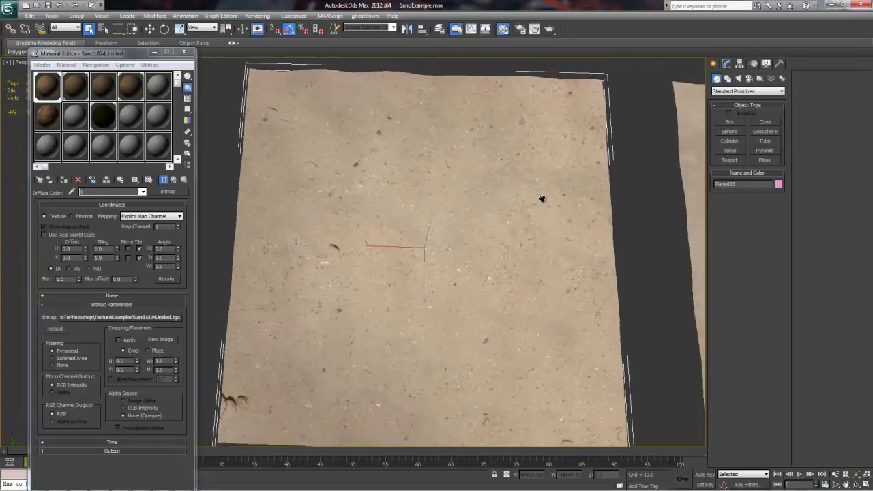
Set the Sand1024Untiled bitmap's U and V tiling to 5.
left_click_drag(542, 199, 539, 197)
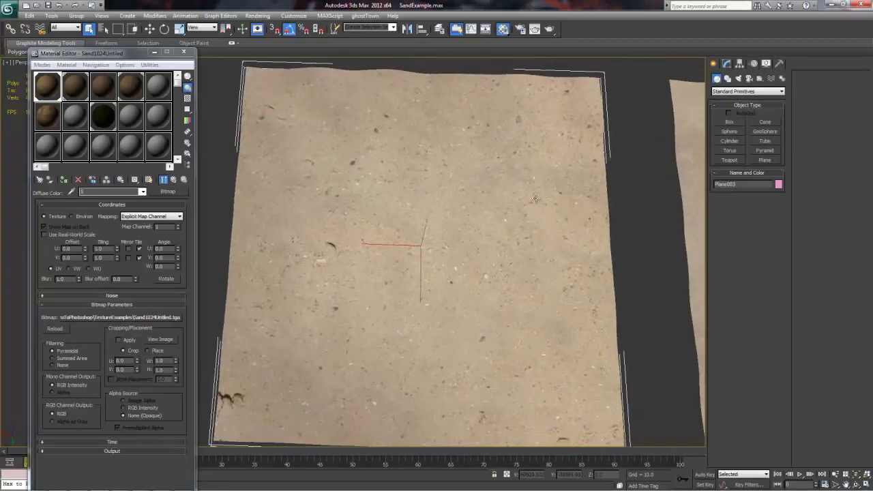
scroll(538, 221, "down", 3)
scroll(531, 254, "up", 3)
left_click_drag(525, 225, 564, 224)
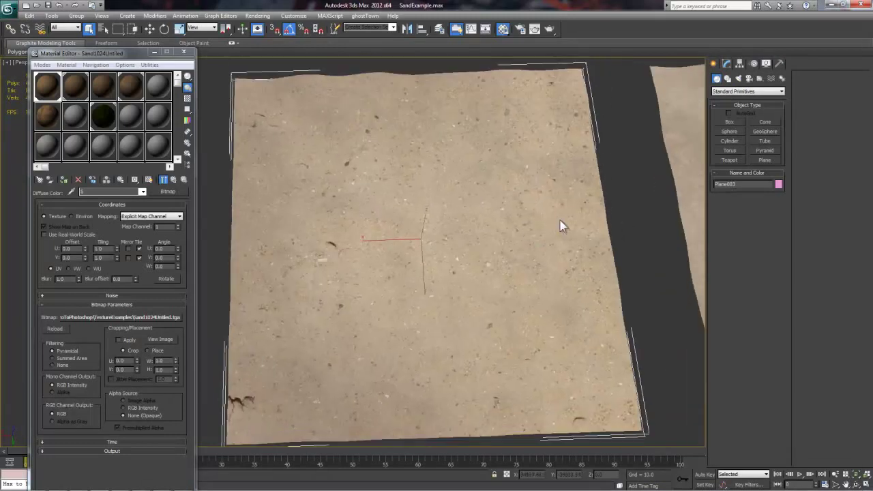
left_click(623, 221)
left_click_drag(623, 220, 415, 244)
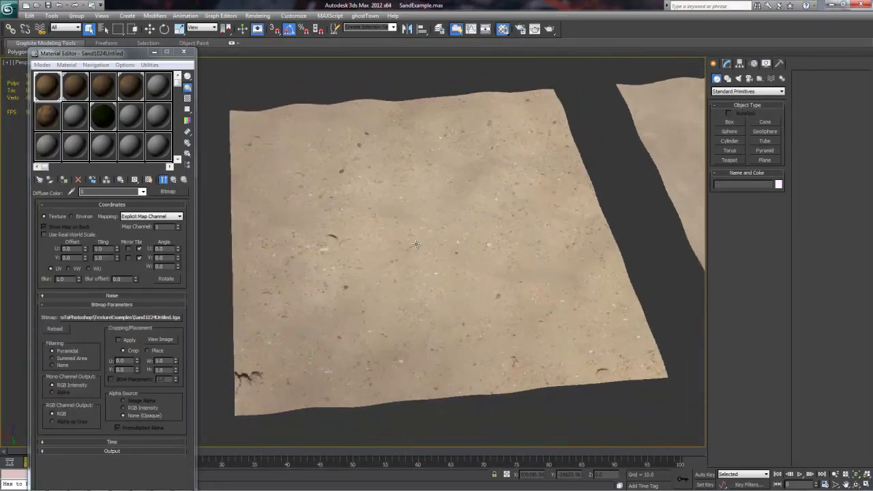
double_click(104, 249)
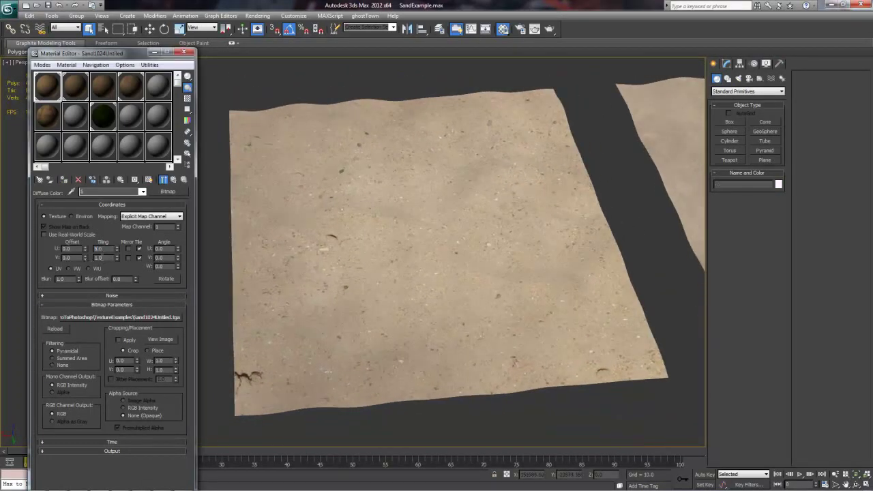
type("5")
key("Return")
scroll(459, 335, "up", 6)
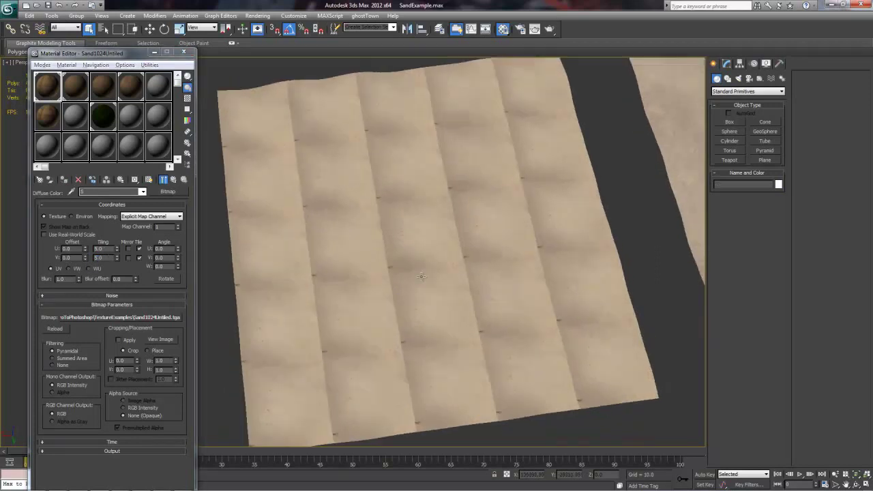
Set the Sand1024 bitmap's U and V tiling to 5 and inspect the repetition on its plane.
left_click_drag(459, 334, 363, 317)
scroll(385, 275, "down", 4)
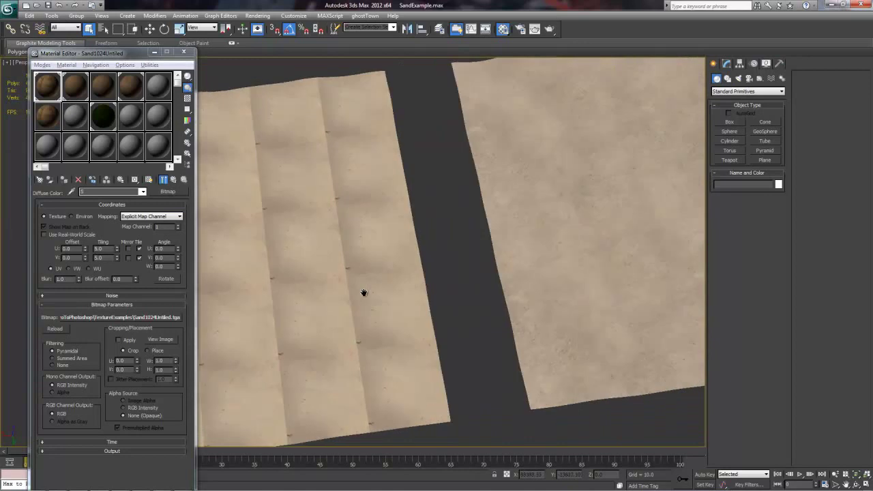
scroll(368, 297, "up", 6)
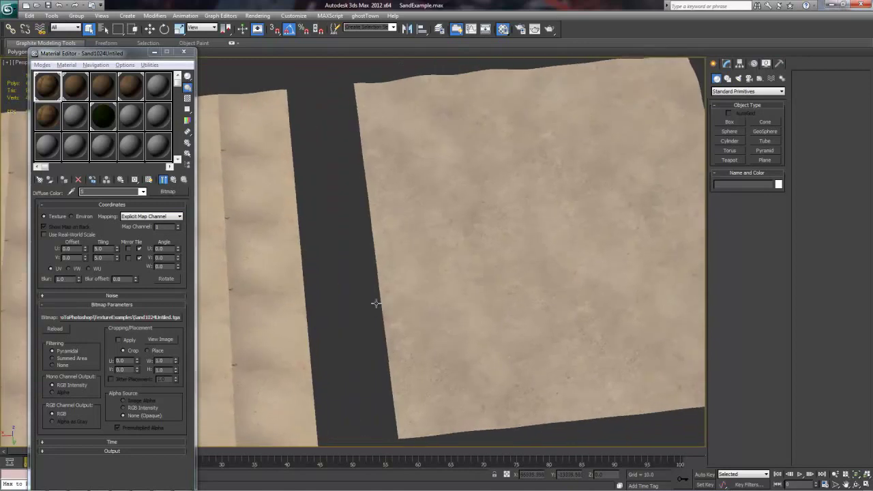
left_click(130, 86)
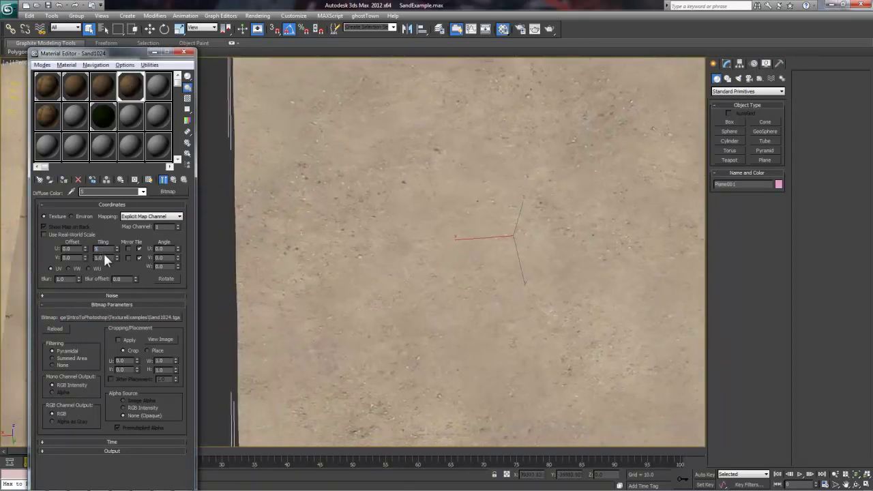
key("Tab")
key("Return")
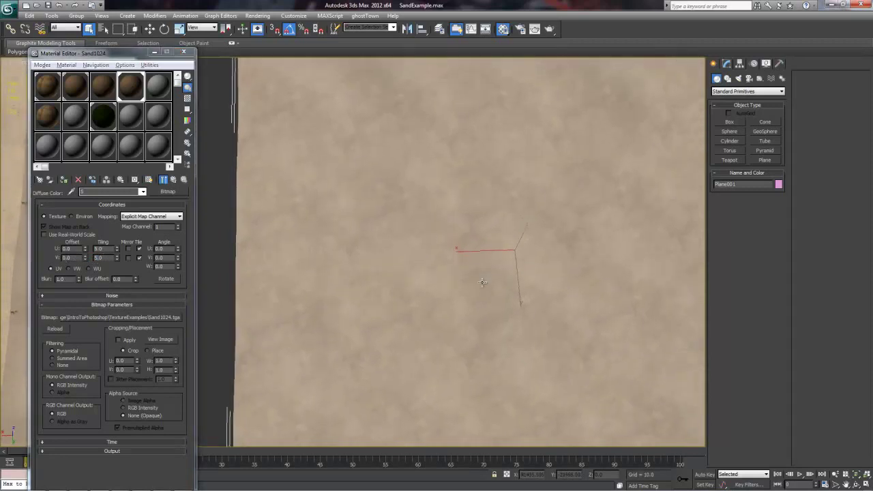
scroll(483, 283, "up", 5)
left_click_drag(460, 282, 396, 270)
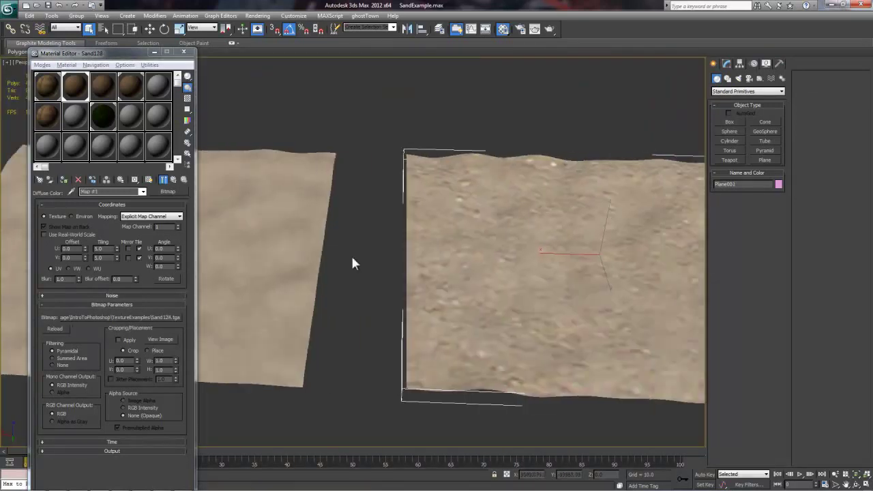
Set the Sand128 bitmap's U and V tiling to 16.
scroll(499, 275, "up", 1)
scroll(396, 275, "up", 2)
left_click_drag(500, 275, 442, 299)
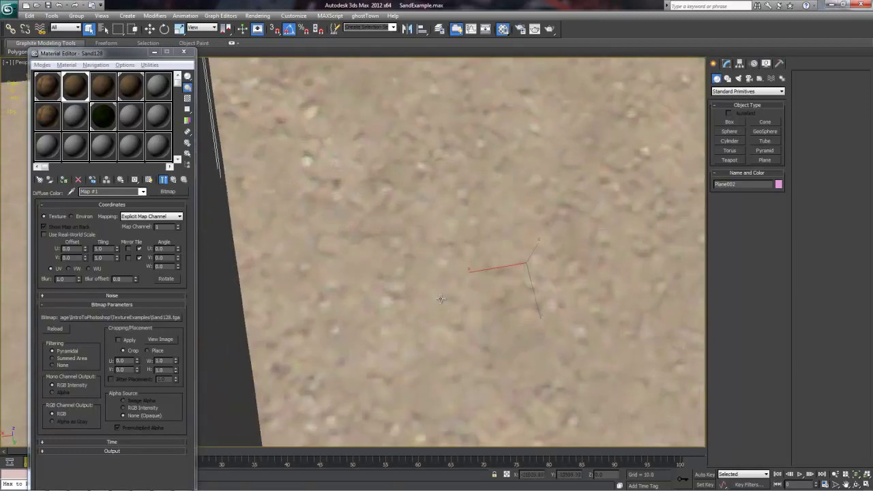
scroll(415, 326, "down", 3)
left_click_drag(415, 325, 369, 318)
scroll(368, 319, "down", 2)
scroll(373, 258, "up", 4)
left_click_drag(372, 258, 318, 228)
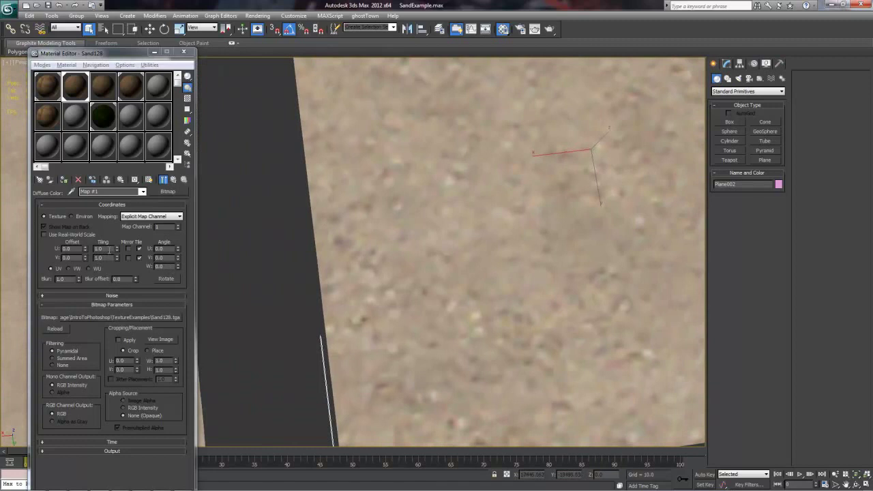
left_click_drag(109, 251, 58, 245)
type("4")
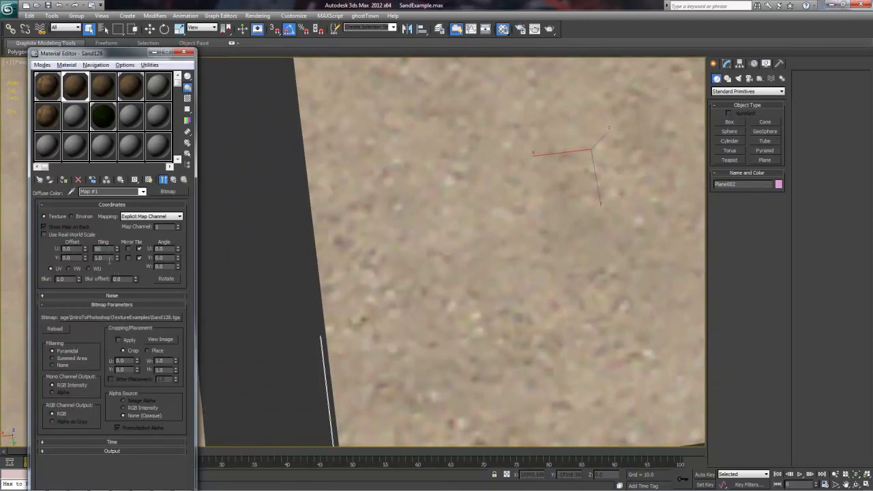
key("Tab")
key("Return")
Examine the tiled Sand128 plane from near, far and low angles for visible repetition.
scroll(436, 264, "up", 2)
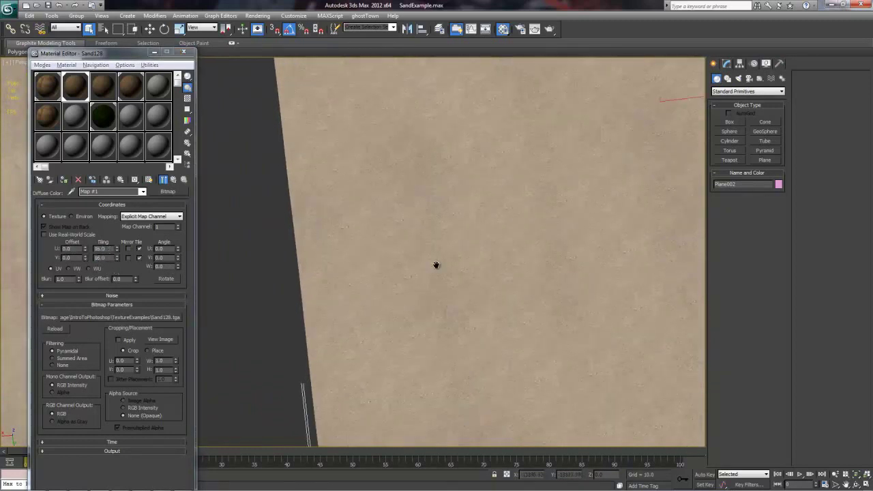
scroll(437, 263, "down", 1)
left_click_drag(416, 252, 481, 321)
scroll(482, 322, "up", 10)
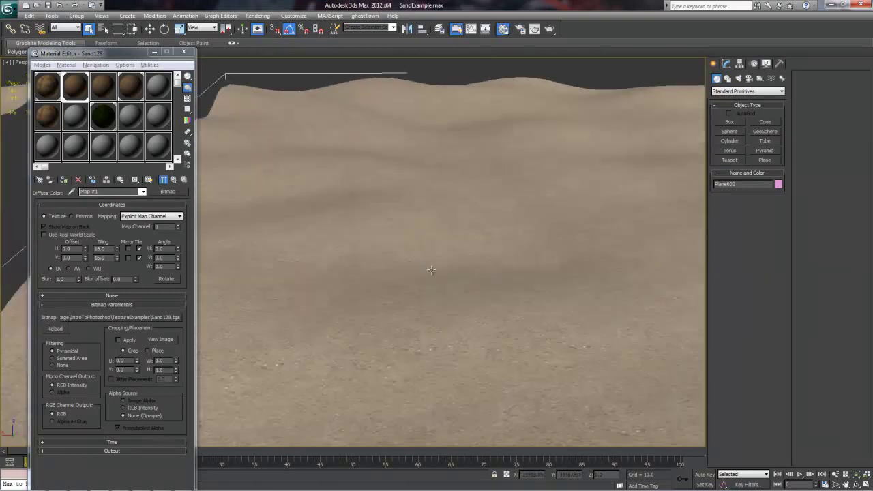
scroll(532, 302, "down", 4)
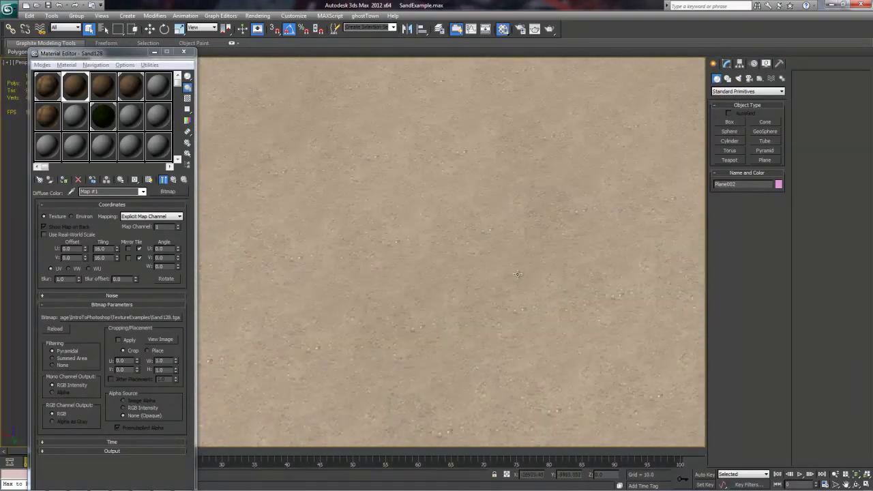
left_click_drag(519, 276, 246, 123)
scroll(444, 274, "down", 3)
left_click_drag(335, 180, 510, 318)
scroll(414, 193, "up", 3)
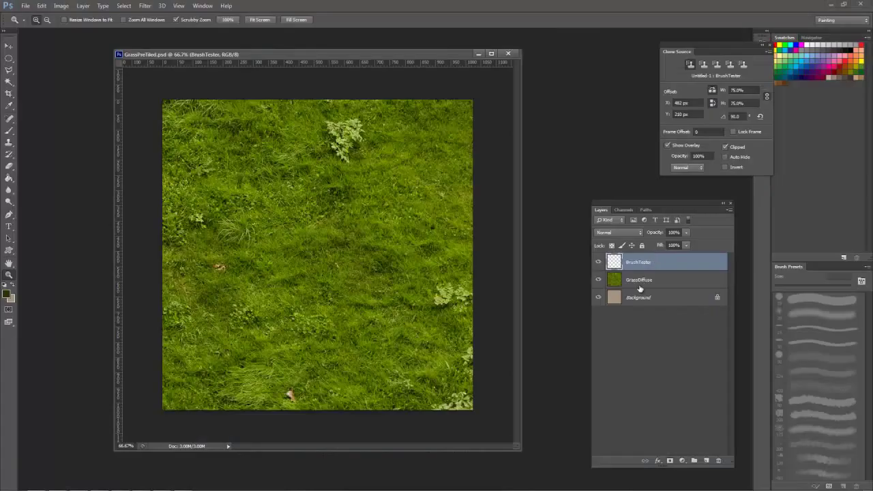
Switch to Photoshop, duplicate the GrassDiffuse layer in GrassPreTiled.psd, and delete the BrushTester layer.
left_click(637, 282)
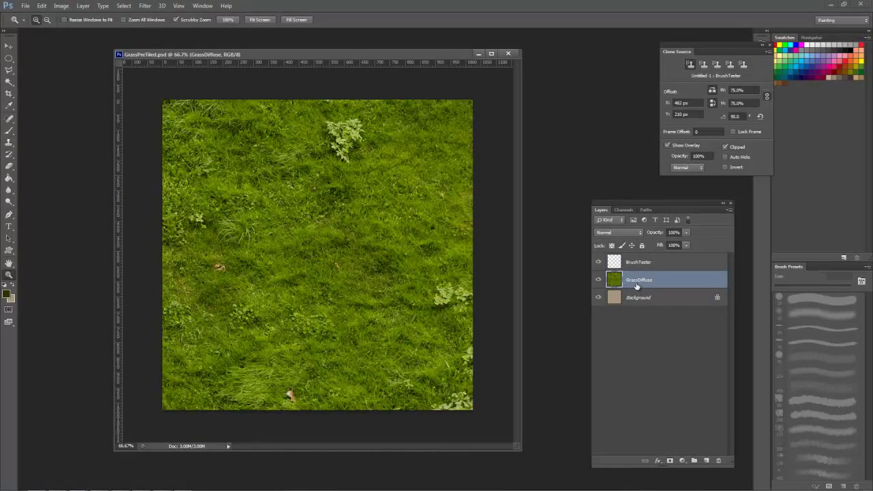
key("ctrl+j")
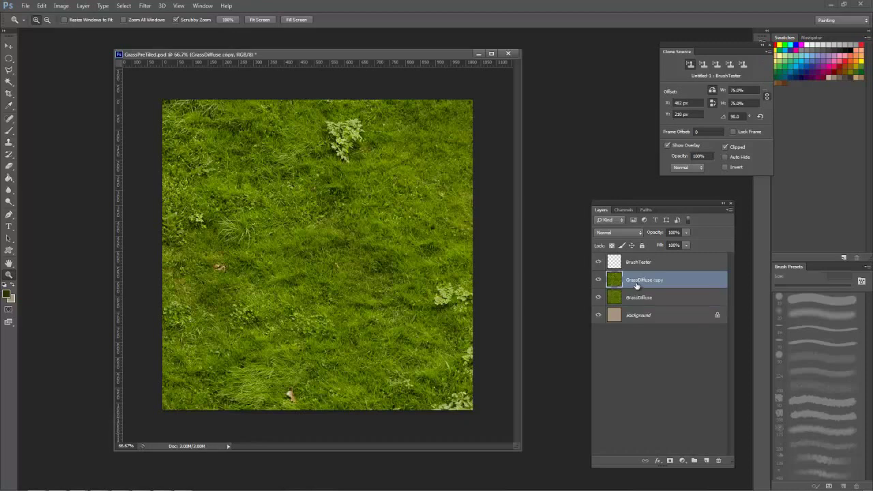
mouse_move(640, 262)
left_mouse_down()
mouse_move(661, 295)
mouse_move(720, 463)
left_mouse_up()
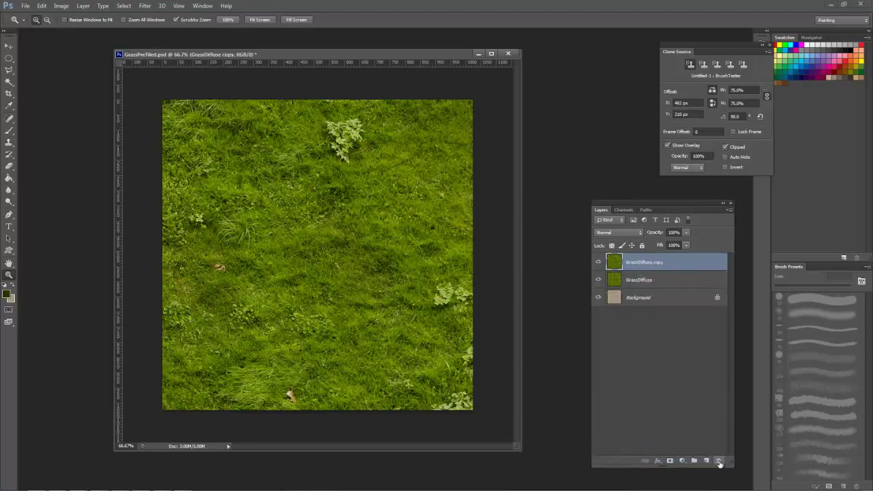
Apply the Offset filter to the GrassDiffuse copy with +512 pixels horizontally and vertically and Wrap Around.
left_click(144, 6)
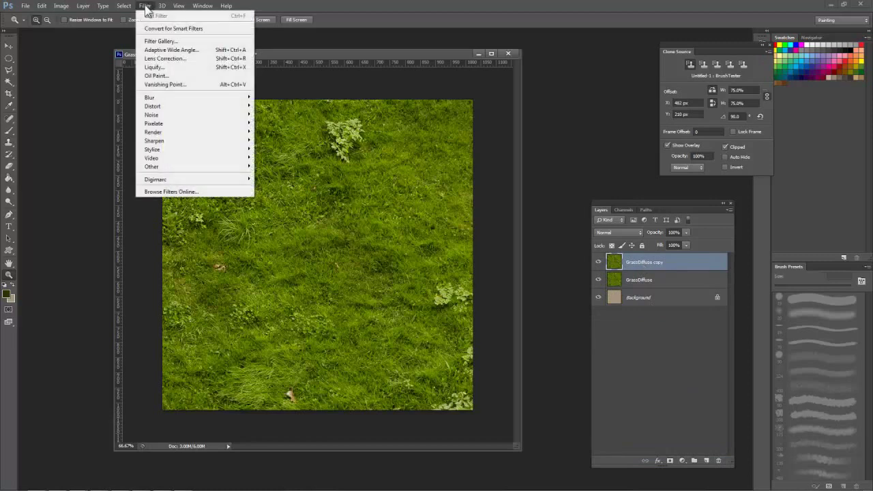
mouse_move(165, 168)
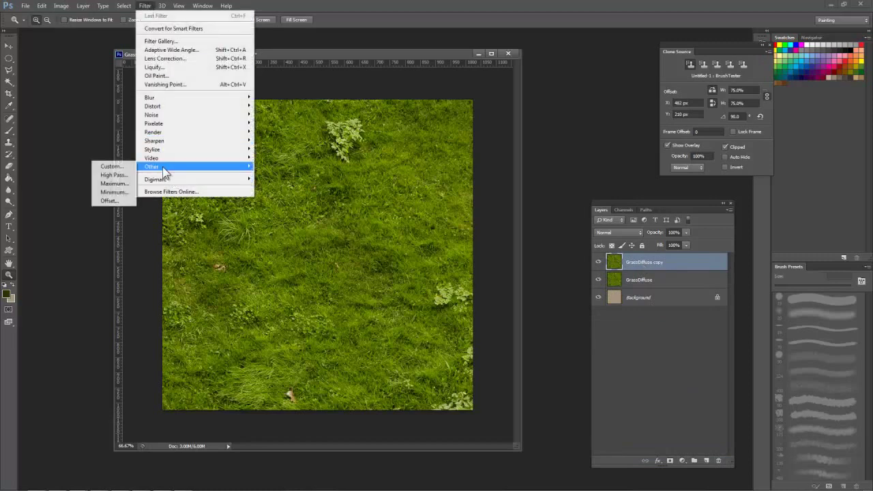
left_click(105, 201)
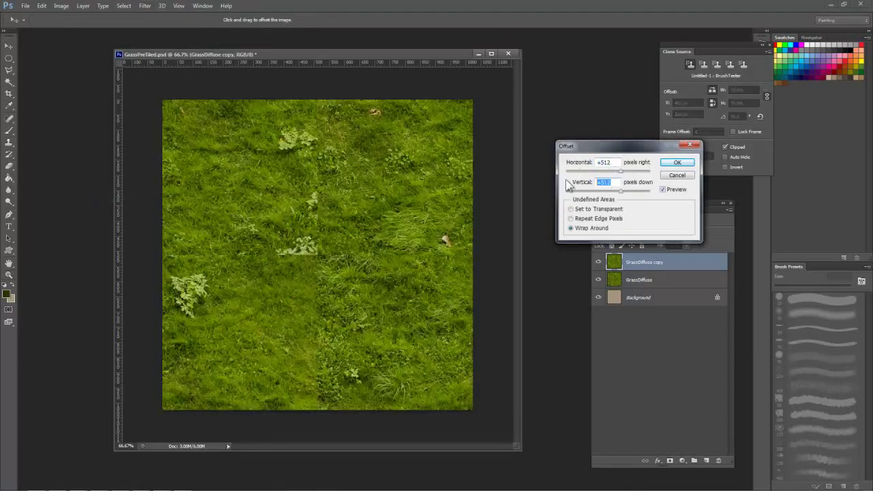
left_click(677, 164)
Inspect the vertical and horizontal seams crossing the middle of the offset grass at several zoom levels.
left_click(313, 264)
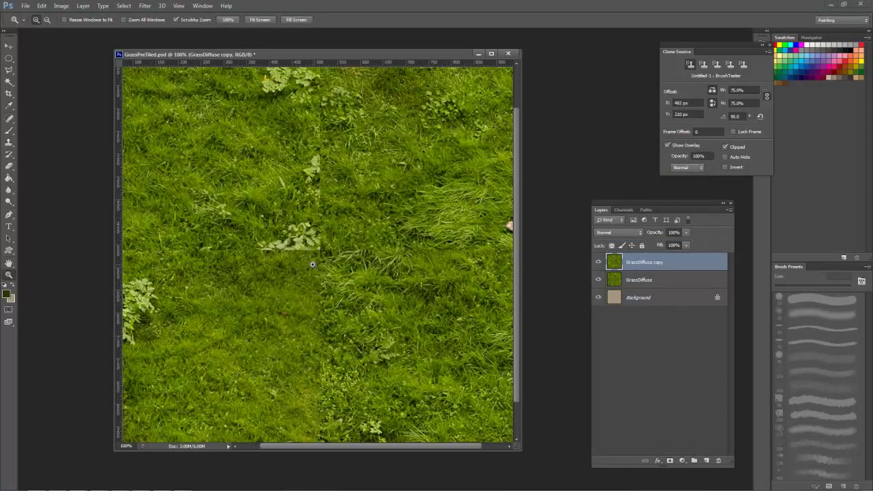
left_click(329, 273)
left_click_drag(320, 281, 331, 391)
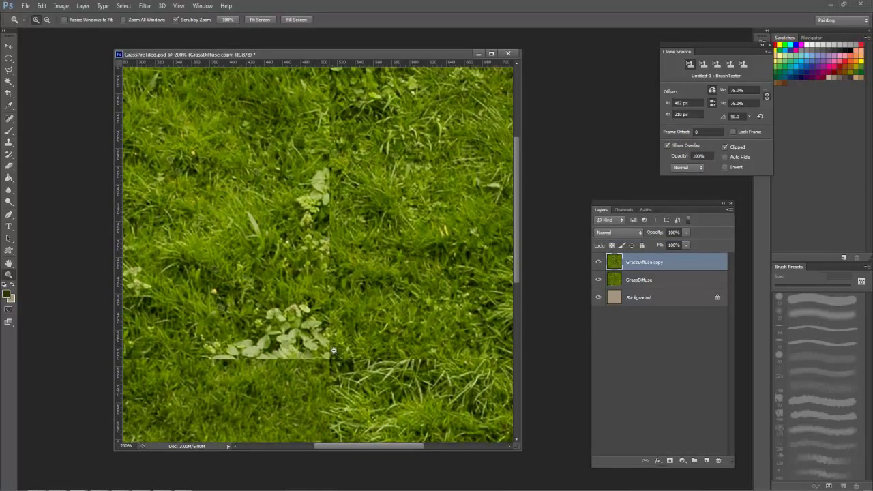
left_click(323, 320, "alt")
left_click(324, 320, "alt")
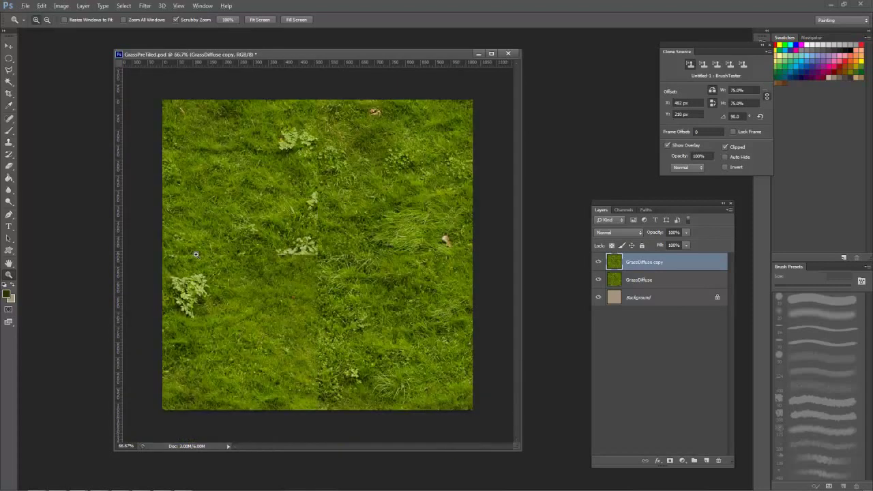
left_click(312, 275)
left_click(360, 275, "alt")
left_click(340, 250)
Show the grass document in full-screen mode and set the clone source's width and height scale to 100%.
key("f")
key("f")
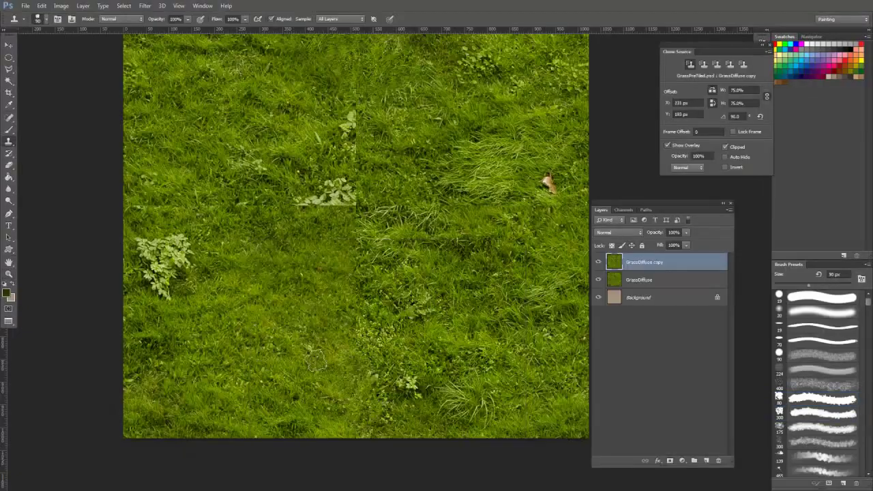
type("100")
key("Return")
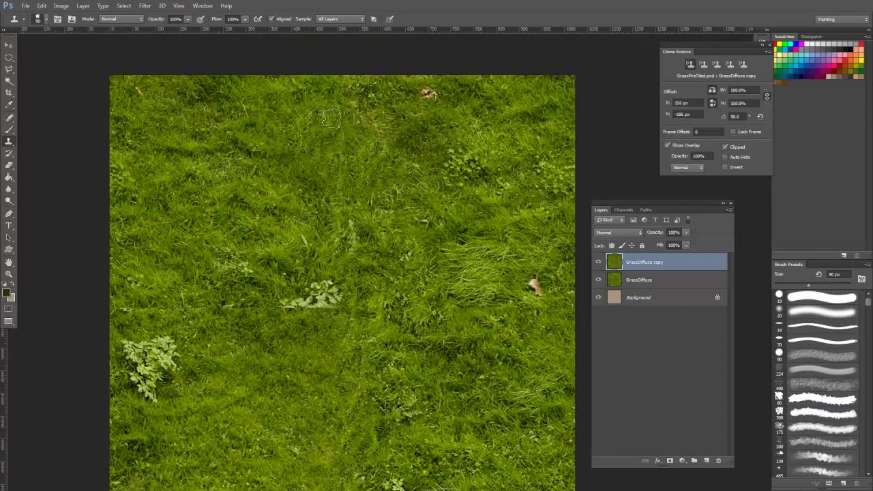
Clone grass over the central seams, the cut-off leafy plant beside them and the dry leaf.
left_click_drag(293, 300, 336, 294)
left_click_drag(236, 259, 242, 279)
mouse_move(216, 357)
left_mouse_down()
mouse_move(168, 245)
mouse_move(158, 425)
mouse_move(177, 485)
left_mouse_up()
left_click_drag(271, 99, 267, 147)
left_click_drag(267, 273, 292, 206)
left_click_drag(305, 328, 305, 460)
left_click_drag(341, 273, 412, 259)
left_click_drag(402, 218, 478, 283)
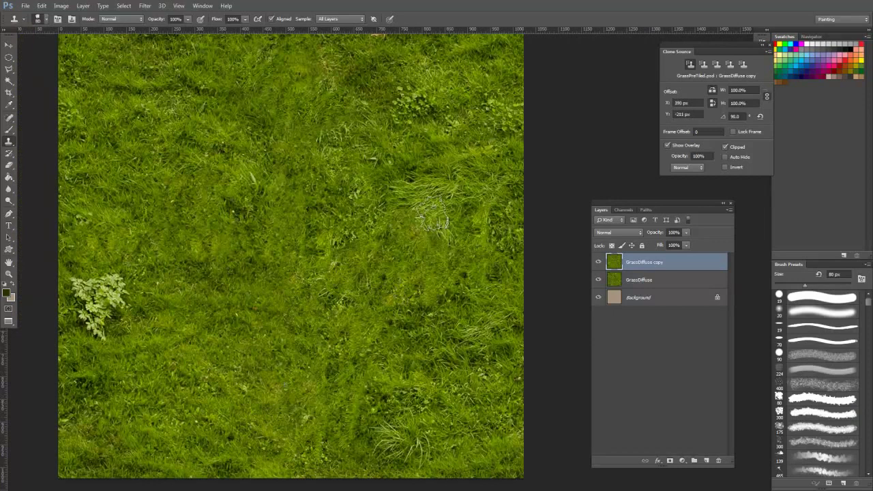
Clone plain grass over the large leafy plant, the long grass tufts and other distinctive patches.
left_click_drag(205, 273, 255, 288)
left_click_drag(154, 297, 152, 338)
left_click_drag(341, 328, 288, 275)
left_click_drag(379, 382, 413, 406)
left_click_drag(457, 313, 461, 345)
mouse_move(426, 164)
left_mouse_down()
mouse_move(481, 178)
mouse_move(446, 205)
left_mouse_up()
left_click_drag(409, 64, 424, 78)
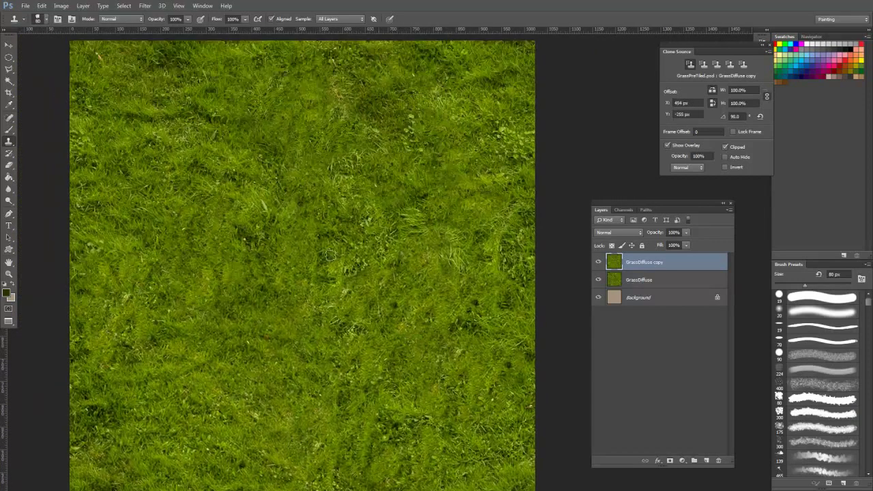
Reapply the last Offset filter to the GrassDiffuse copy layer.
key("z")
left_click_drag(342, 290, 310, 290)
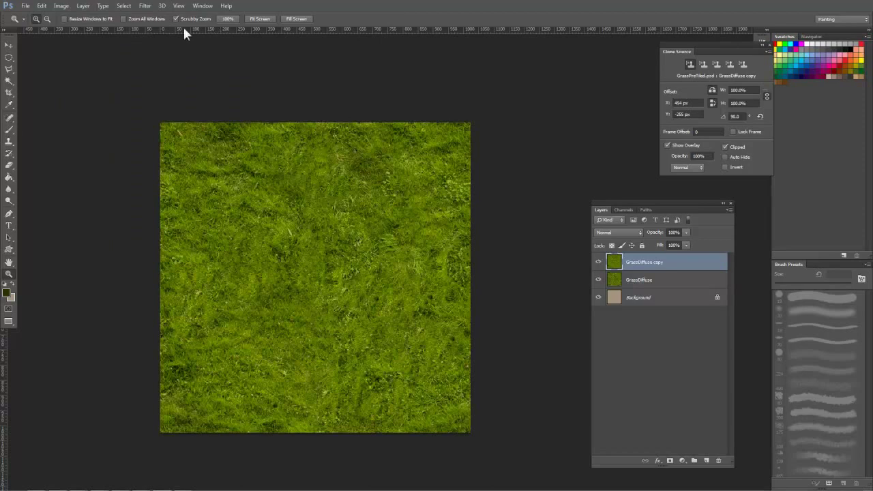
left_click(146, 6)
left_click(152, 17)
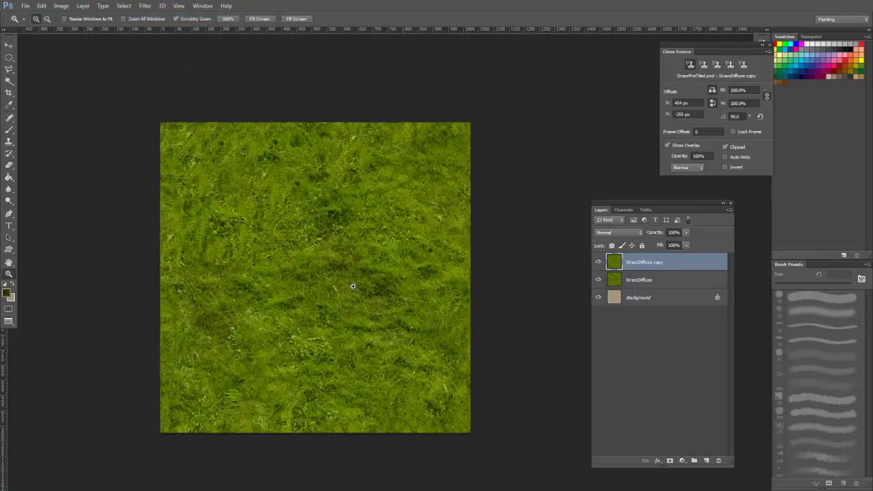
Check the retouched grass for seams and compare it with the original by toggling the GrassDiffuse copy's visibility.
left_click_drag(324, 295, 337, 314)
left_click_drag(330, 215, 329, 266)
left_click(334, 274, "alt")
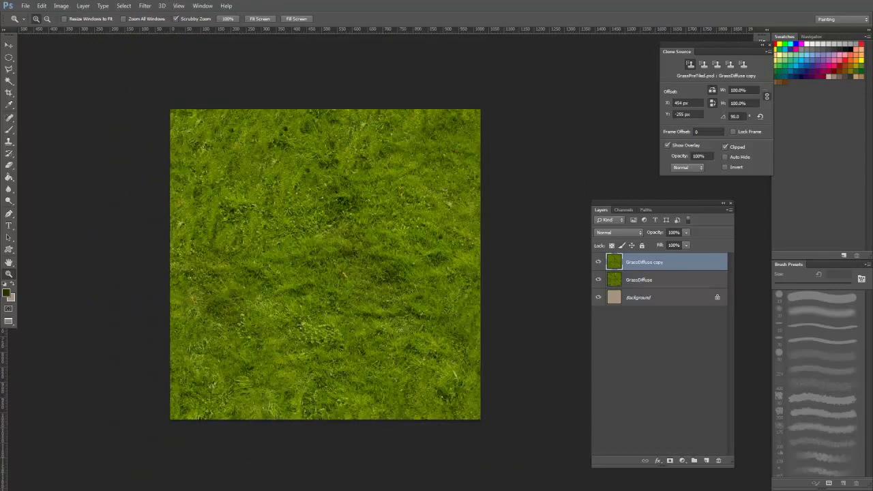
left_click(598, 265)
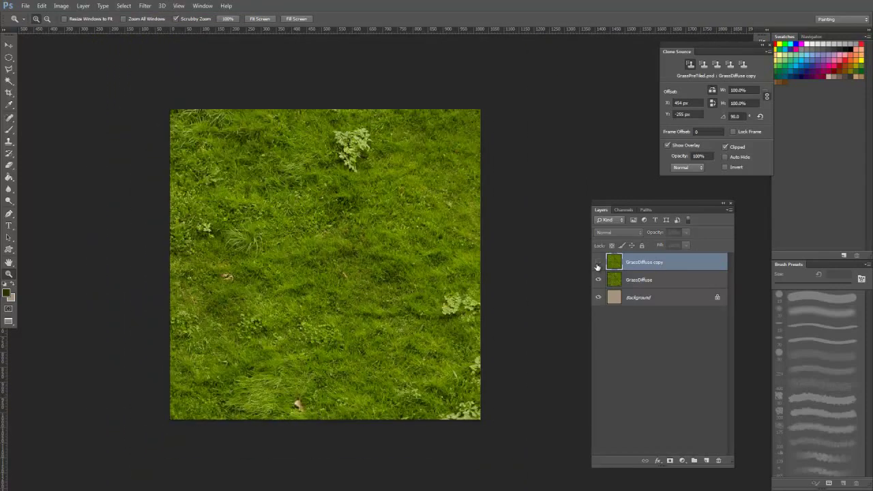
left_click(598, 265)
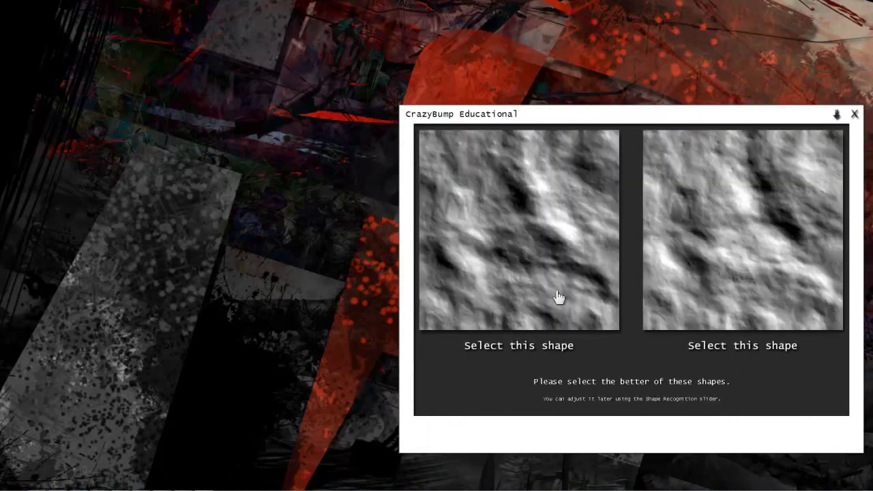
Choose the first suggested shape for the grass normal map and arrange the preview beside the map settings.
left_click_drag(558, 121, 578, 63)
left_click(455, 172)
left_click_drag(366, 53, 341, 55)
left_click_drag(490, 62, 488, 41)
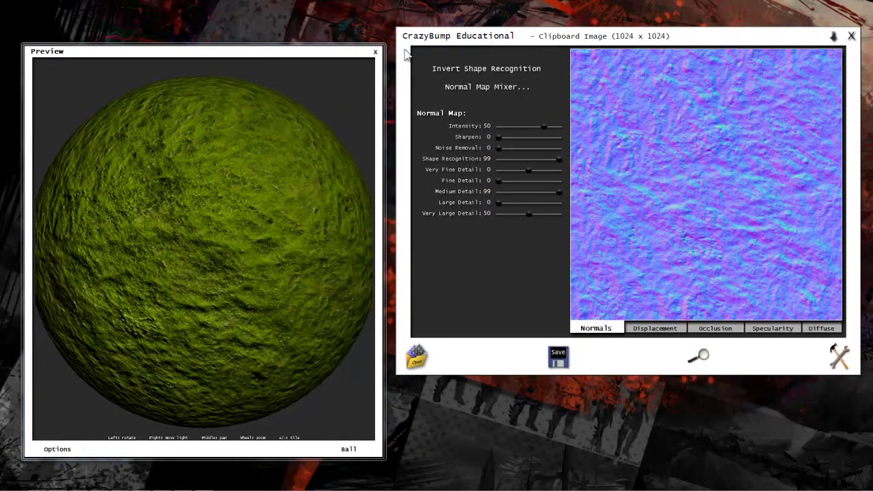
left_click_drag(353, 55, 363, 49)
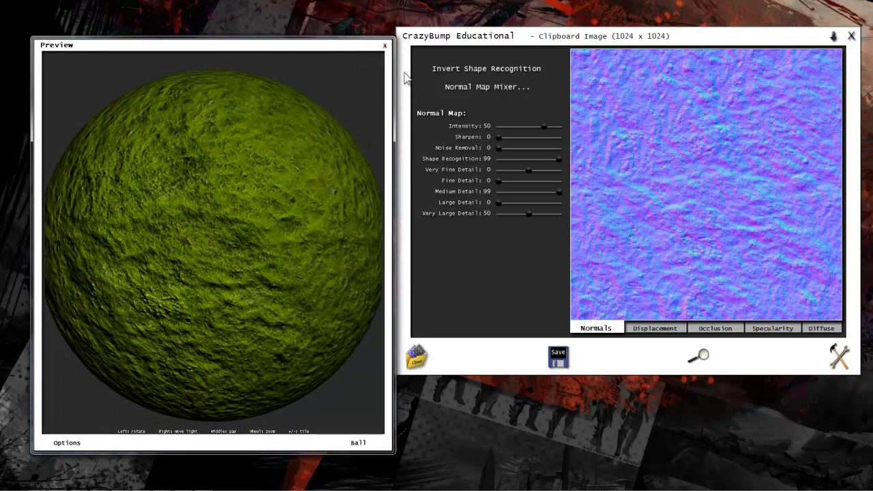
Set the 3D preview model to Box.
left_click(384, 46)
left_click(483, 96)
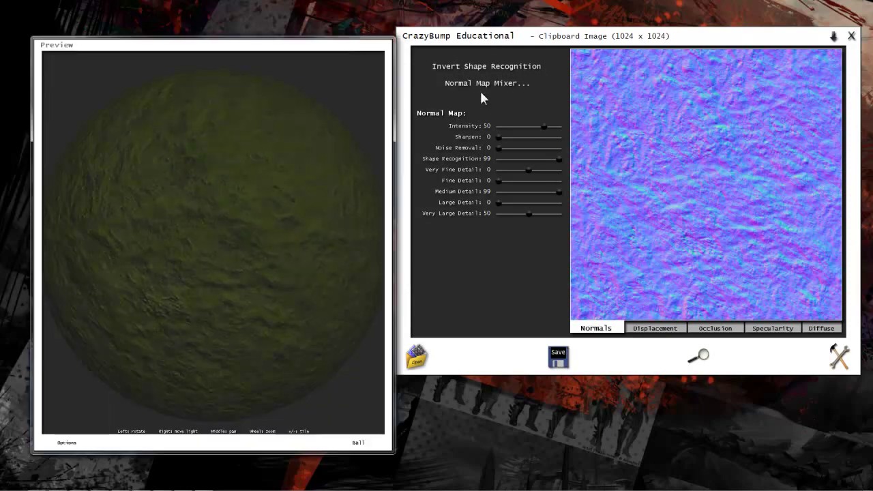
left_click(348, 434)
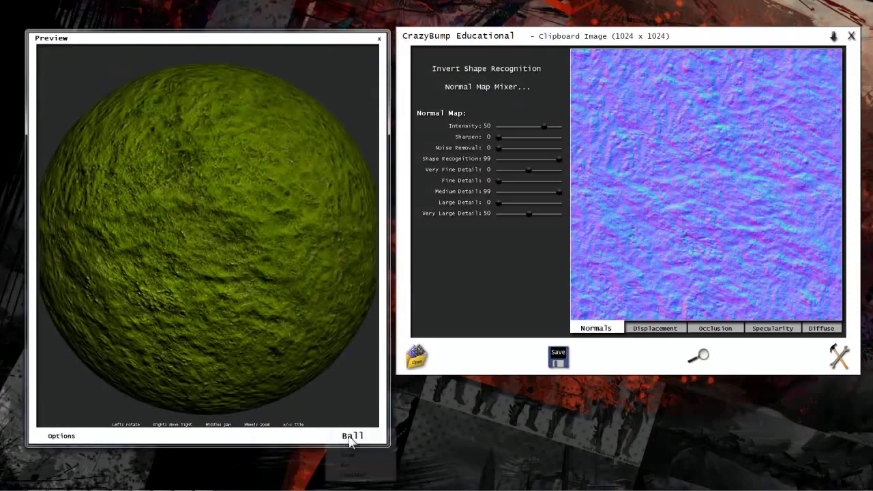
left_click(348, 466)
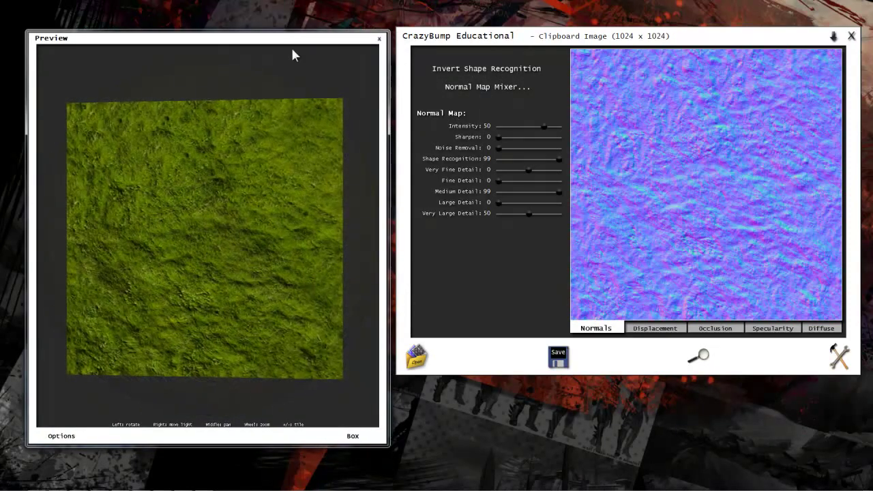
left_click_drag(292, 40, 299, 35)
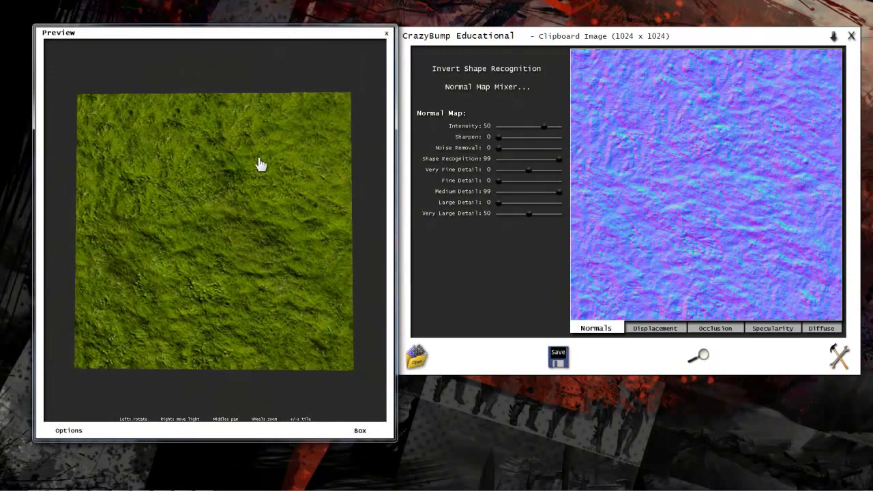
Set the normal map's Intensity to 0 so the preview shows only the flat diffuse texture.
left_click(76, 437)
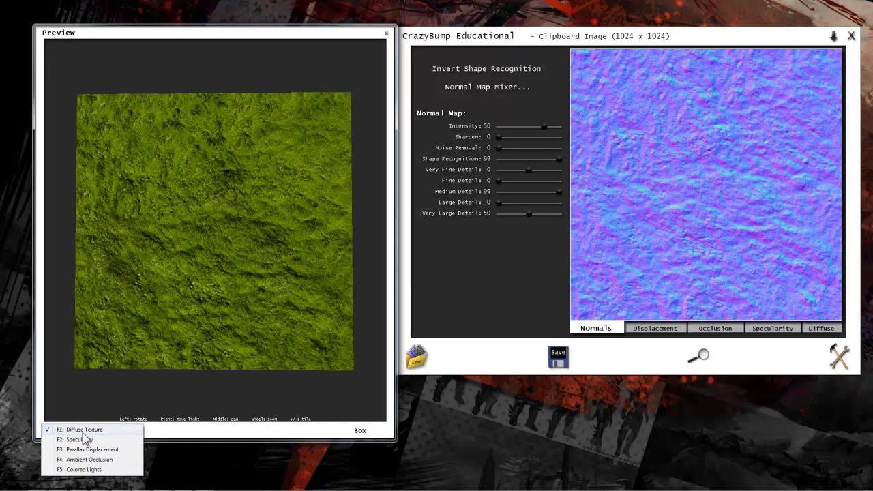
left_click_drag(253, 41, 247, 36)
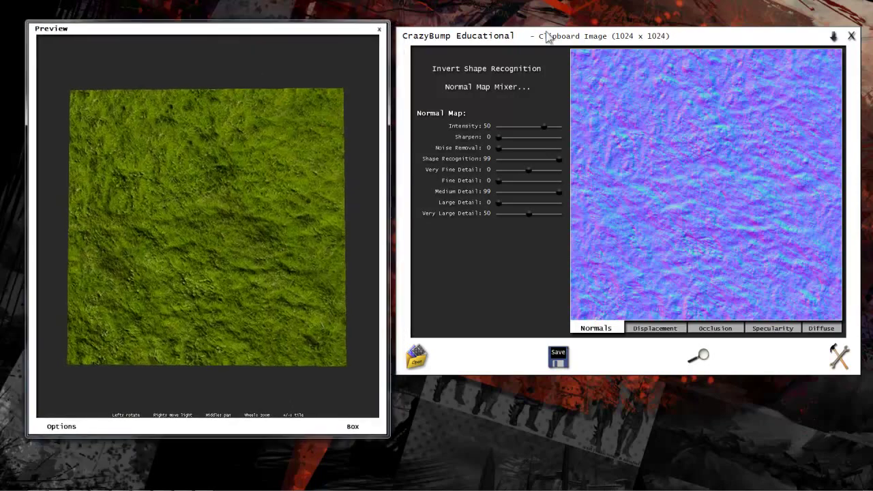
left_click_drag(551, 37, 554, 32)
mouse_move(323, 34)
left_mouse_down()
mouse_move(315, 39)
mouse_move(324, 36)
left_mouse_up()
left_click(490, 121)
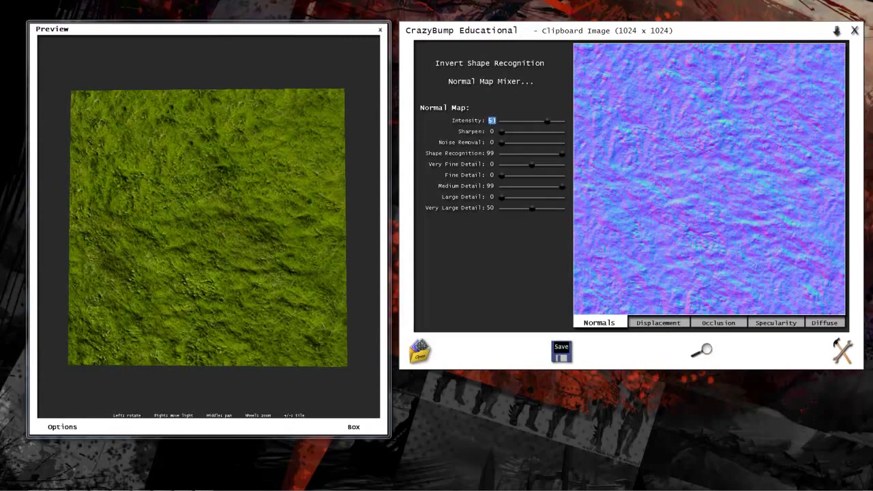
key("Return")
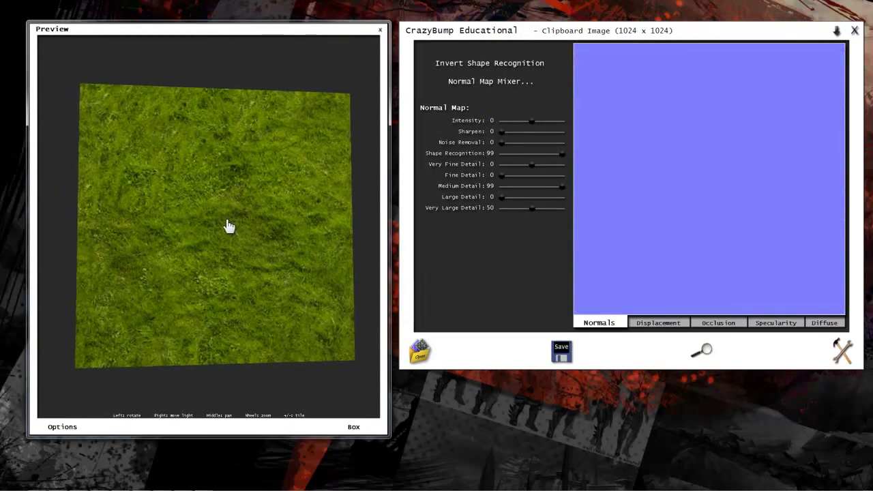
Examine the grass texture on the preview box for seams and repetition, viewing it at a higher tiling count.
left_click_drag(225, 232, 372, 211)
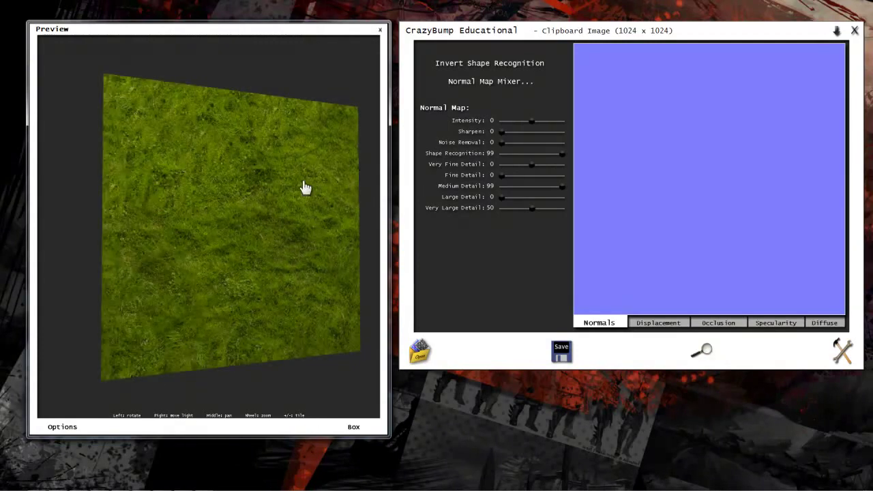
left_click_drag(272, 223, 254, 223)
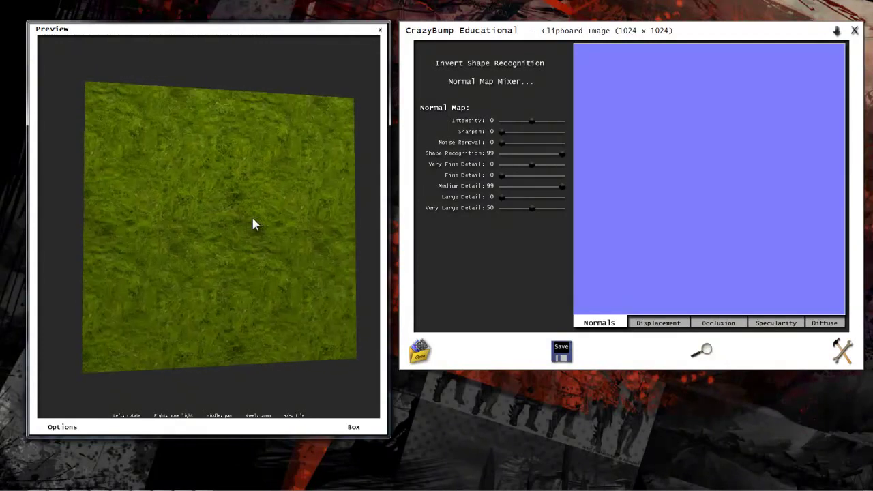
key("plus")
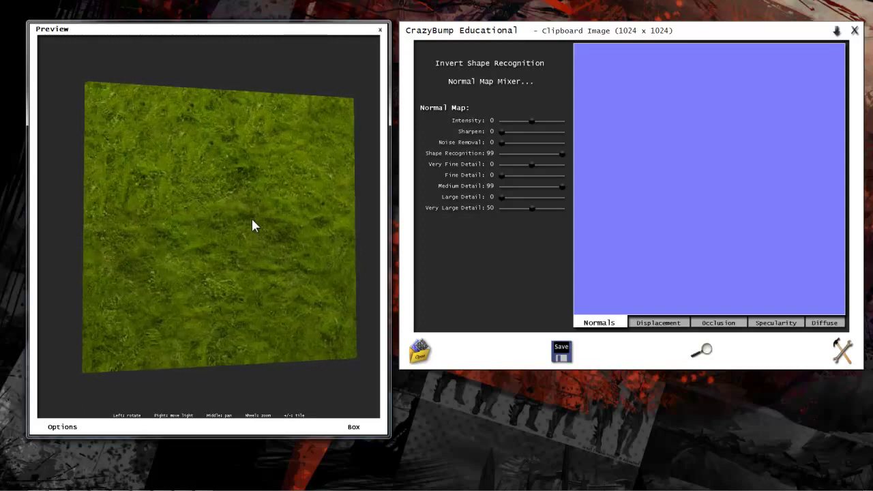
left_click_drag(208, 254, 178, 209)
scroll(205, 248, "up", 3)
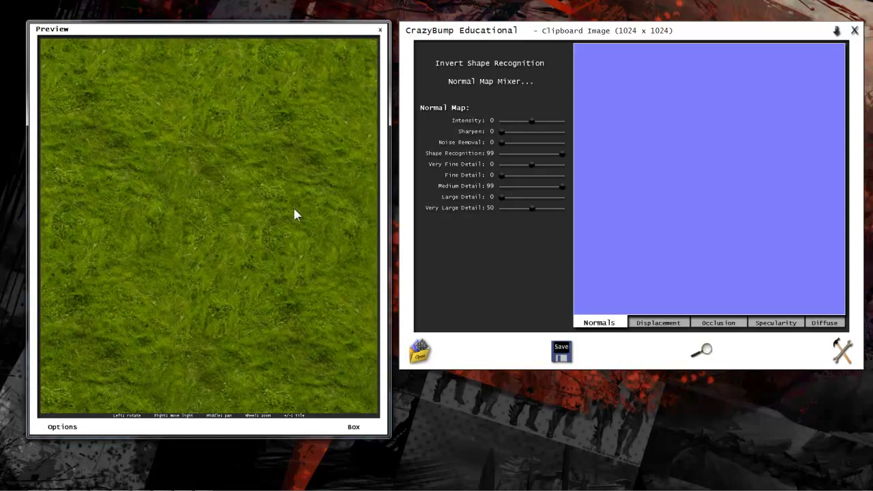
left_click_drag(247, 310, 250, 289)
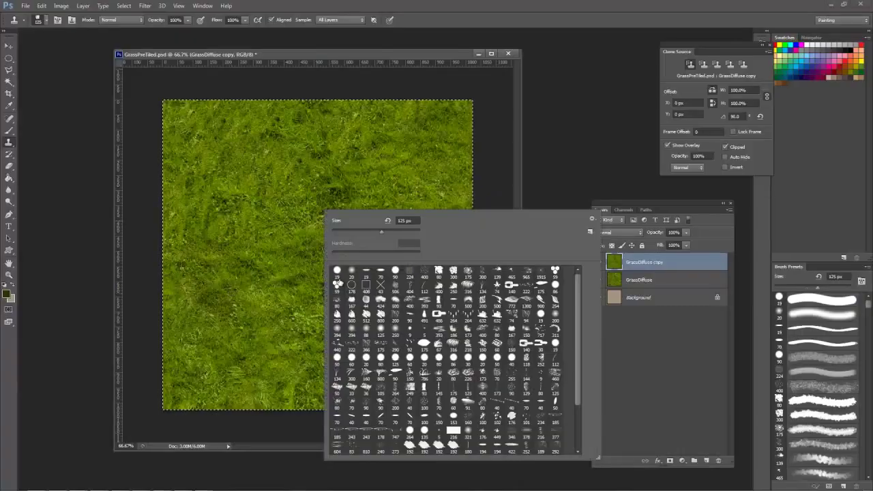
Clear the selection in GrassPreTiled.psd in Photoshop, and hide the 3D preview in CrazyBump.
key("Escape")
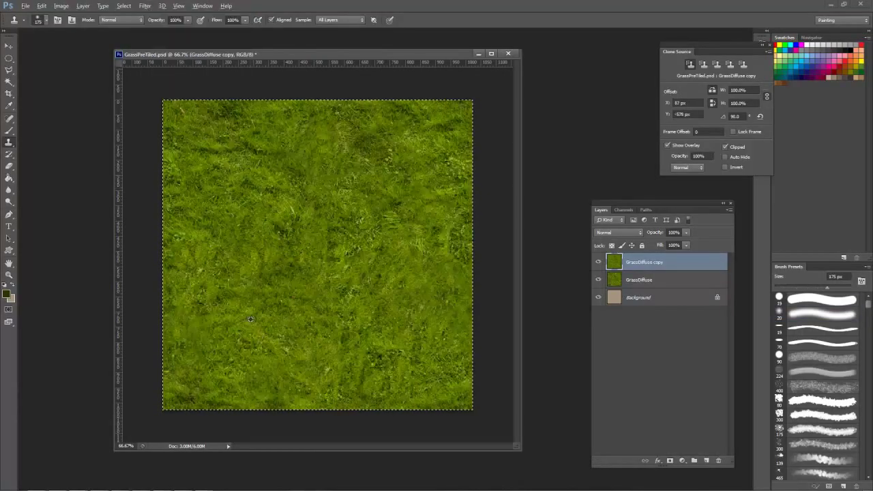
key("ctrl+d")
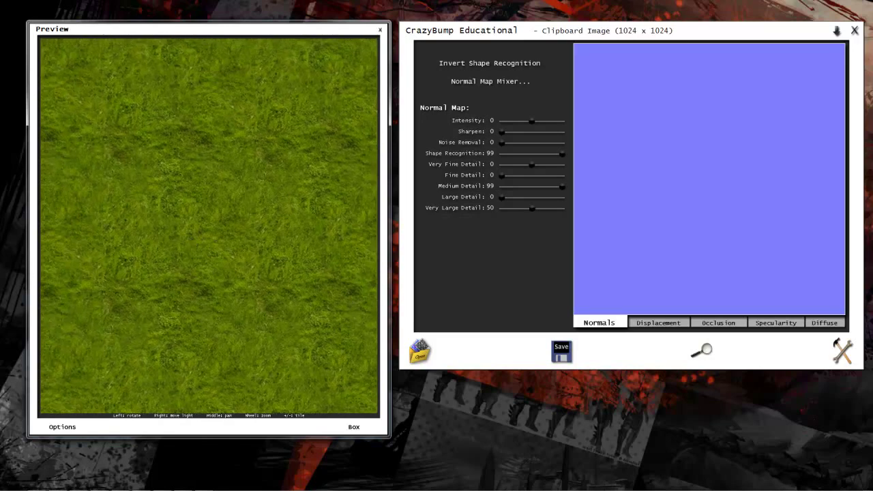
left_click(701, 350)
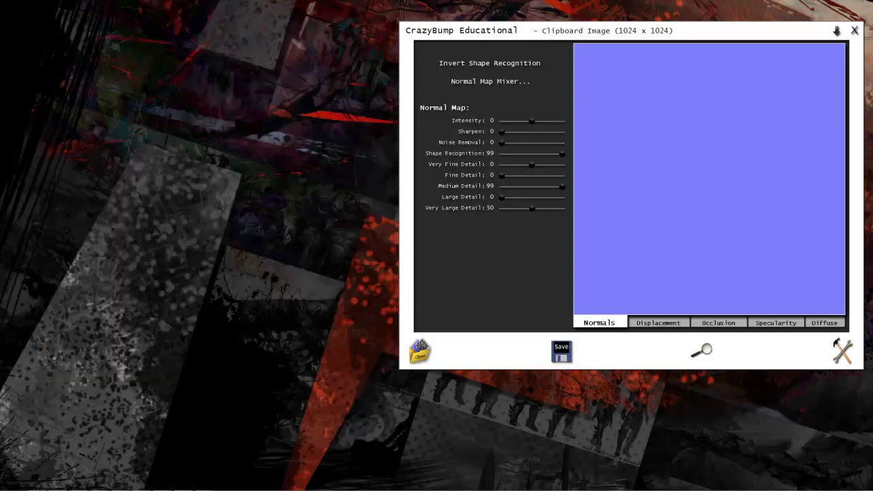
left_click(523, 31)
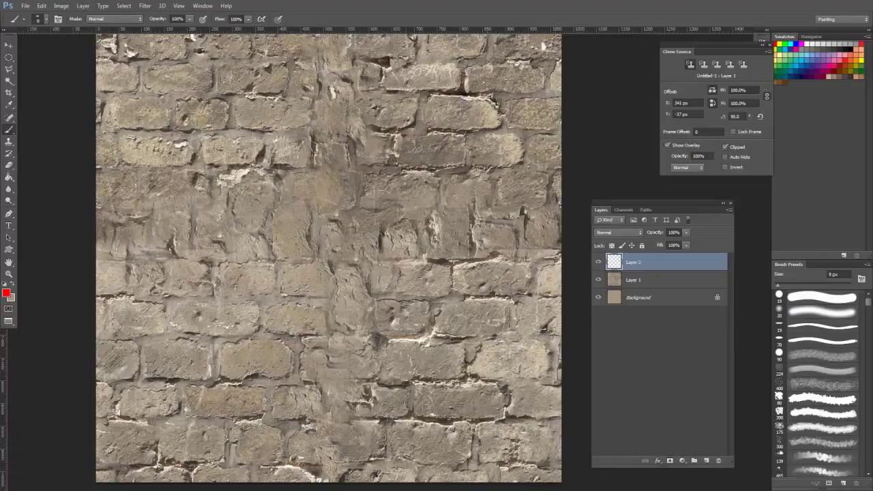
Paint a red cross over the brick texture's horizontal and vertical central seams on Layer 2 in Photoshop.
left_click_drag(111, 243, 562, 237)
key("bracketright")
left_click_drag(321, 86, 328, 436)
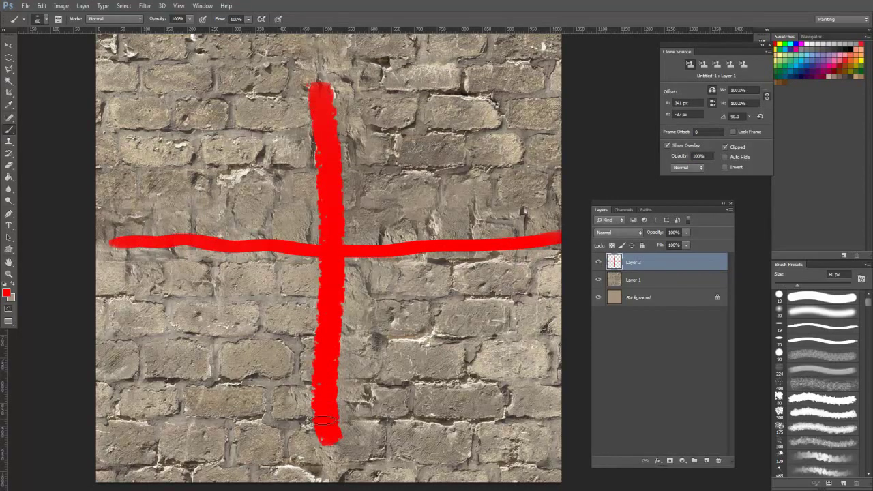
Paint rough red strokes across the bricks on both sides of the central vertical seam on Layer 2.
left_click_drag(273, 159, 190, 175)
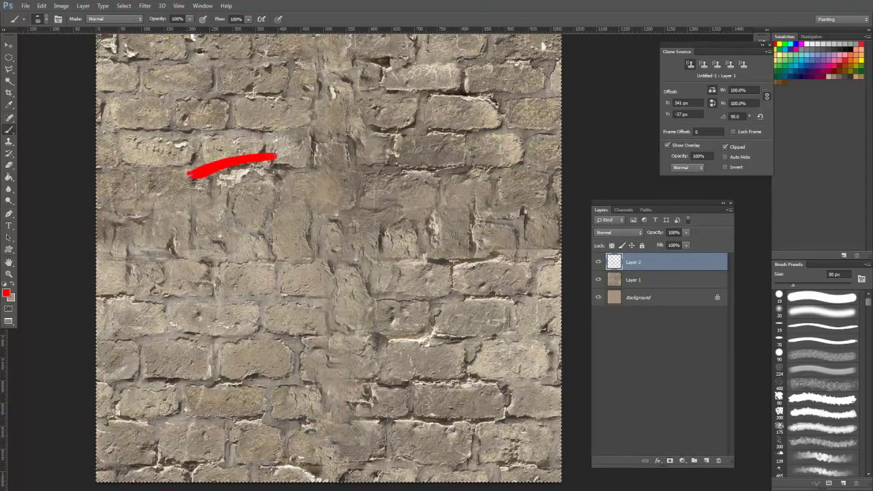
left_click(266, 373, "shift")
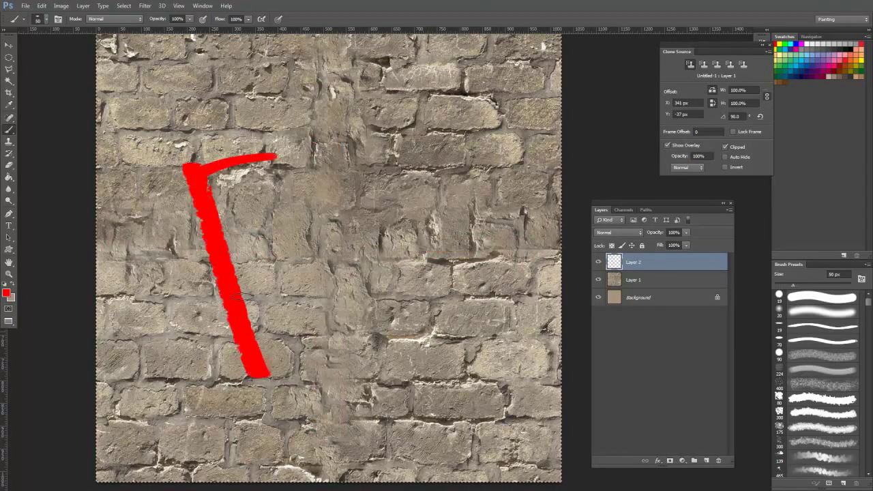
left_click_drag(231, 256, 321, 247)
left_click_drag(488, 216, 402, 240)
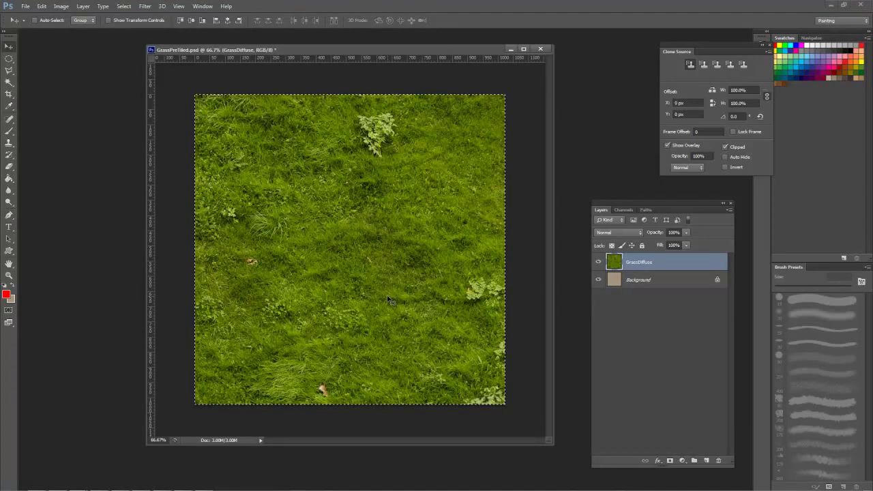
Duplicate the grass onto a new hidden layer, and reapply the last Offset filter to the original GrassDiffuse layer.
key("ctrl+j")
left_click(600, 264)
left_click(661, 281)
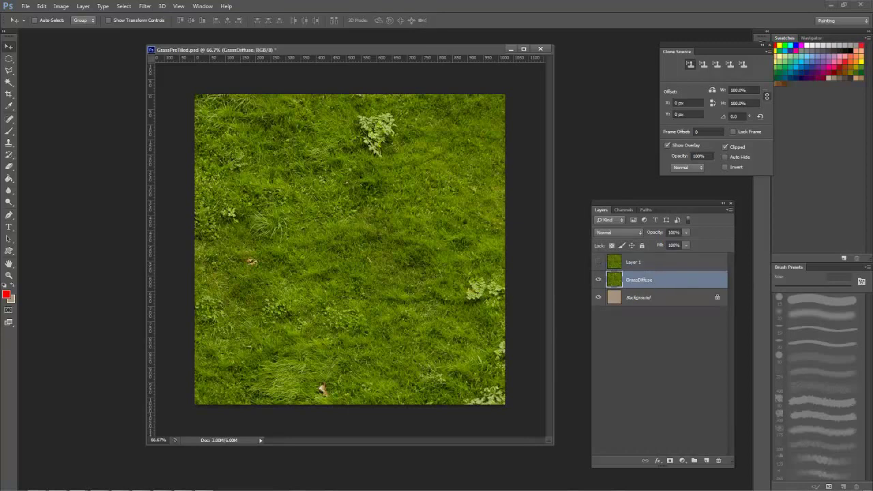
left_click(161, 7)
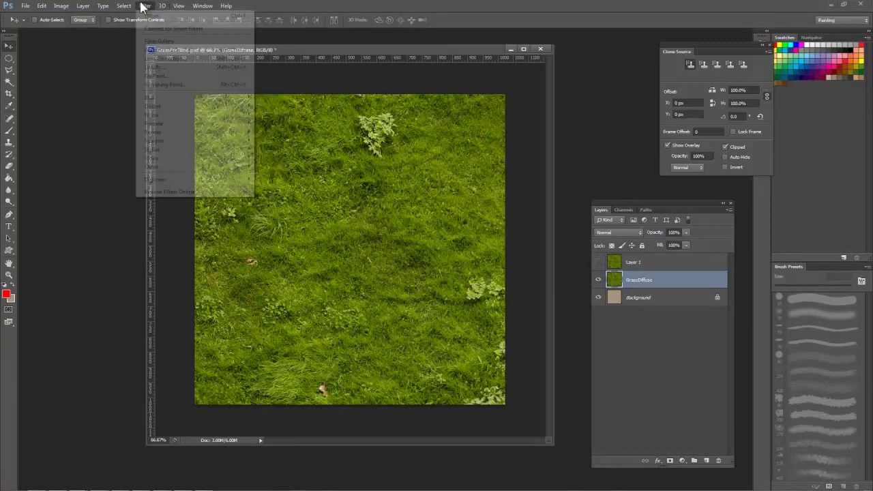
left_click(148, 16)
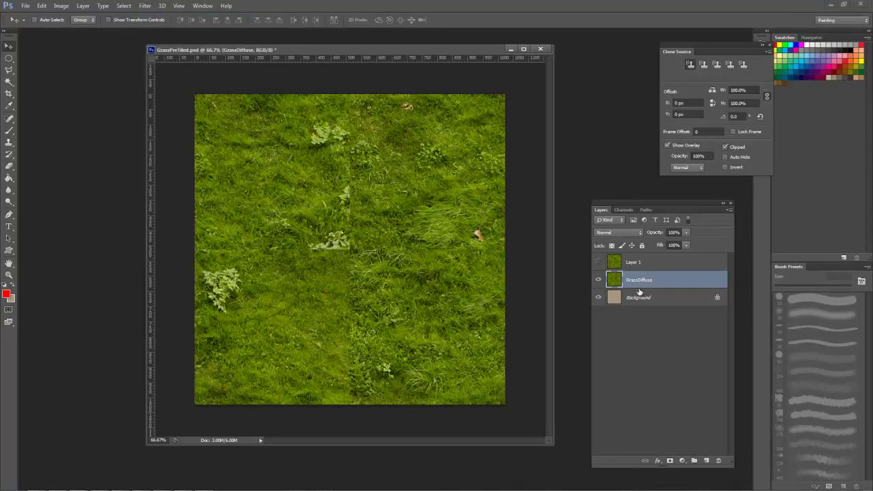
Create a layer named Clipping above GrassDiffuse and set the foreground colour to orange.
key("ctrl+shift+n")
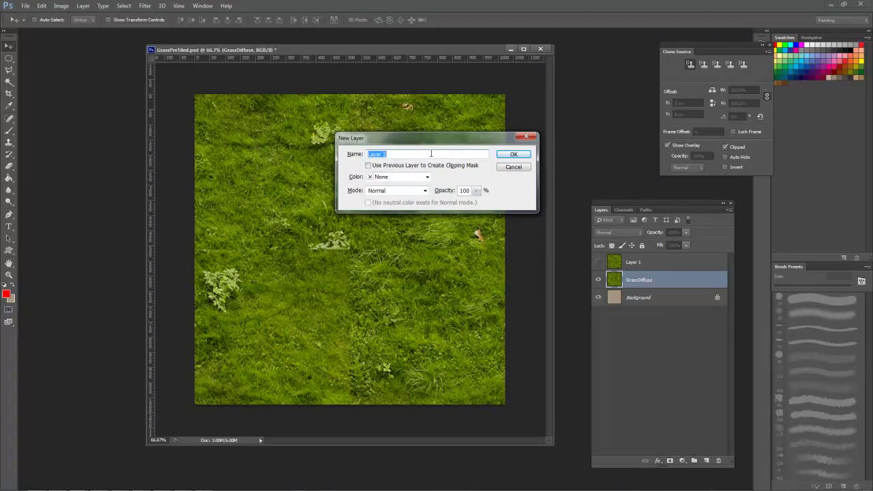
type("Clipping")
key("Return")
left_click(6, 295)
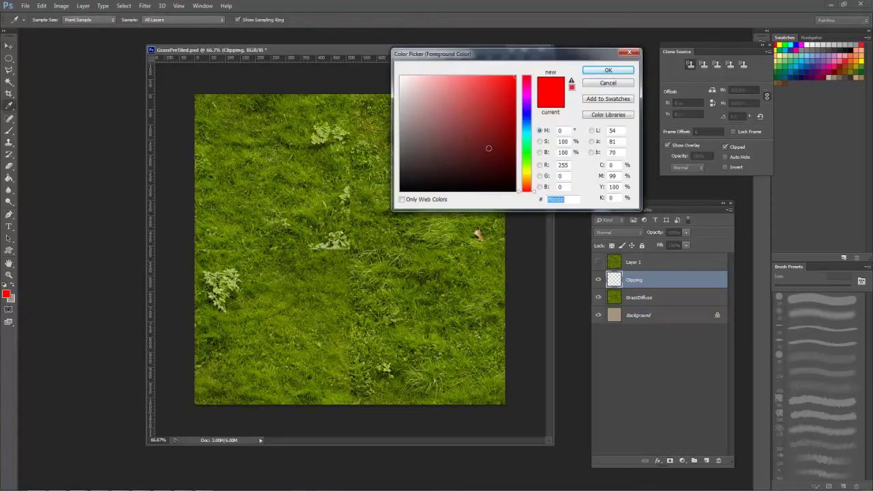
left_click_drag(526, 181, 527, 178)
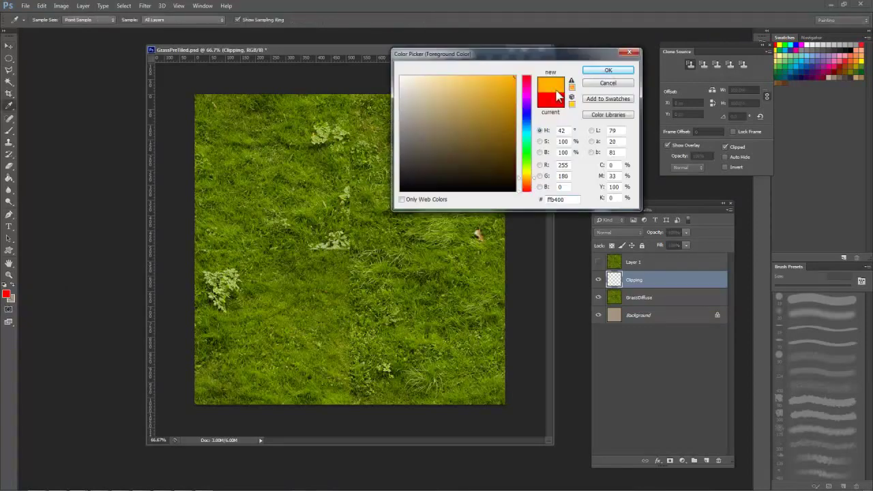
left_click(596, 72)
Paint orange over the grass texture's central horizontal and vertical seams on the Clipping layer.
key("ctrl+plus")
key("f")
key("f")
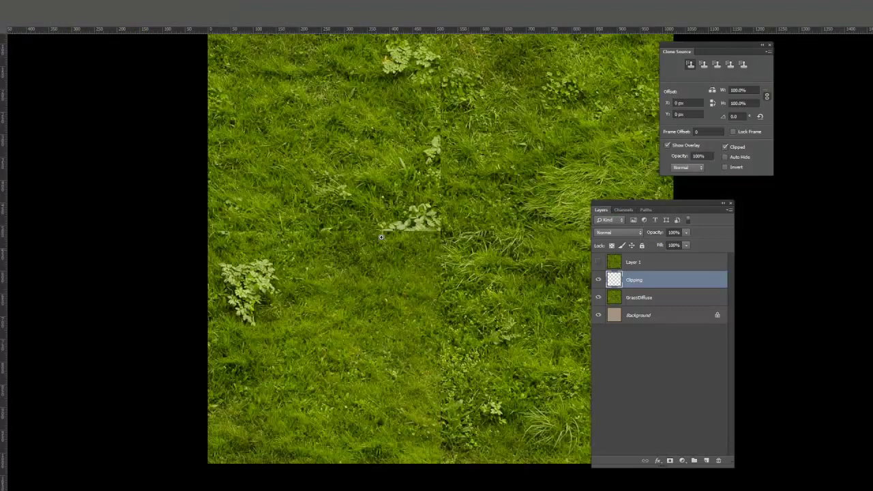
left_click_drag(320, 242, 338, 239)
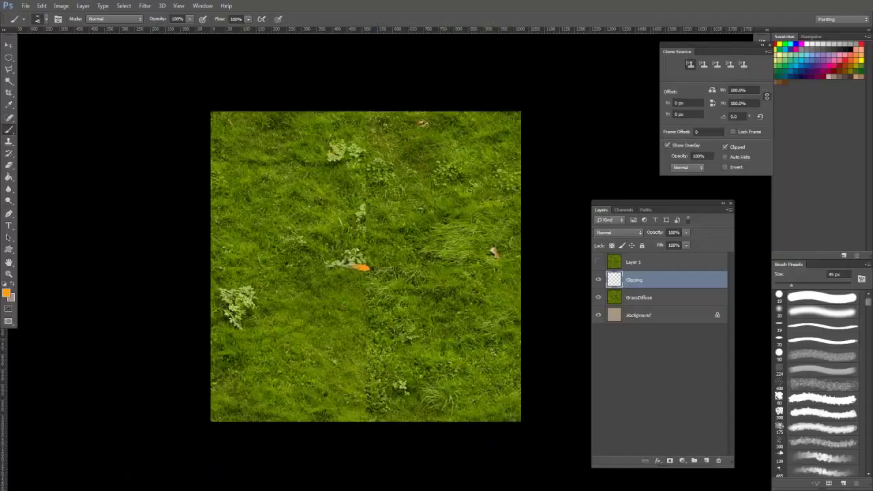
left_click_drag(362, 266, 223, 267)
mouse_move(273, 269)
left_mouse_down()
mouse_move(369, 262)
mouse_move(369, 386)
left_mouse_up()
left_click_drag(367, 264, 364, 120)
left_click_drag(372, 262, 509, 264)
mouse_move(497, 253)
left_mouse_down()
mouse_move(409, 260)
mouse_move(366, 141)
left_mouse_up()
left_click_drag(396, 273, 371, 416)
Choose another brush tip and extend the orange strokes over the grass around the central seams.
right_click(385, 240)
left_click(451, 382)
left_click_drag(355, 229, 406, 225)
mouse_move(335, 304)
left_mouse_down()
mouse_move(246, 298)
mouse_move(277, 344)
left_mouse_up()
left_click_drag(451, 398, 399, 389)
left_click_drag(382, 382, 395, 294)
left_click_drag(317, 249, 355, 141)
left_click_drag(389, 167, 443, 242)
Reduce the brush size and paint over the horizontal seam near the grass texture's right edge.
key("bracketleft")
key("bracketleft")
key("bracketleft")
key("bracketleft")
key("bracketleft")
key("bracketleft")
key("bracketleft")
left_click_drag(488, 263, 512, 261)
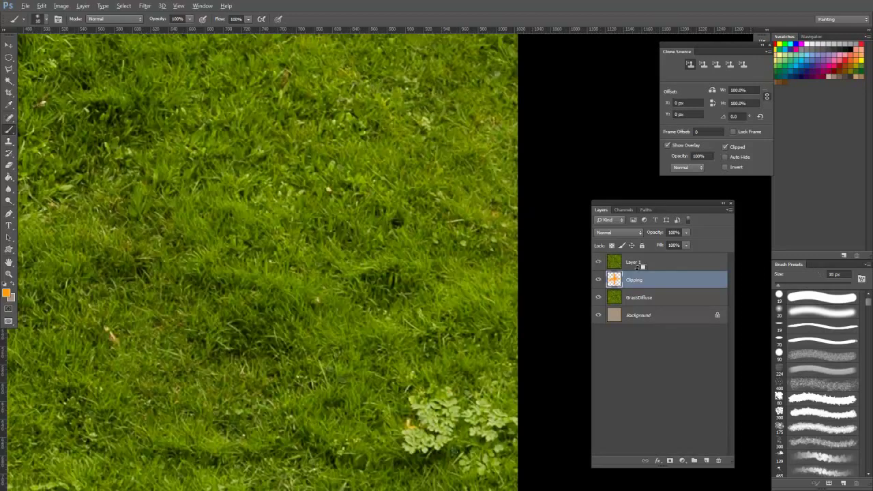
Clip Layer 1 to the Clipping layer and check how the seams blend across the whole texture.
left_click(639, 269, "alt")
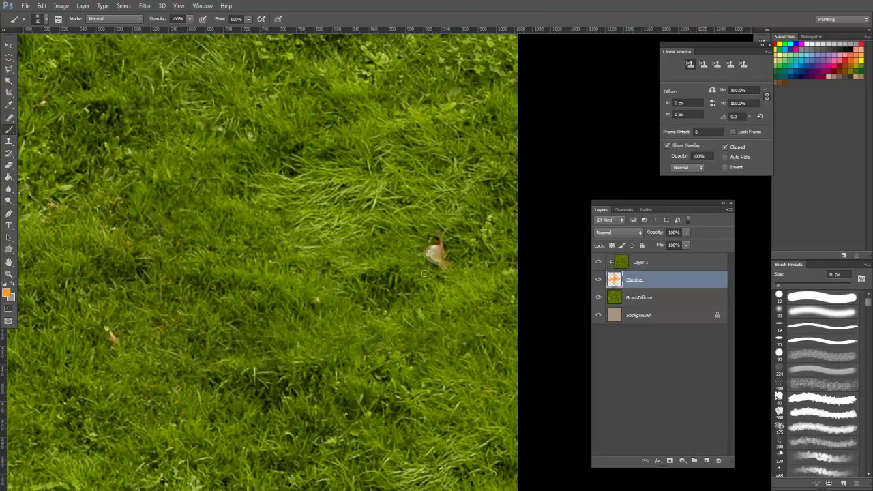
key("z")
left_click_drag(197, 268, 136, 270)
left_click_drag(274, 273, 184, 282)
left_click_drag(259, 282, 393, 285)
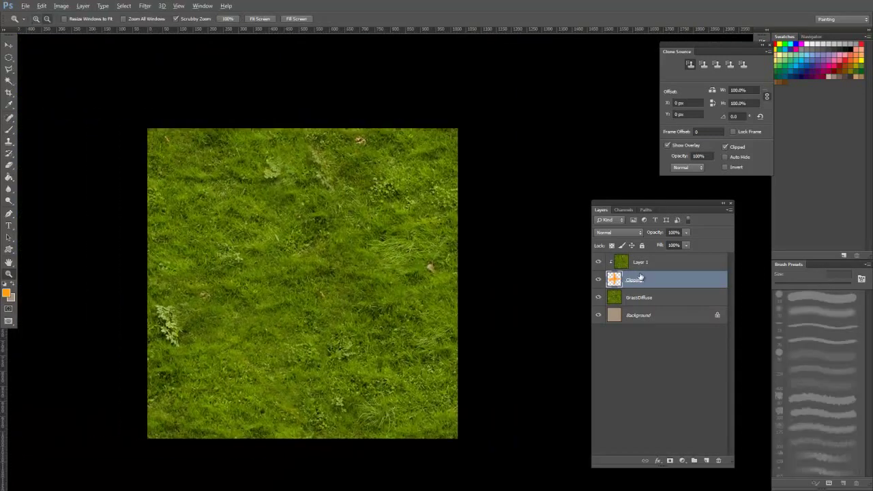
Compare the grass with Layer 1 unclipped, then with it hidden to show the orange strokes on the Clipping layer.
left_click(639, 268, "alt")
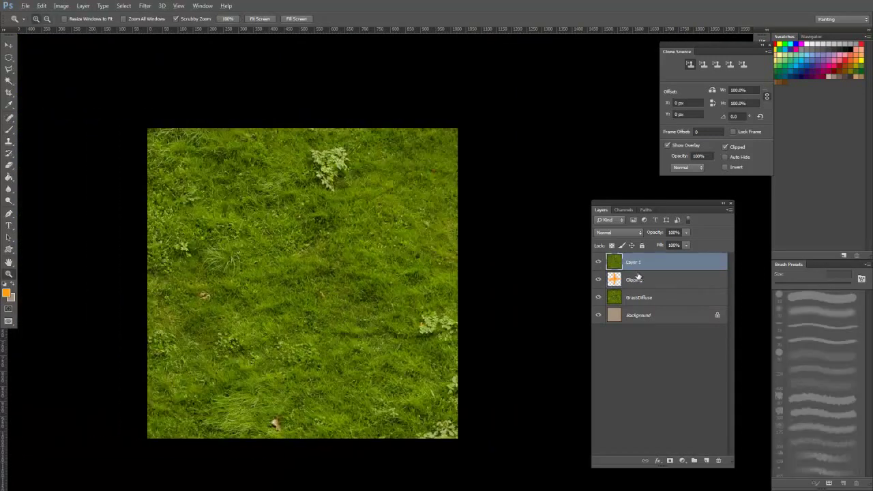
left_click(601, 271, "alt")
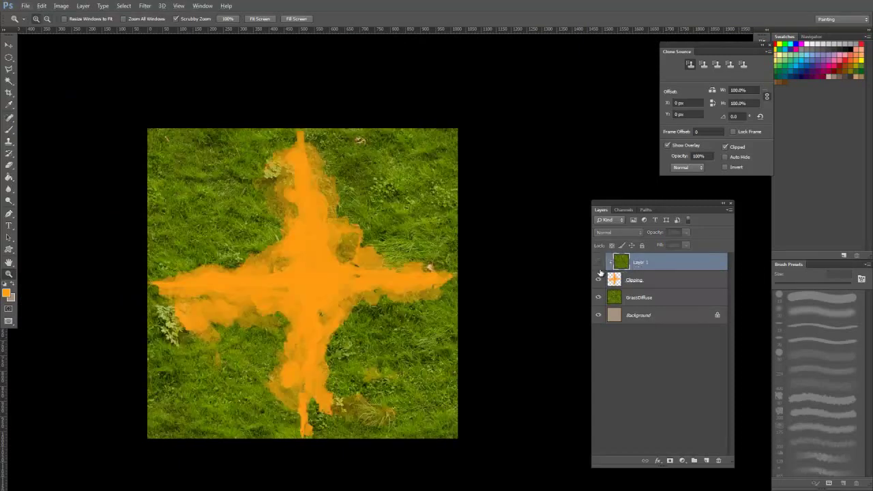
left_click(324, 269)
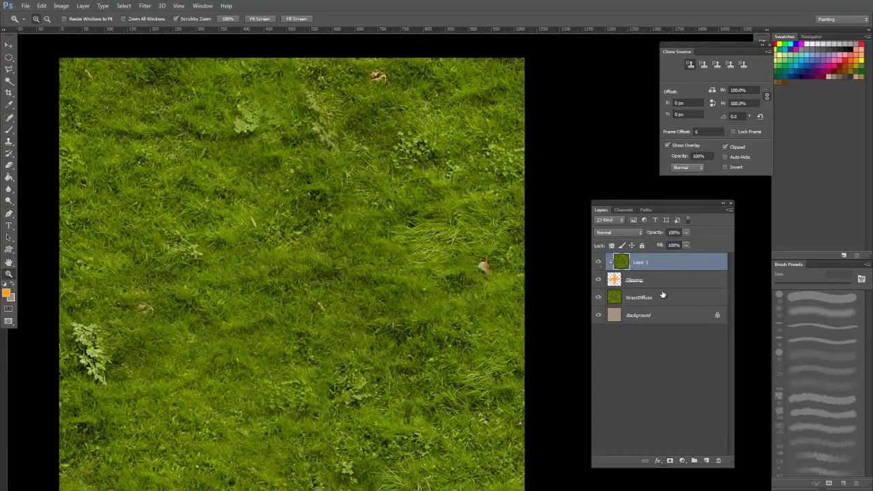
Move the Clipping layer's painted strokes across the texture to change which part of Layer 1 covers the seams.
left_click(639, 279)
key("v")
left_click_drag(307, 273, 358, 254)
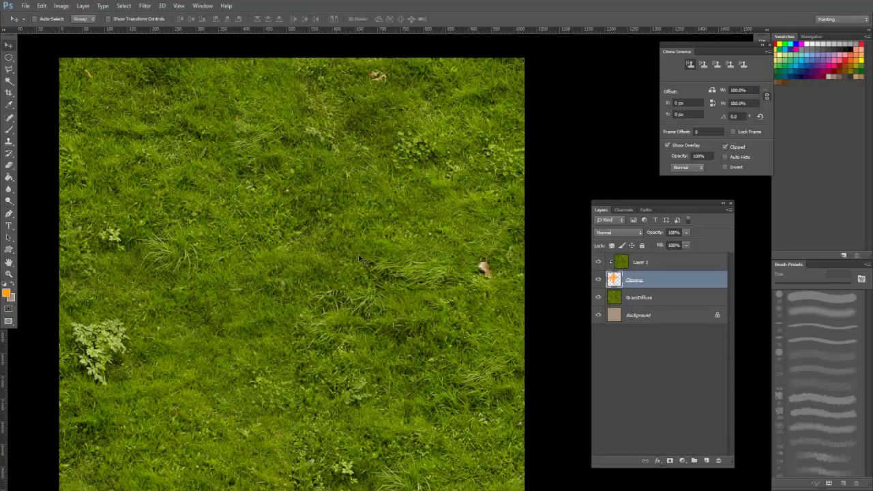
Rotate Layer 1 by 90° clockwise and flip it horizontally to vary the grass shown over the seams.
left_click(597, 262)
left_click(43, 6)
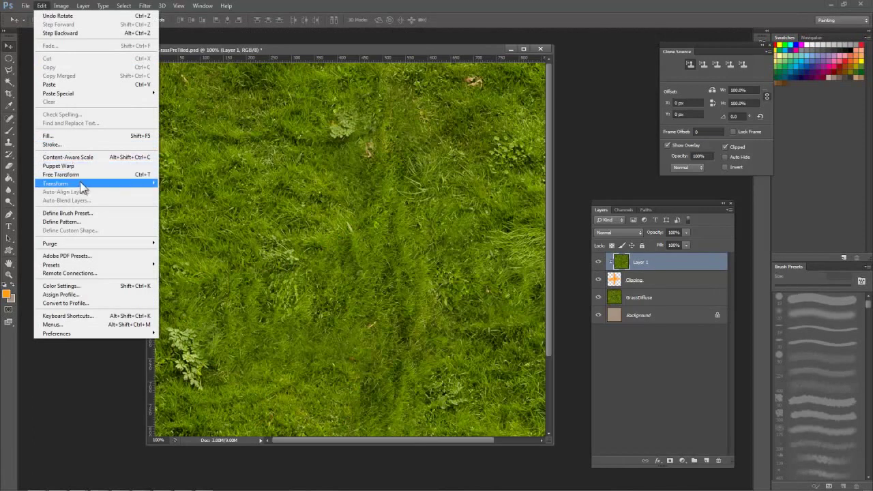
mouse_move(82, 186)
left_click(194, 261)
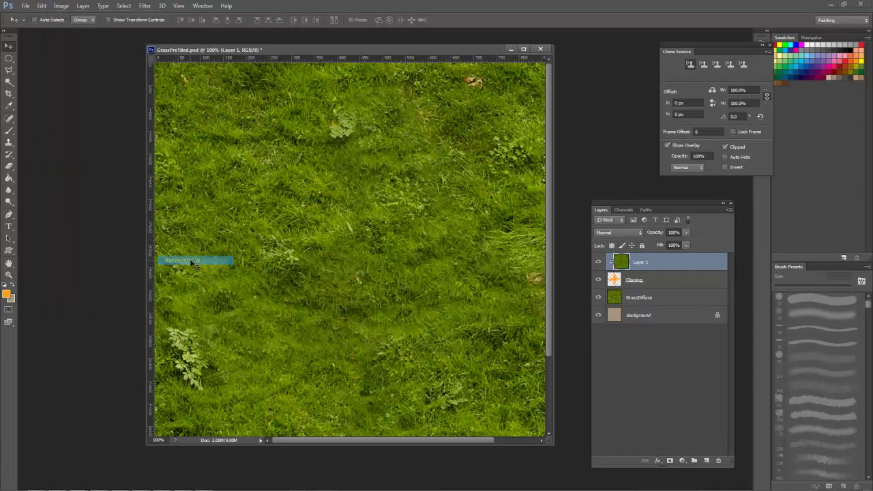
left_click(42, 6)
mouse_move(59, 7)
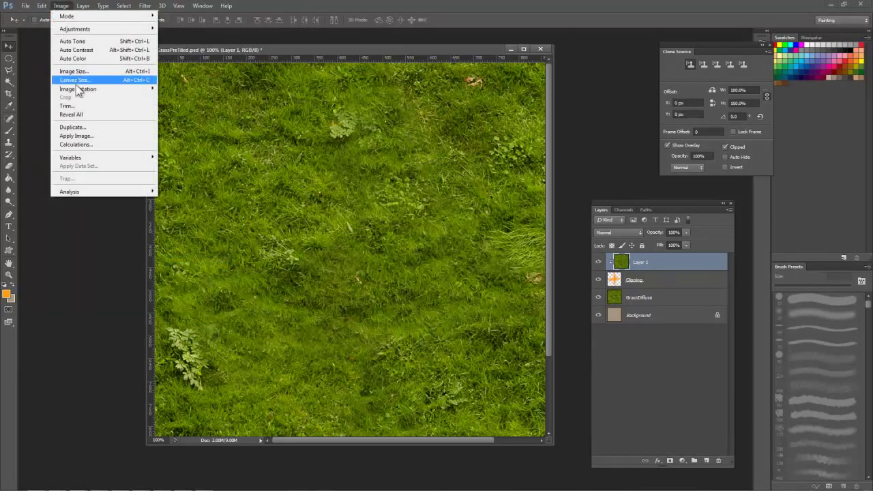
mouse_move(75, 183)
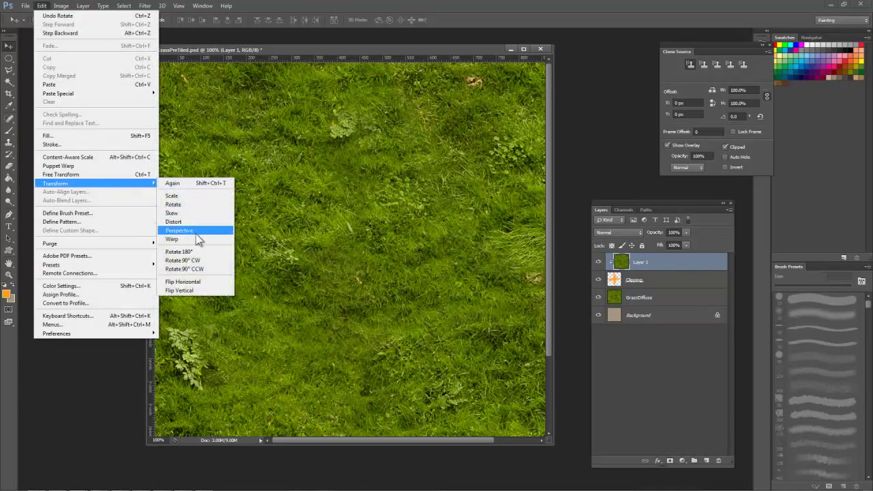
left_click(194, 282)
Stamp all visible layers into a new layer above Layer 1 and reapply the Offset filter to it.
key("z")
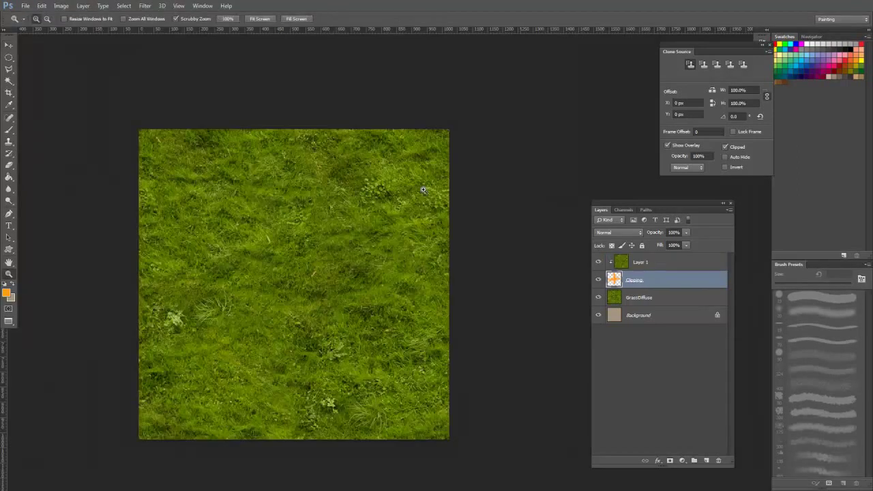
left_click(660, 260)
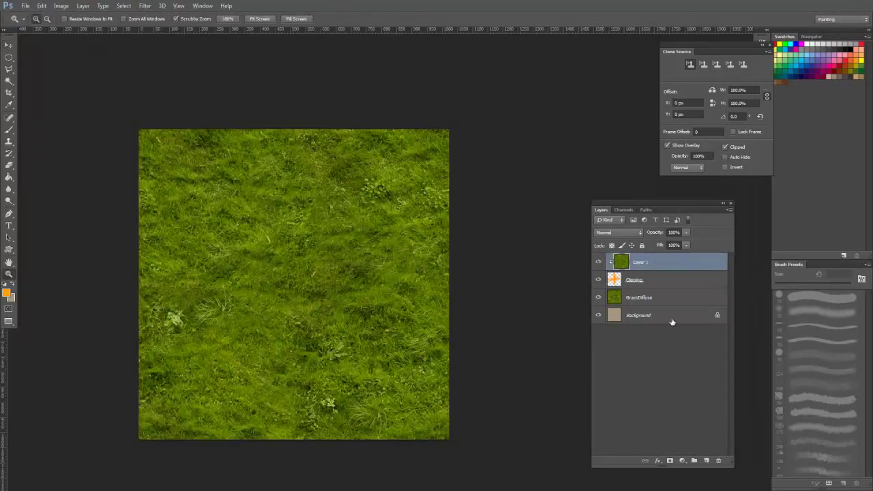
left_click(706, 461)
key("ctrl+alt+shift+e")
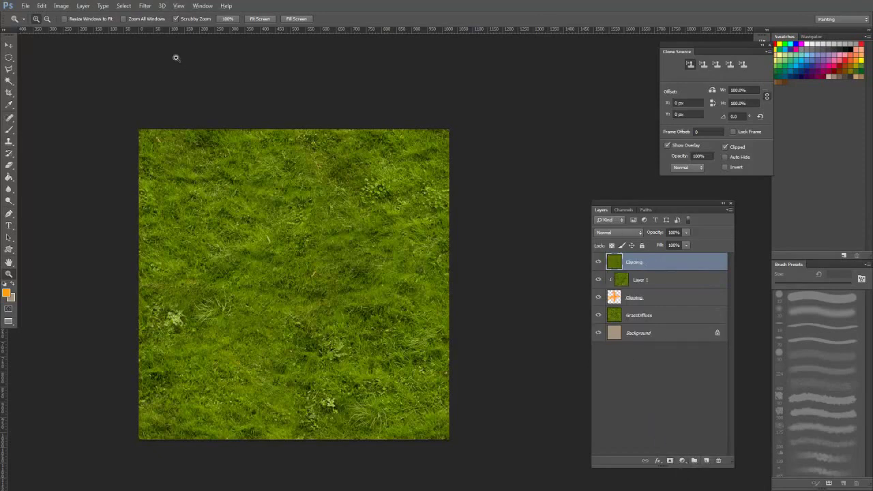
left_click(146, 6)
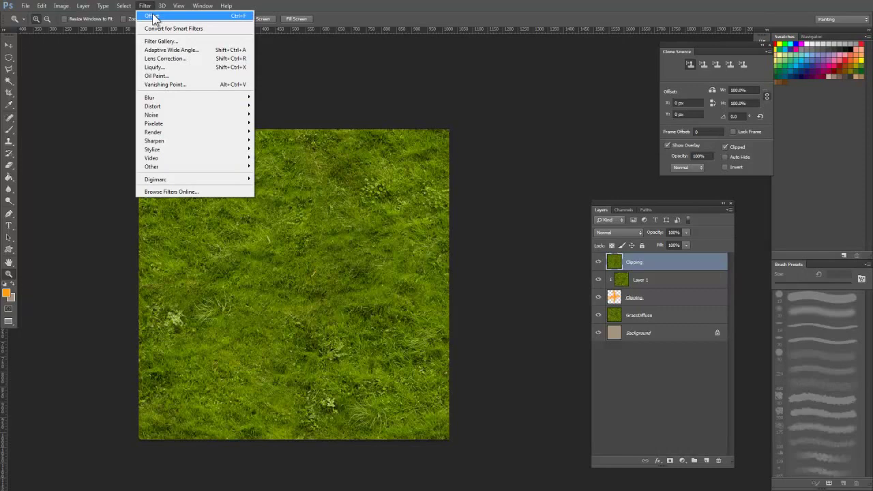
left_click(153, 17)
Inspect how the grass texture tiles in the CrazyBump preview and on the plane in 3ds Max.
mouse_move(623, 174)
left_mouse_down()
mouse_move(611, 173)
mouse_move(622, 192)
left_mouse_up()
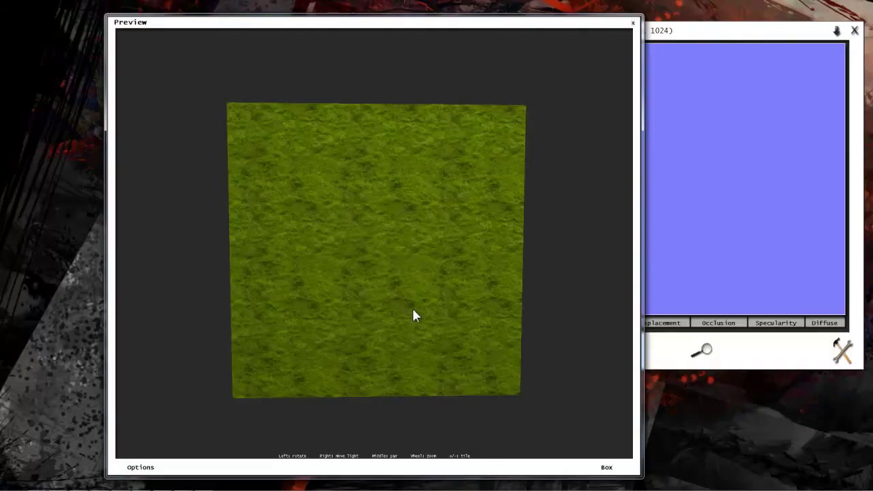
scroll(413, 313, "up", 5)
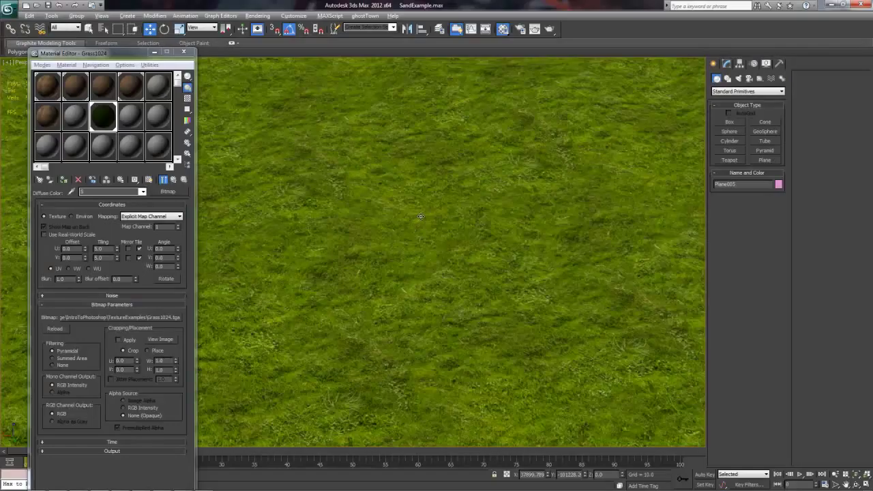
mouse_move(434, 260)
left_mouse_down()
mouse_move(474, 170)
mouse_move(427, 130)
left_mouse_up()
mouse_move(537, 300)
left_mouse_down()
mouse_move(545, 273)
mouse_move(571, 277)
mouse_move(559, 260)
mouse_move(602, 302)
mouse_move(525, 244)
mouse_move(503, 260)
mouse_move(446, 253)
mouse_move(472, 239)
mouse_move(495, 259)
mouse_move(563, 253)
mouse_move(521, 267)
left_mouse_up()
scroll(521, 267, "up", 3)
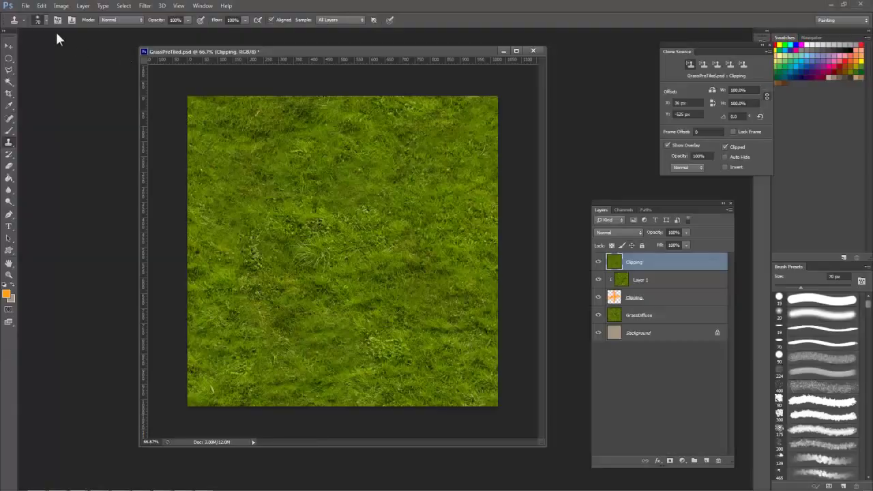
Save a Targa copy over Grass1024 in the TextureExamples folder, choosing 32 bits/pixel.
left_click(25, 5)
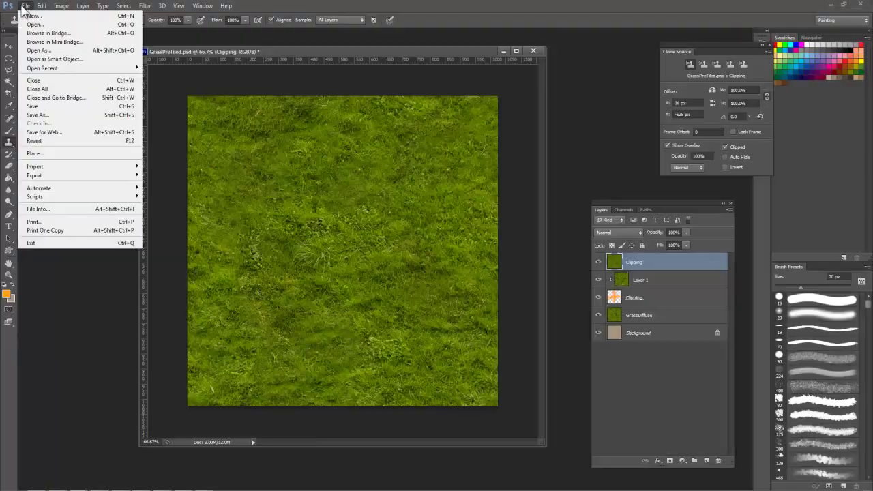
left_click(39, 115)
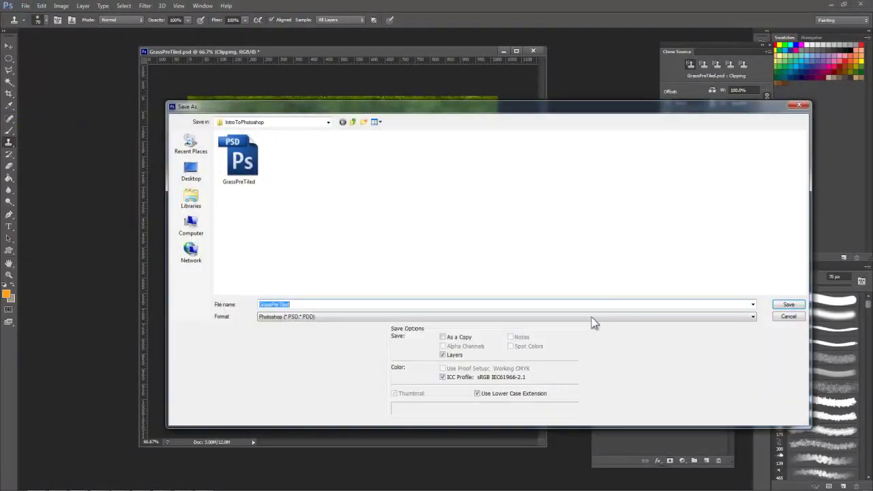
left_click(306, 317)
left_click(287, 440)
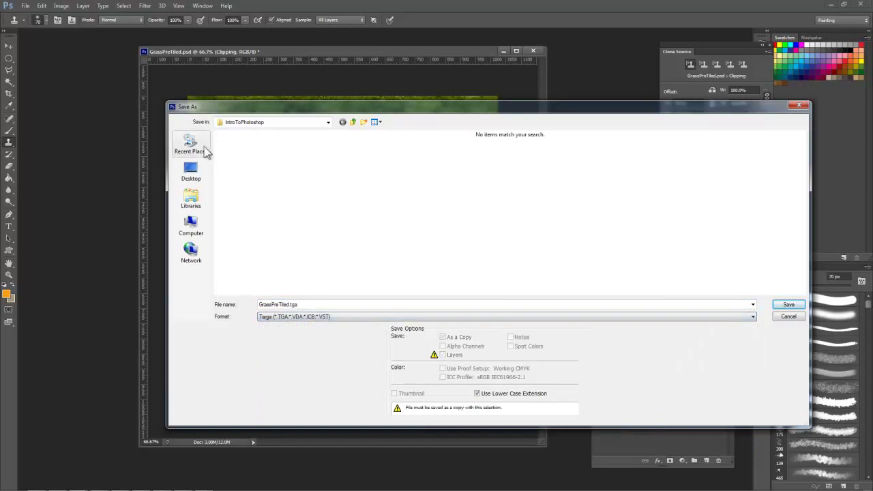
left_click(194, 146)
double_click(229, 145)
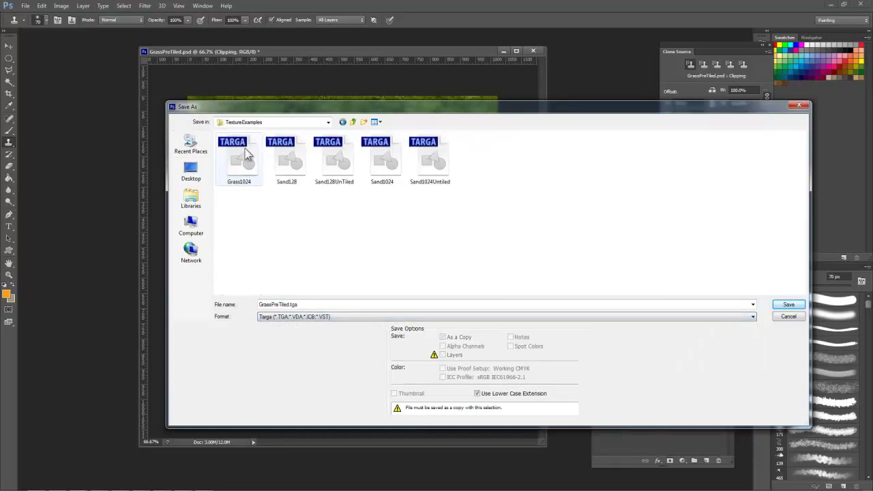
left_click(238, 159)
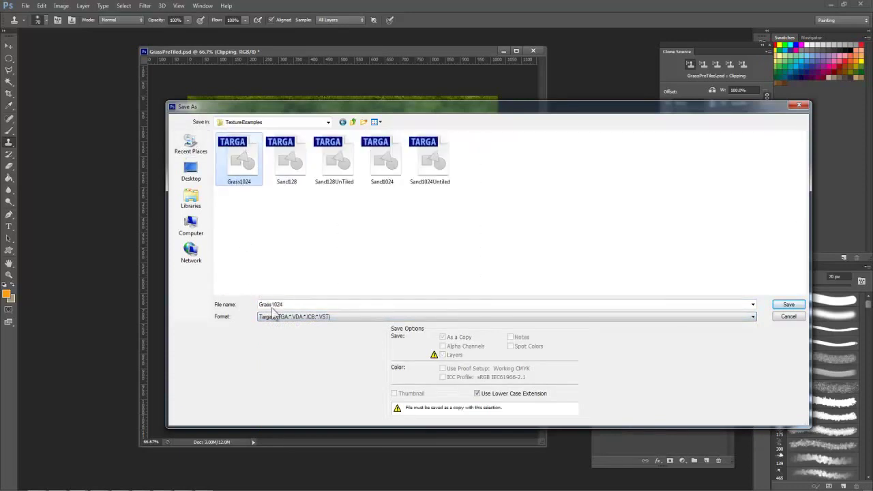
left_click(784, 305)
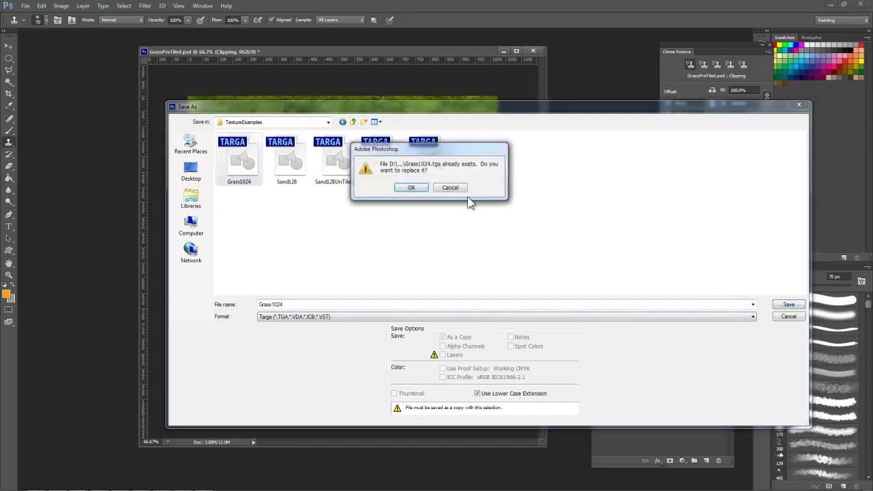
left_click(410, 189)
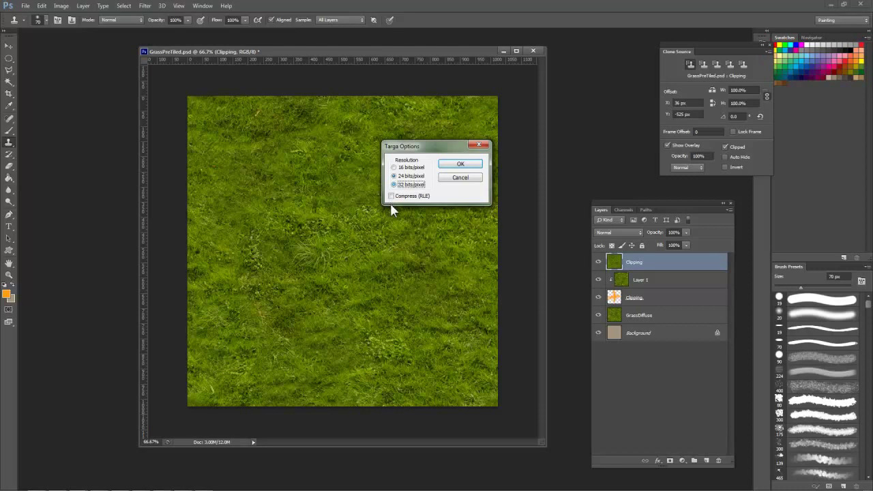
left_click(395, 184)
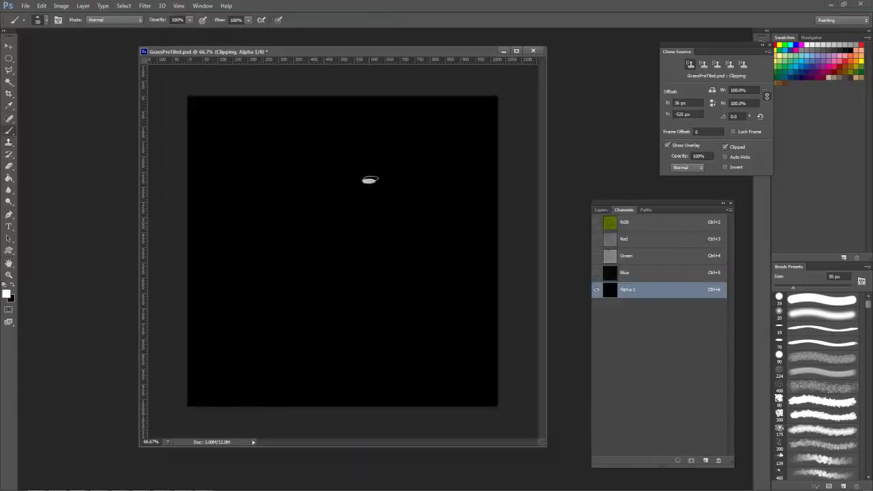
Paint a white smiley face on the black Alpha 1 channel and return to the RGB channel.
left_click(370, 180)
left_click(268, 204)
left_click_drag(426, 251, 226, 298)
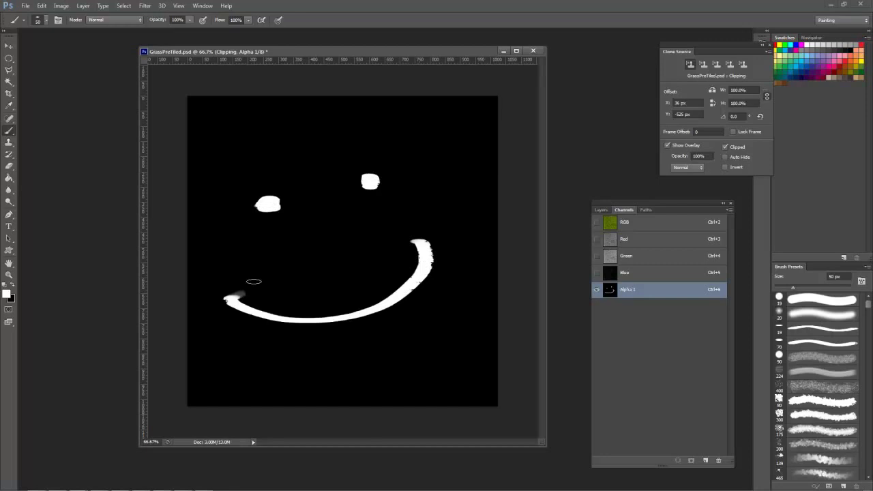
left_click(632, 227)
Save the layered document as GrassWorkingFile in Photoshop format in the IntroToPhotoshop folder.
left_click(25, 5)
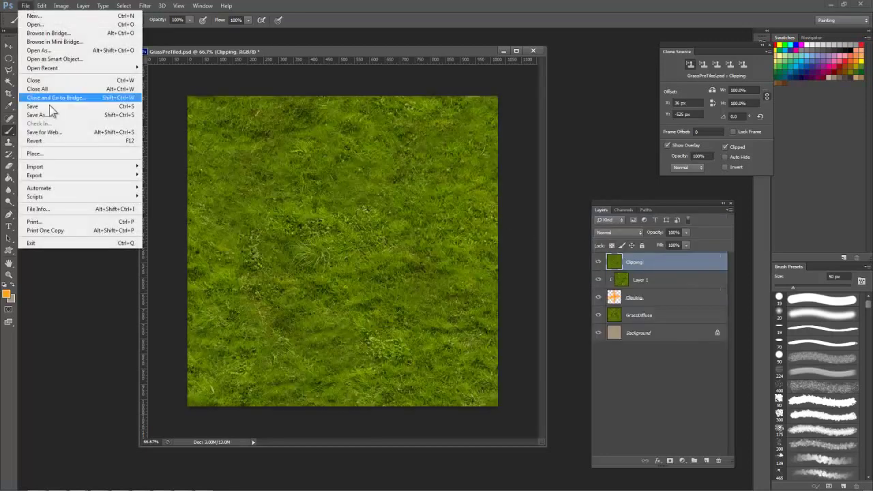
left_click(41, 113)
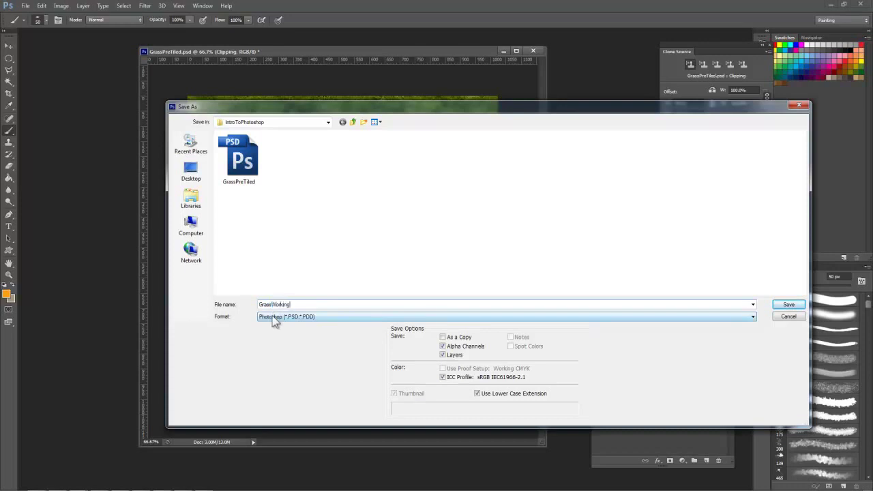
left_click(786, 305)
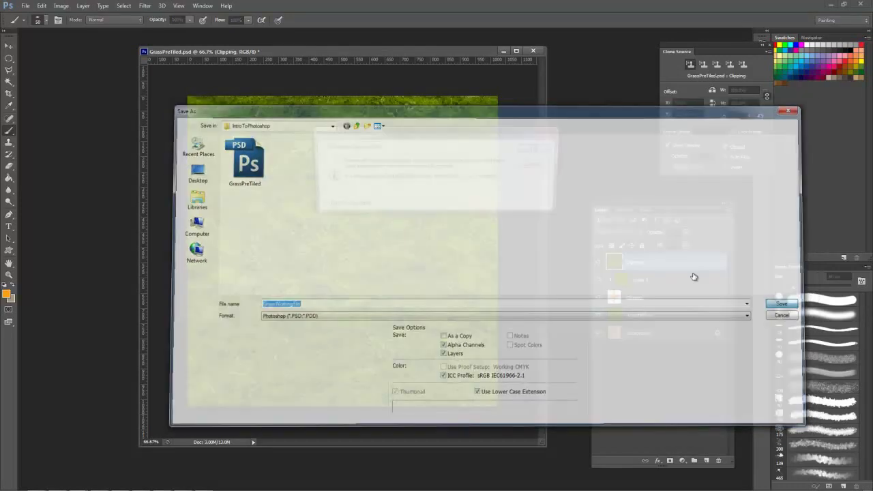
left_click(538, 149)
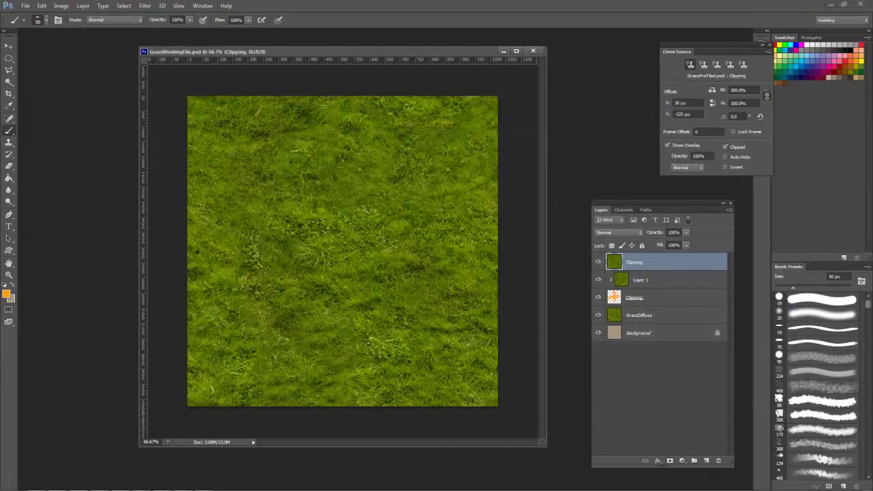